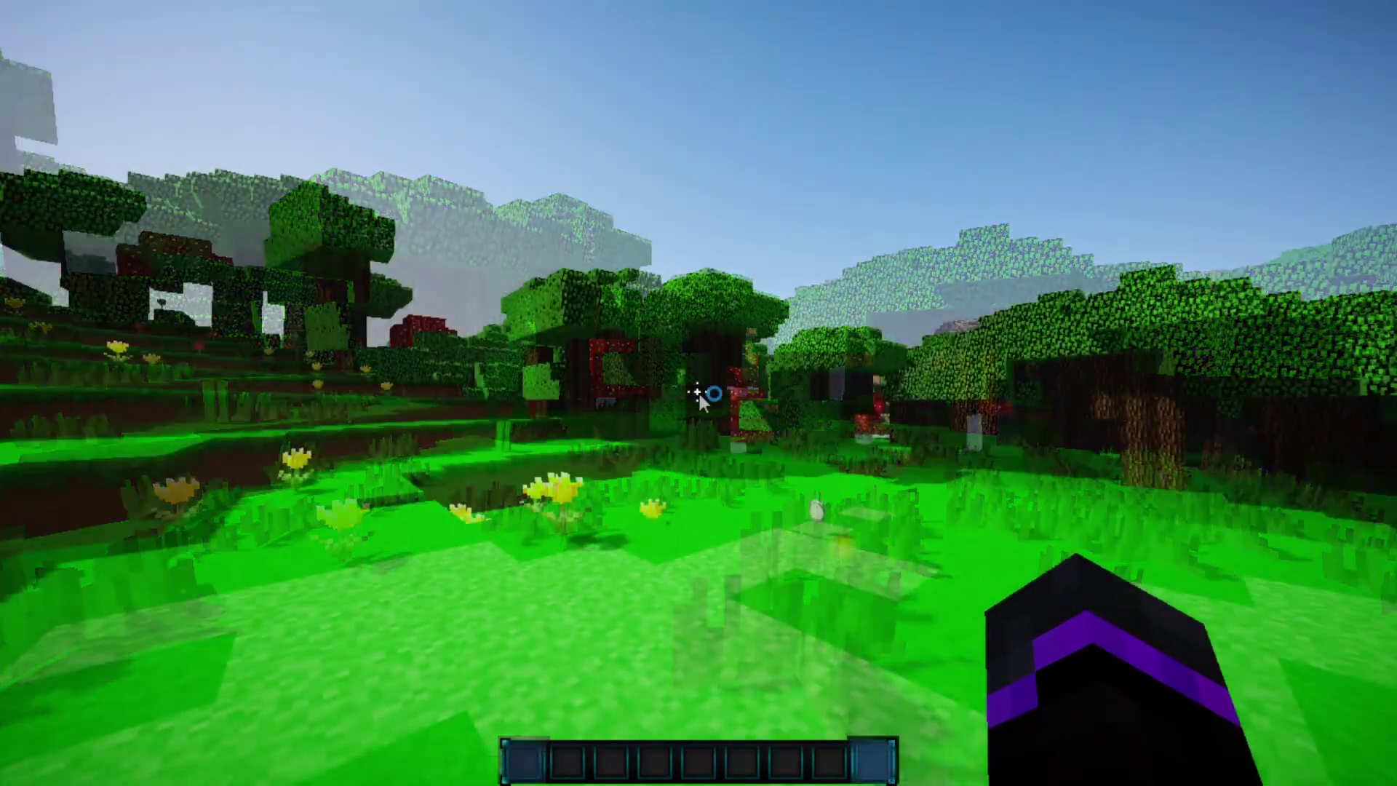
Open the CustomDrops menu with /cdrops and choose the stray on the second page of the mob selection for editing.
text(/cdrops)
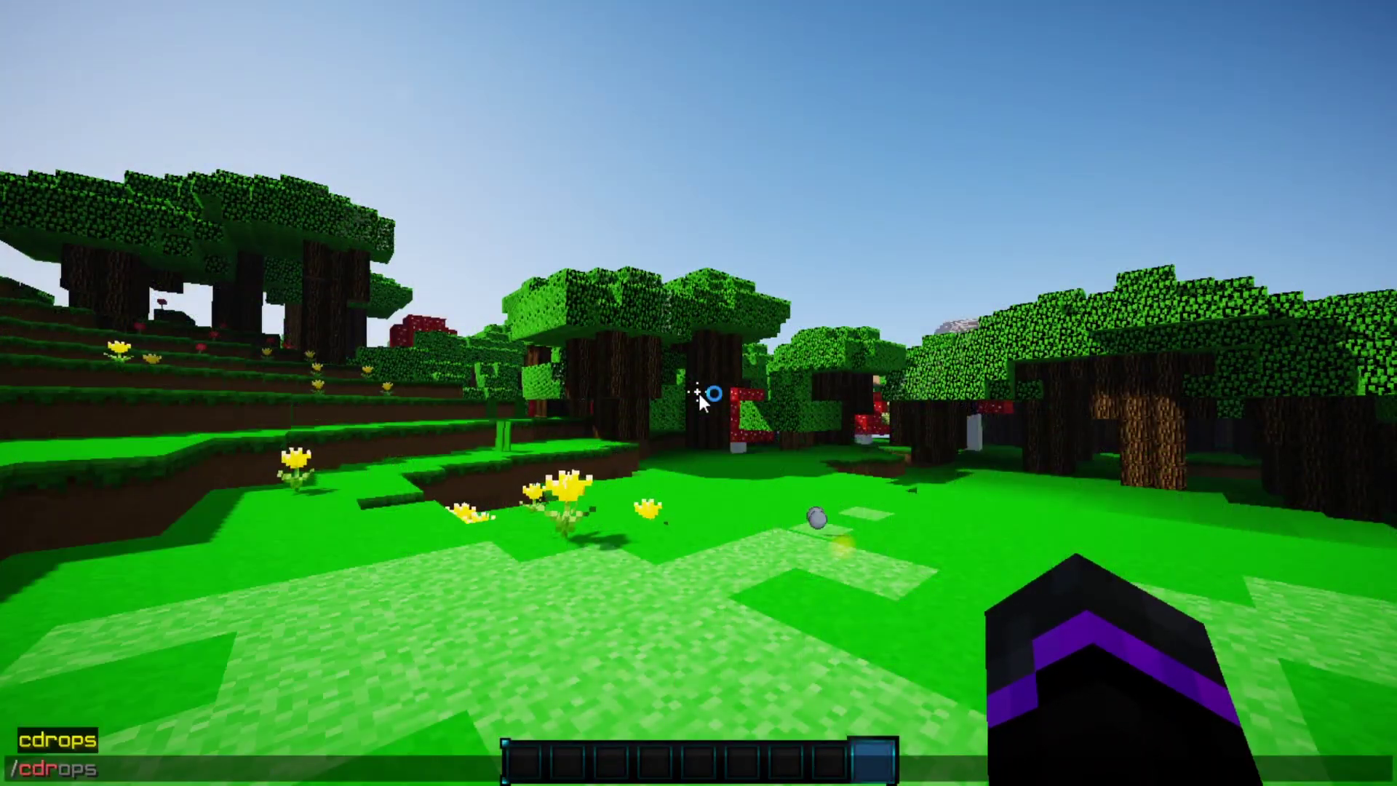
key(Return)
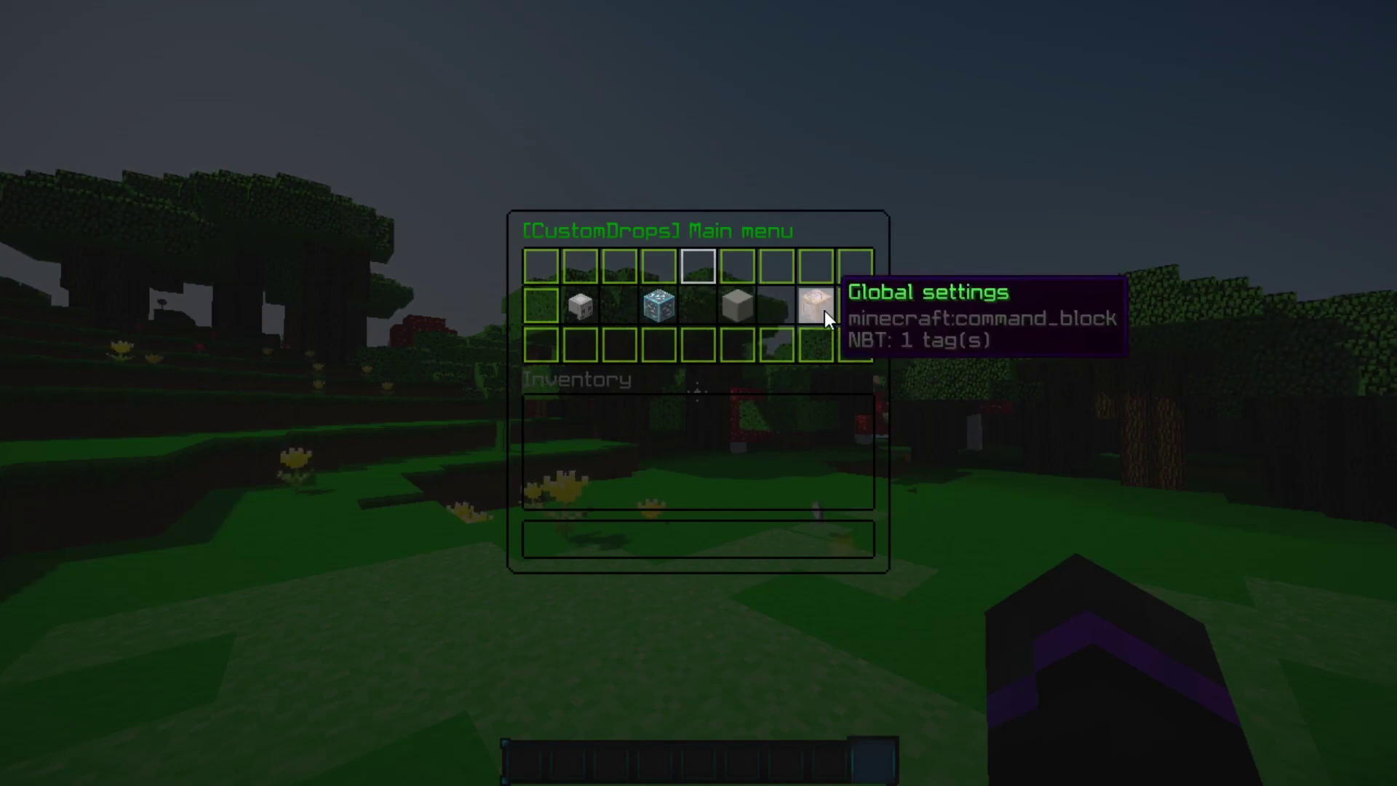
click(591, 318)
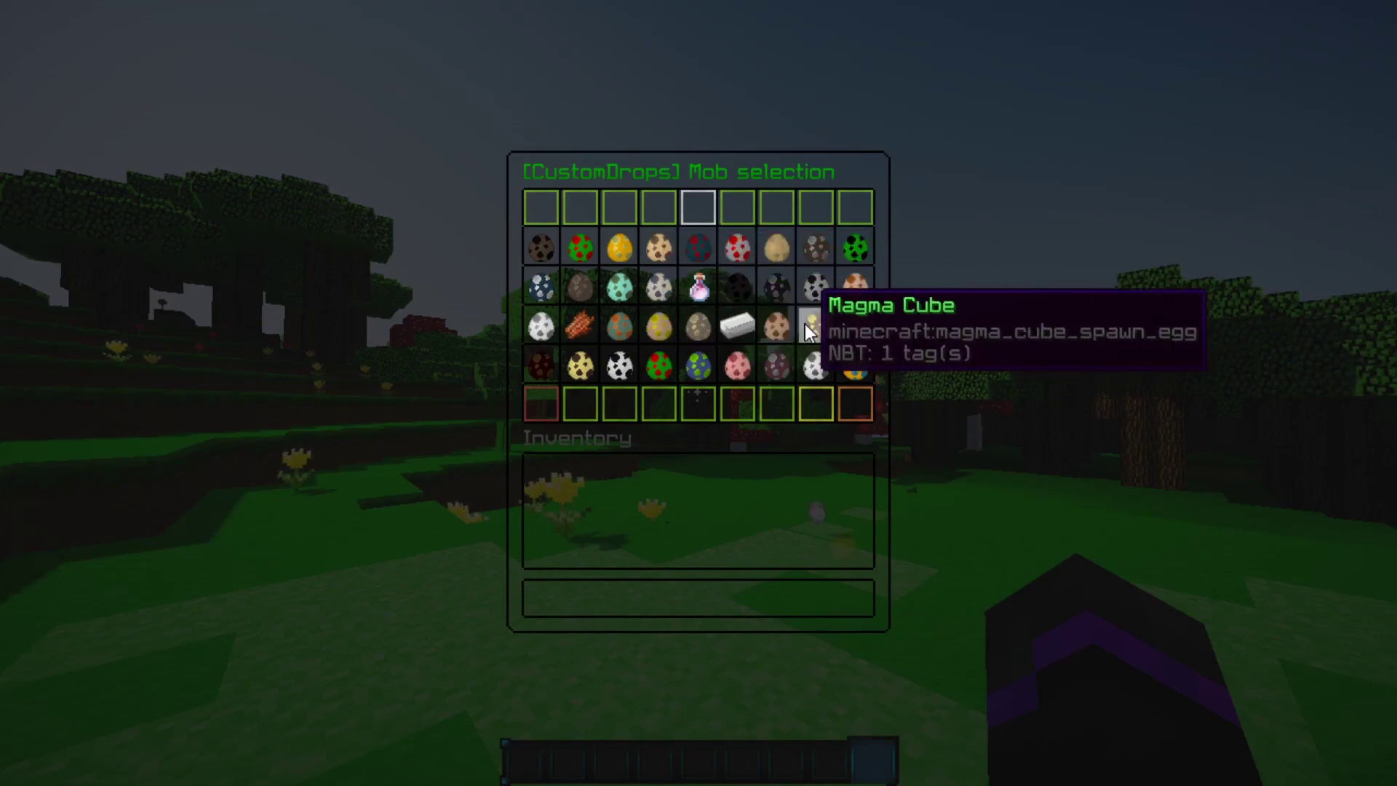
click(857, 409)
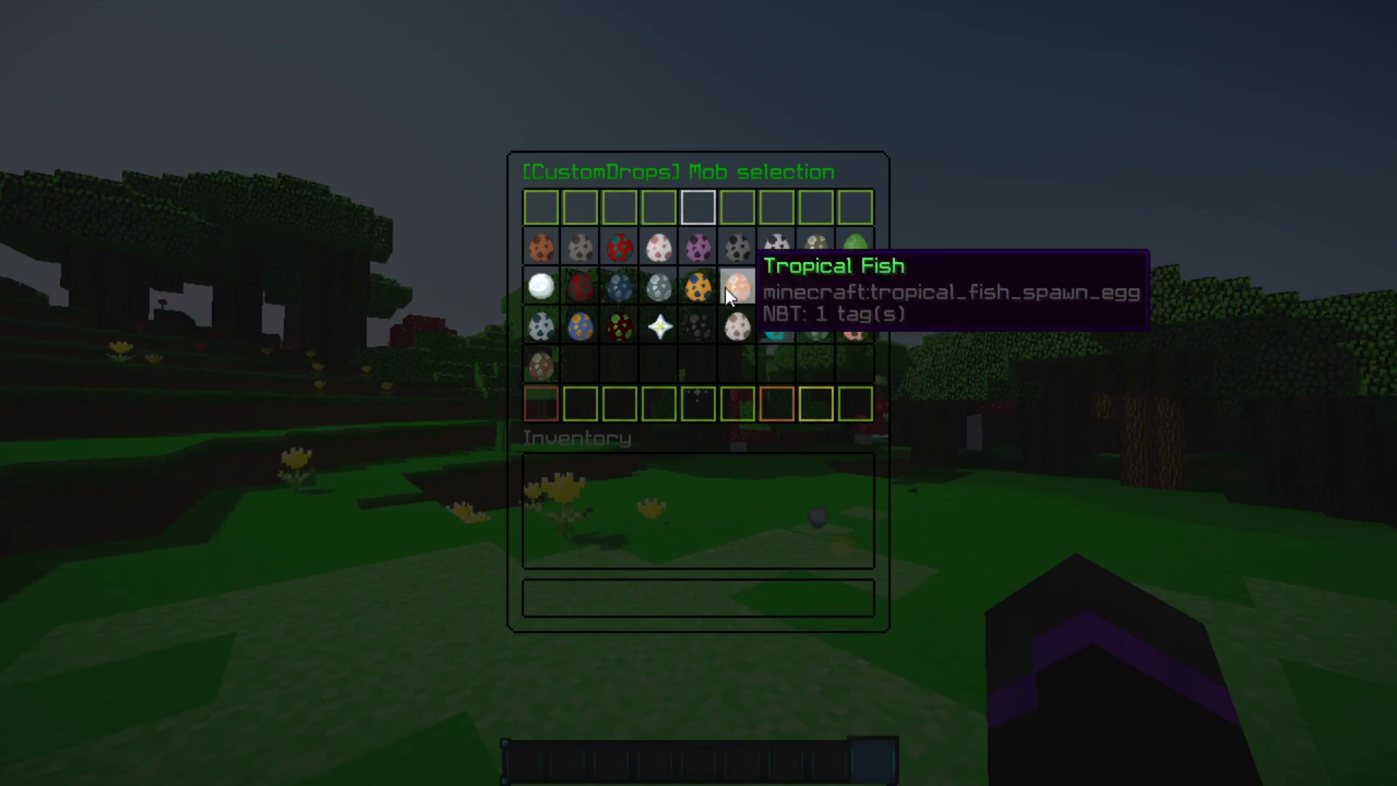
click(654, 287)
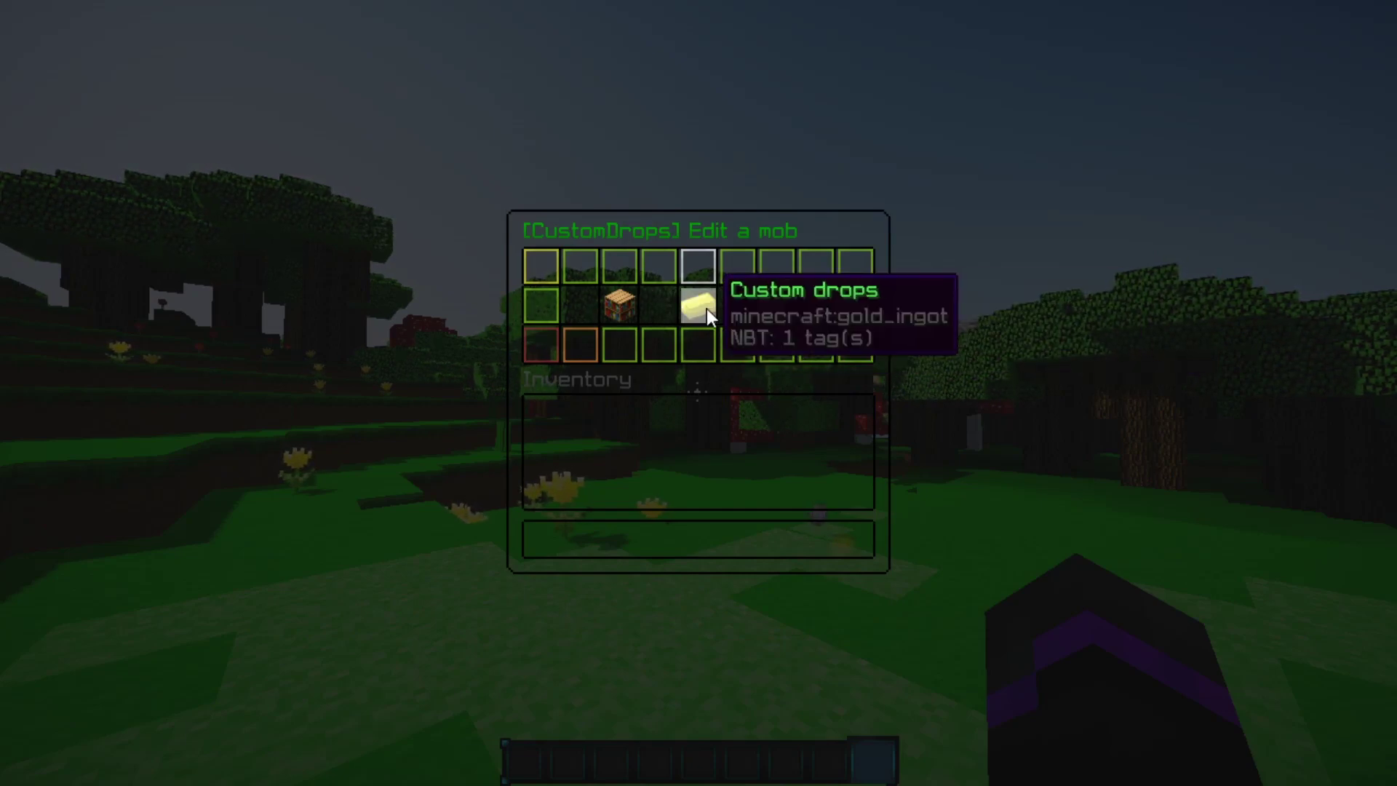
Review the stray's per-world vanilla drops setting and its custom drops list, and close the plugin menu.
click(624, 307)
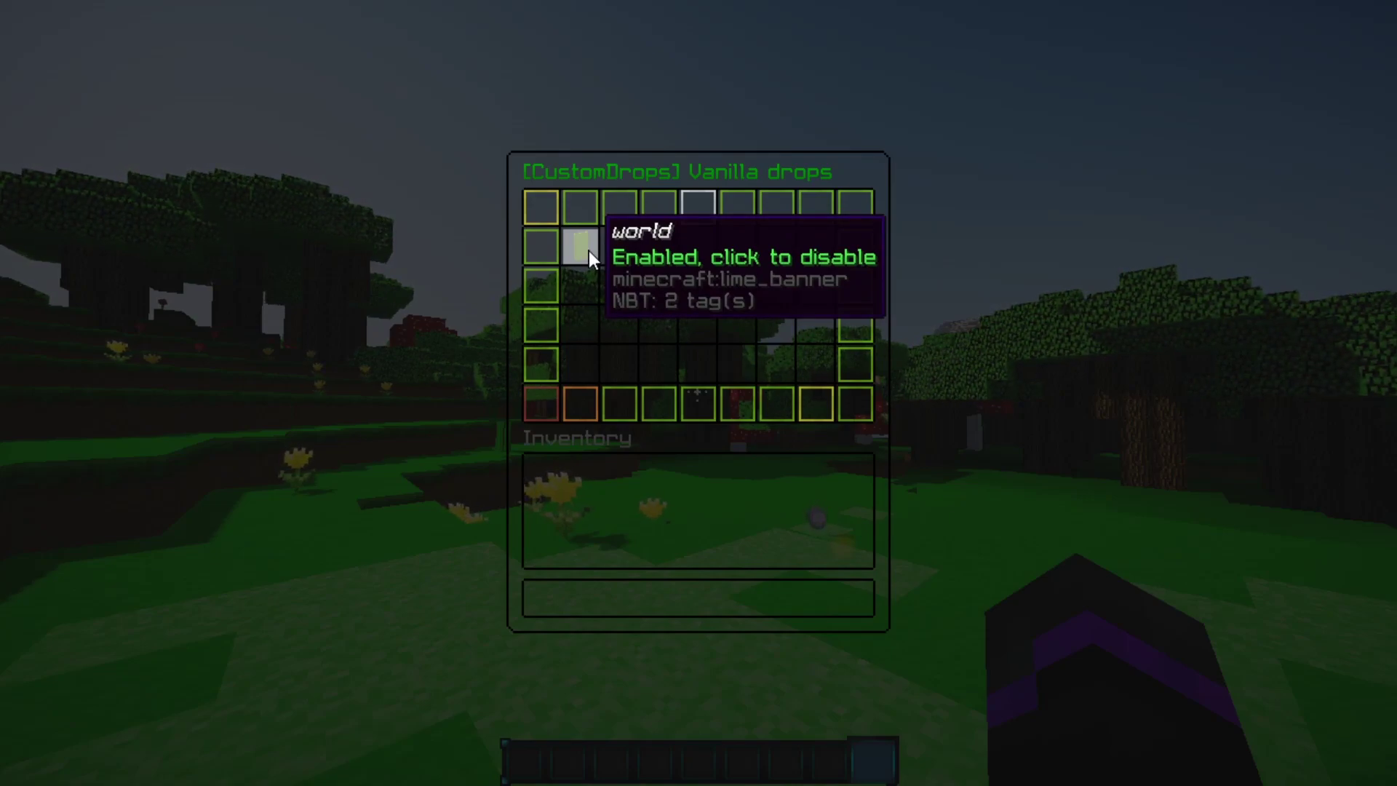
click(584, 409)
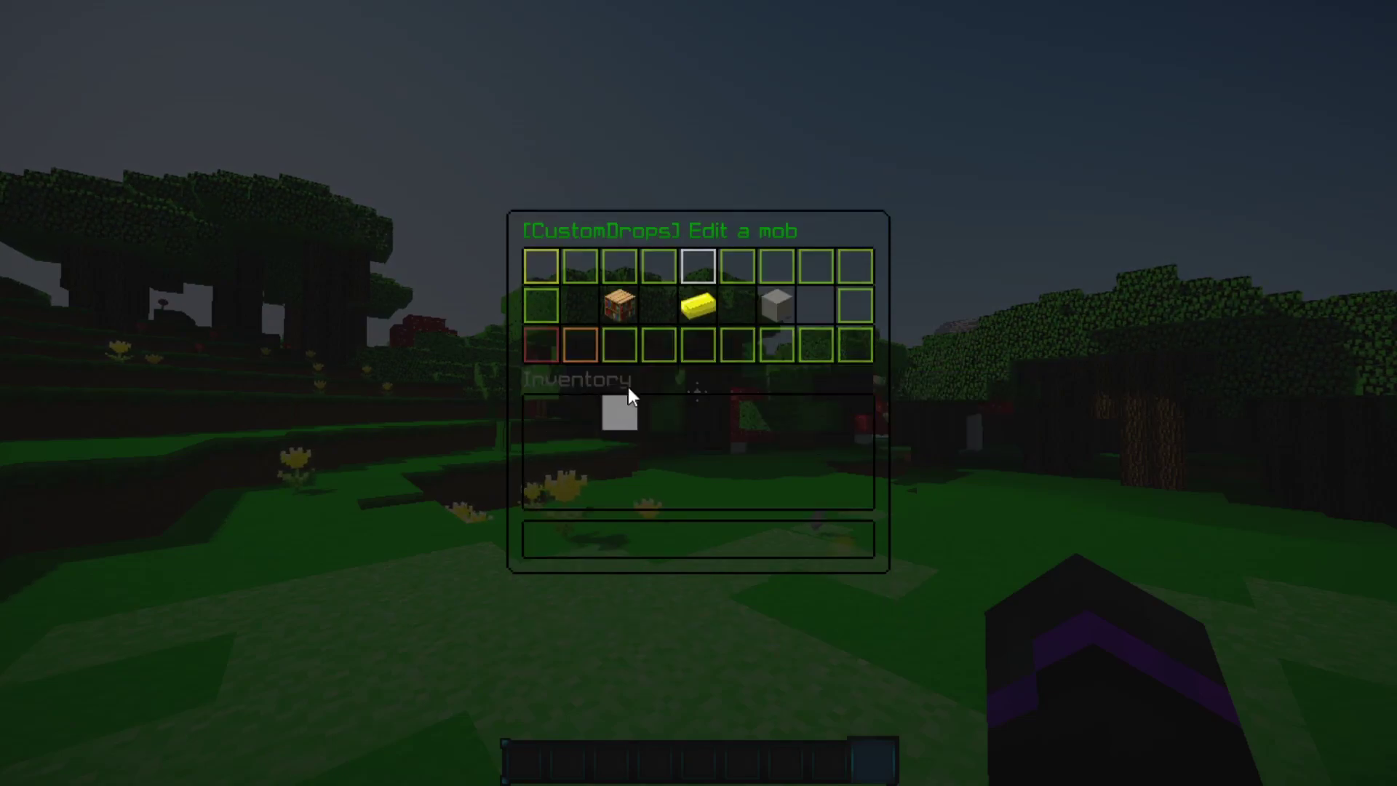
click(700, 307)
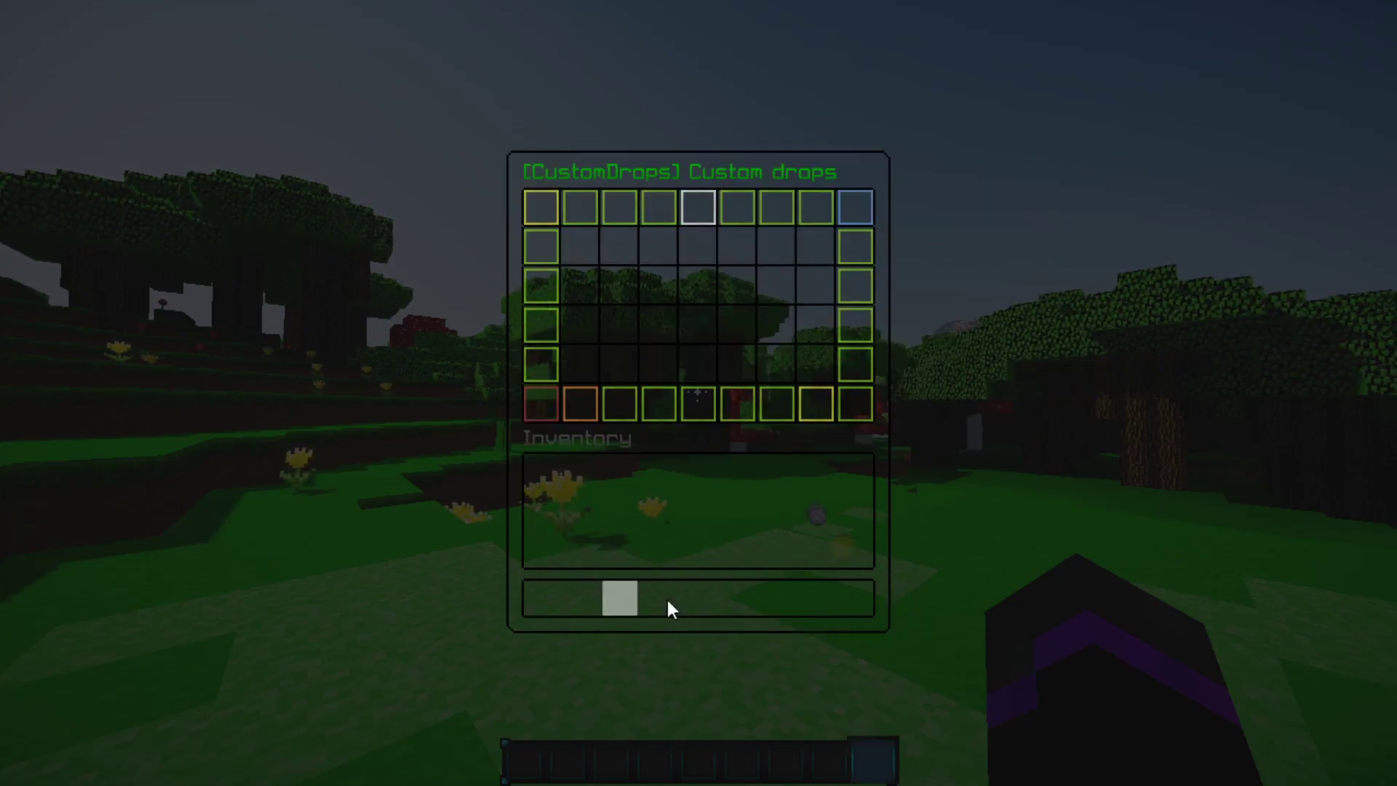
key(Escape)
Stock the hotbar with three enchanted books, including Curse of Binding, plus ender pearl stacks of 1, 2 and 5.
key(e)
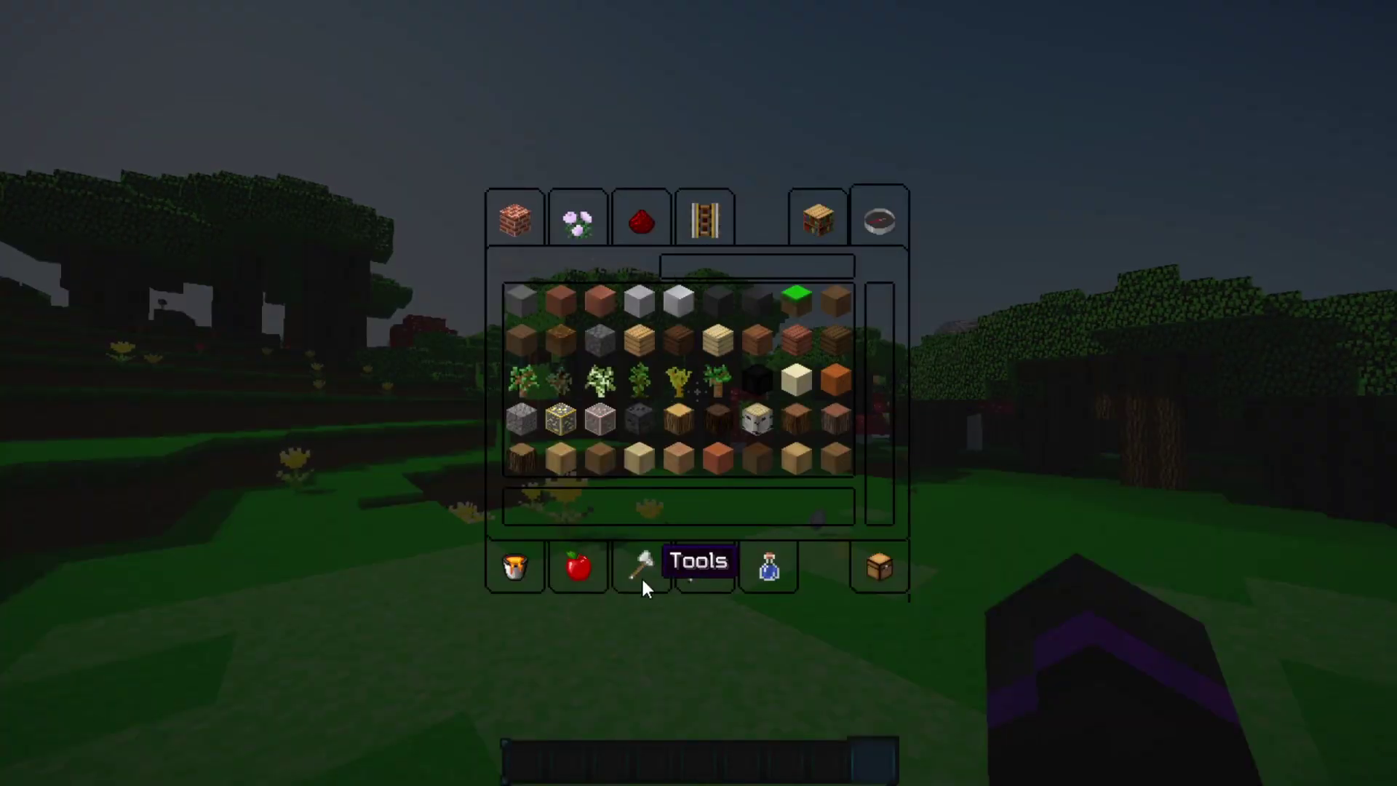
click(702, 571)
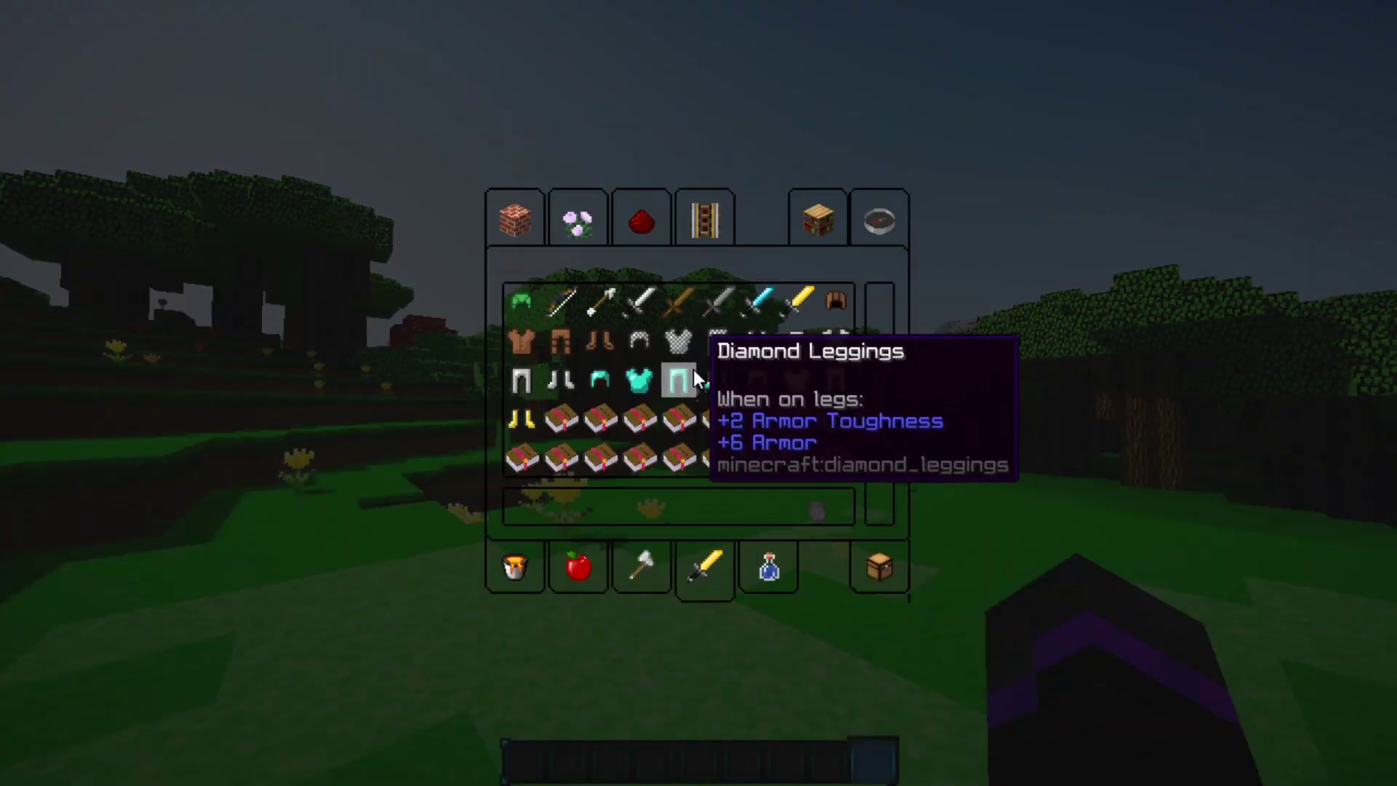
click(680, 417)
click(681, 512)
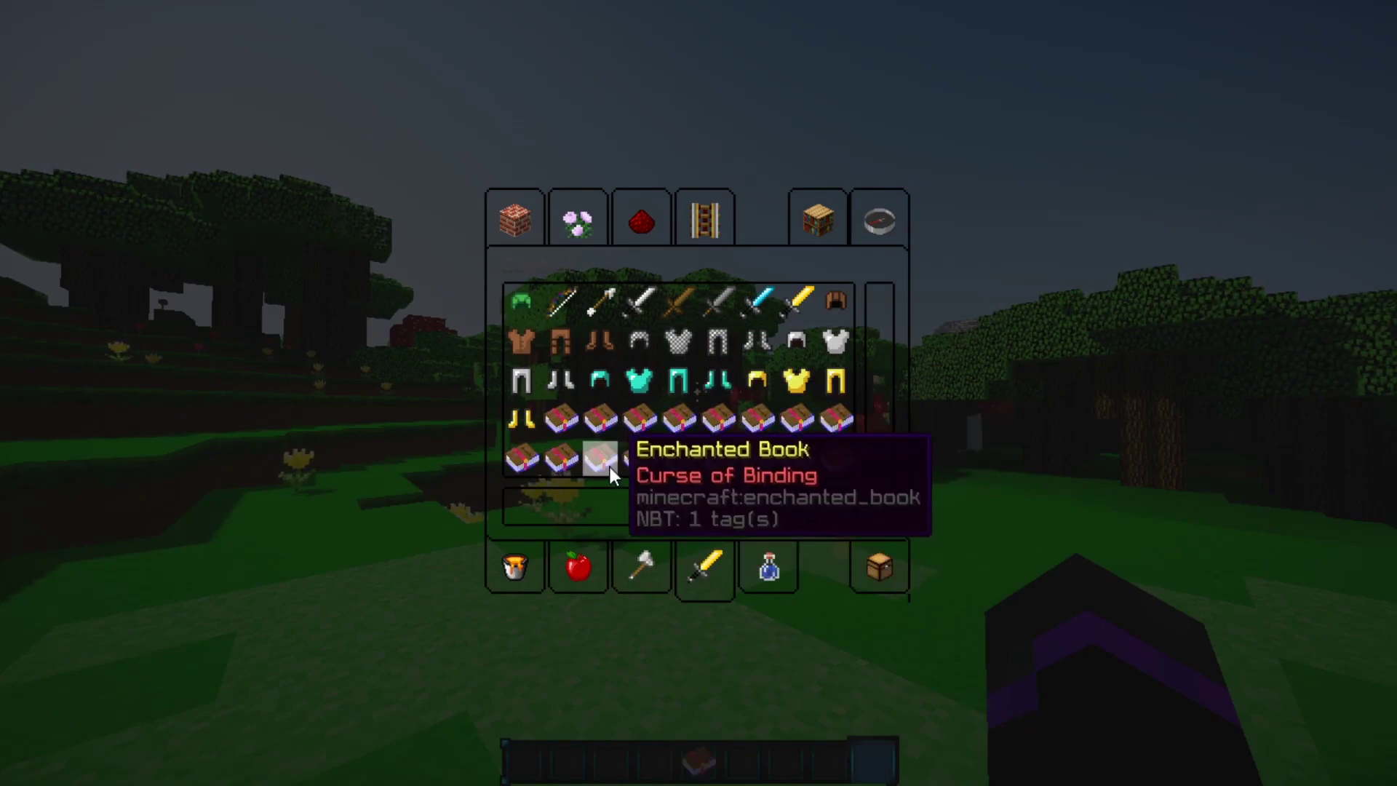
click(609, 469)
click(626, 509)
click(559, 458)
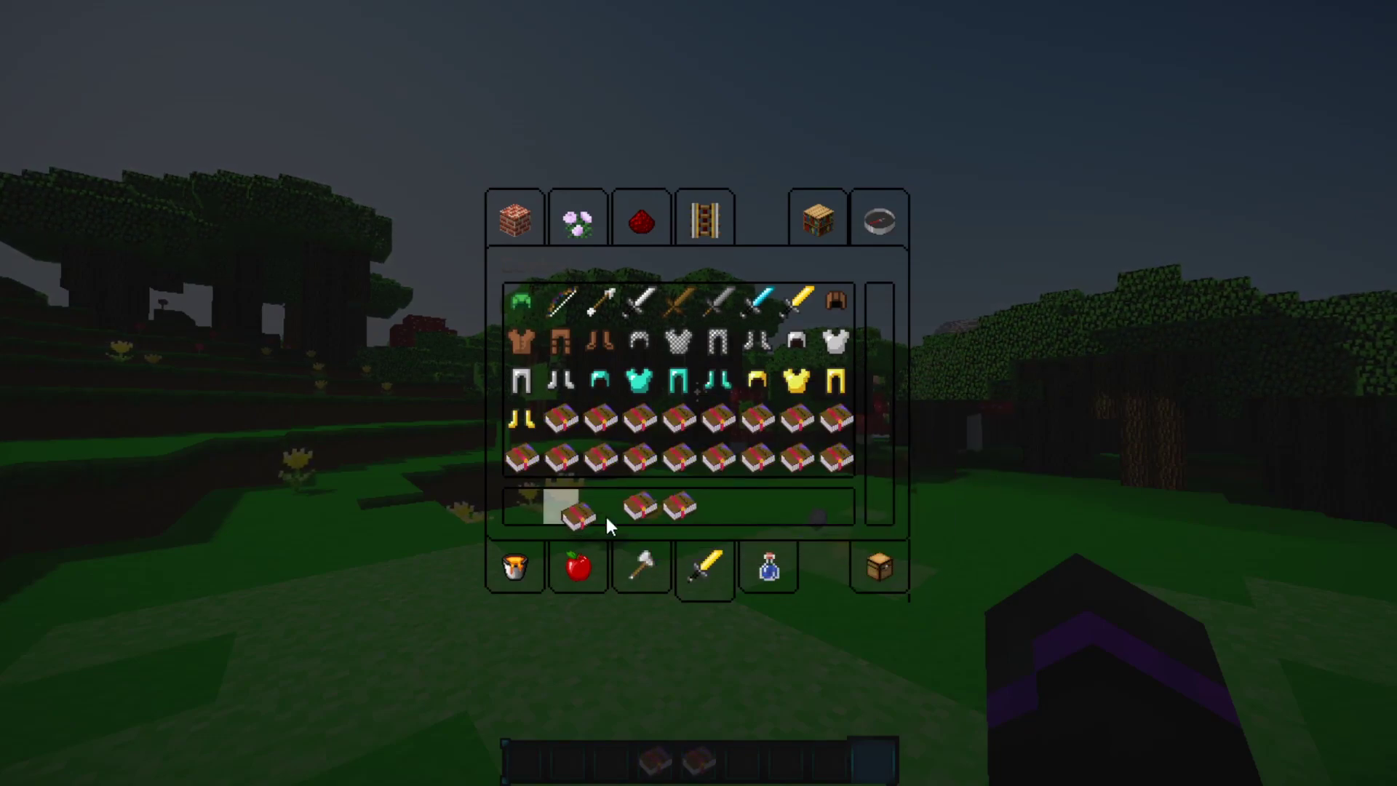
click(607, 514)
key(Escape)
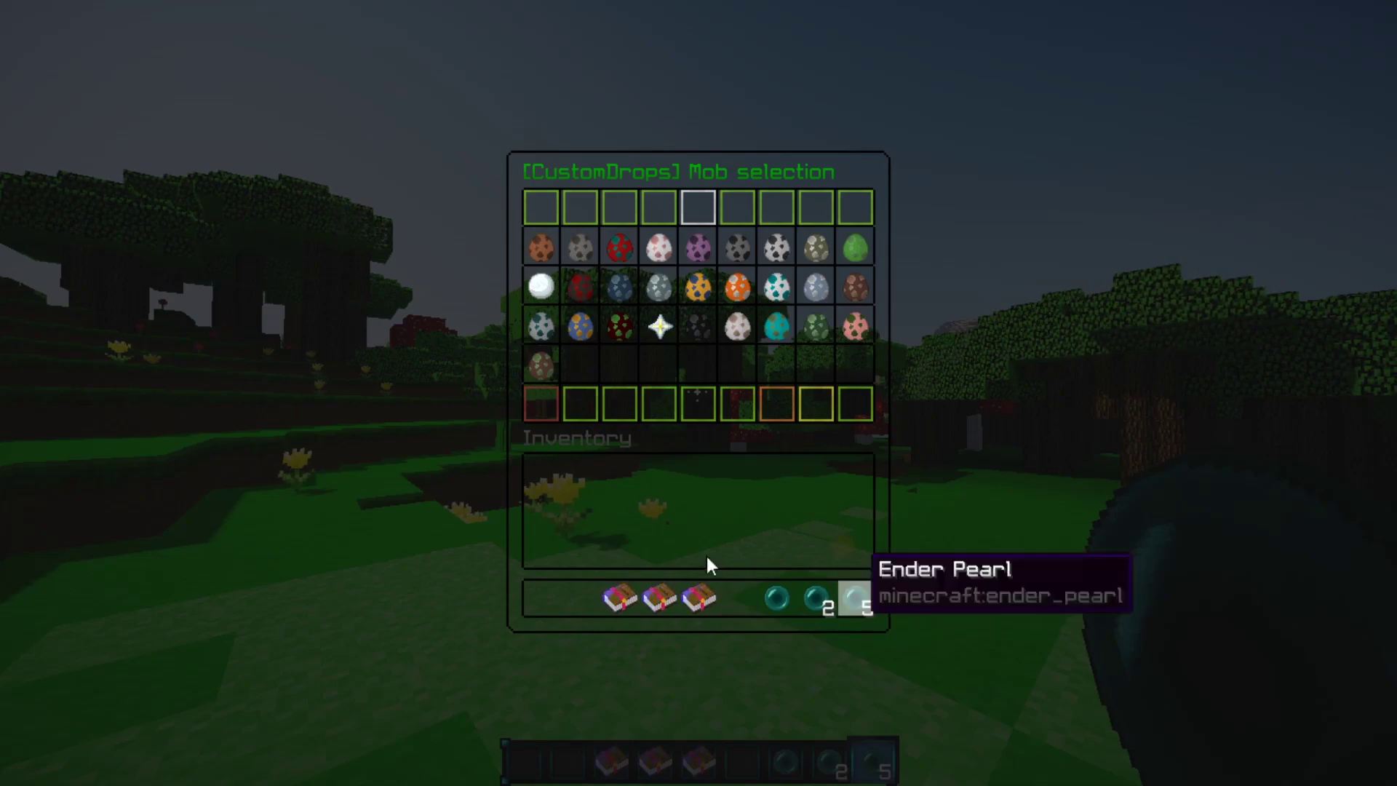
Add the three enchanted books from the inventory to the stray's custom drops.
click(667, 295)
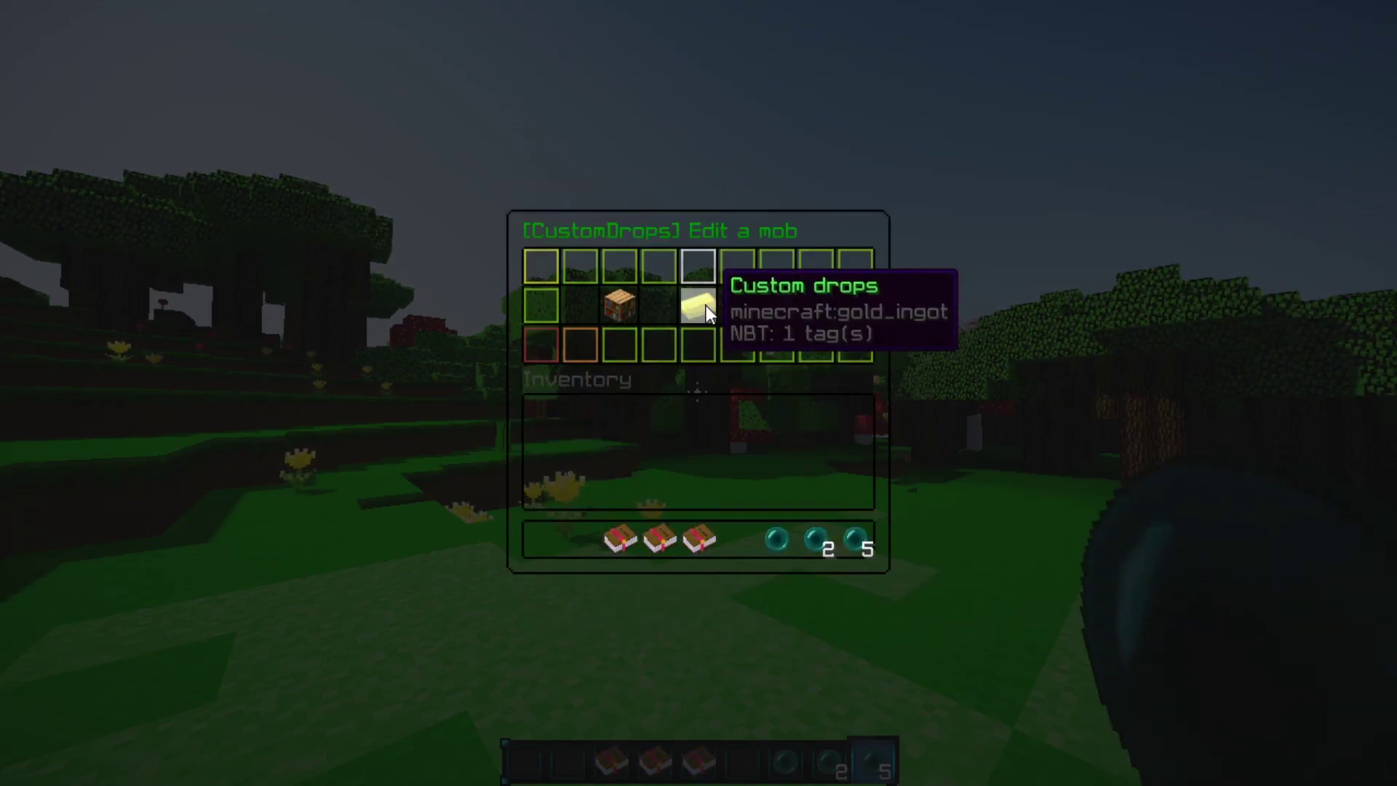
click(700, 306)
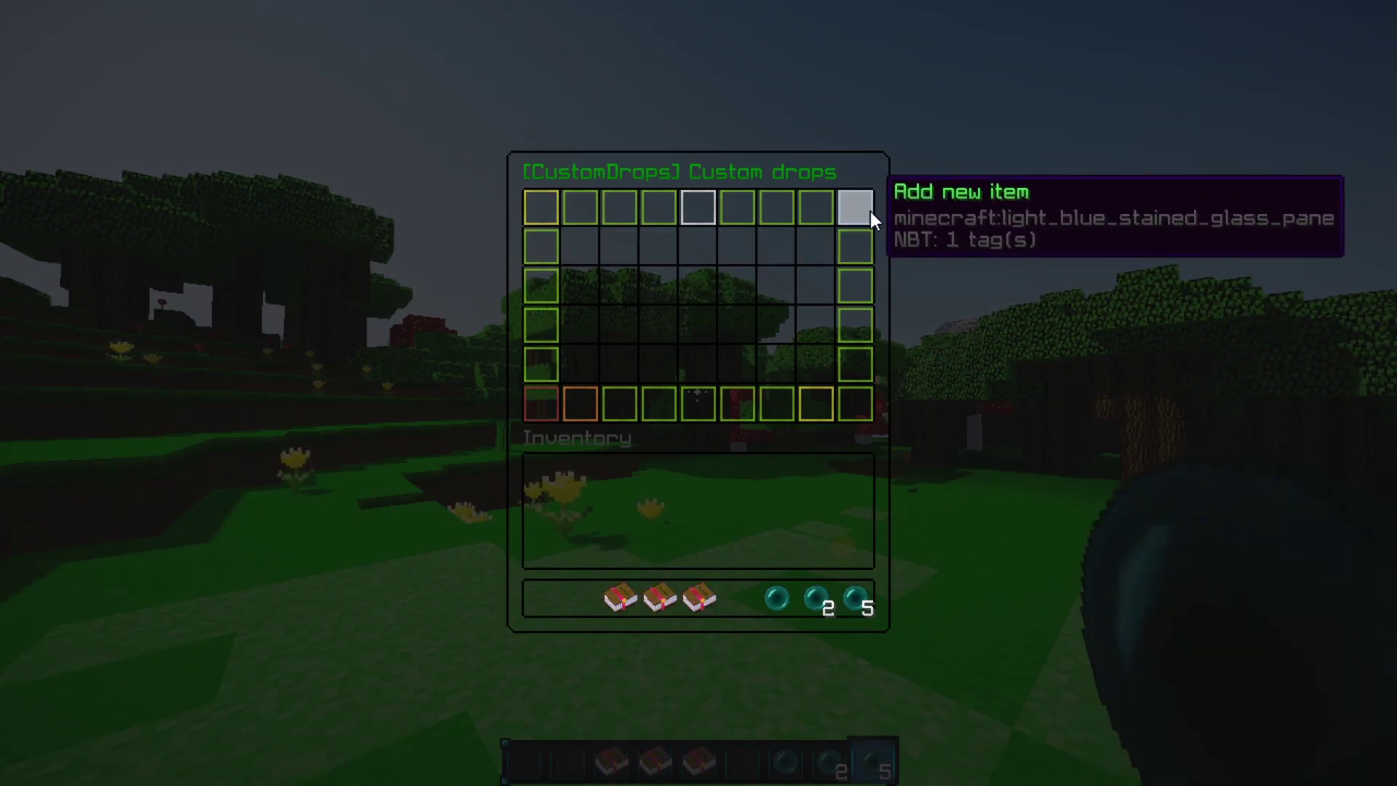
click(870, 211)
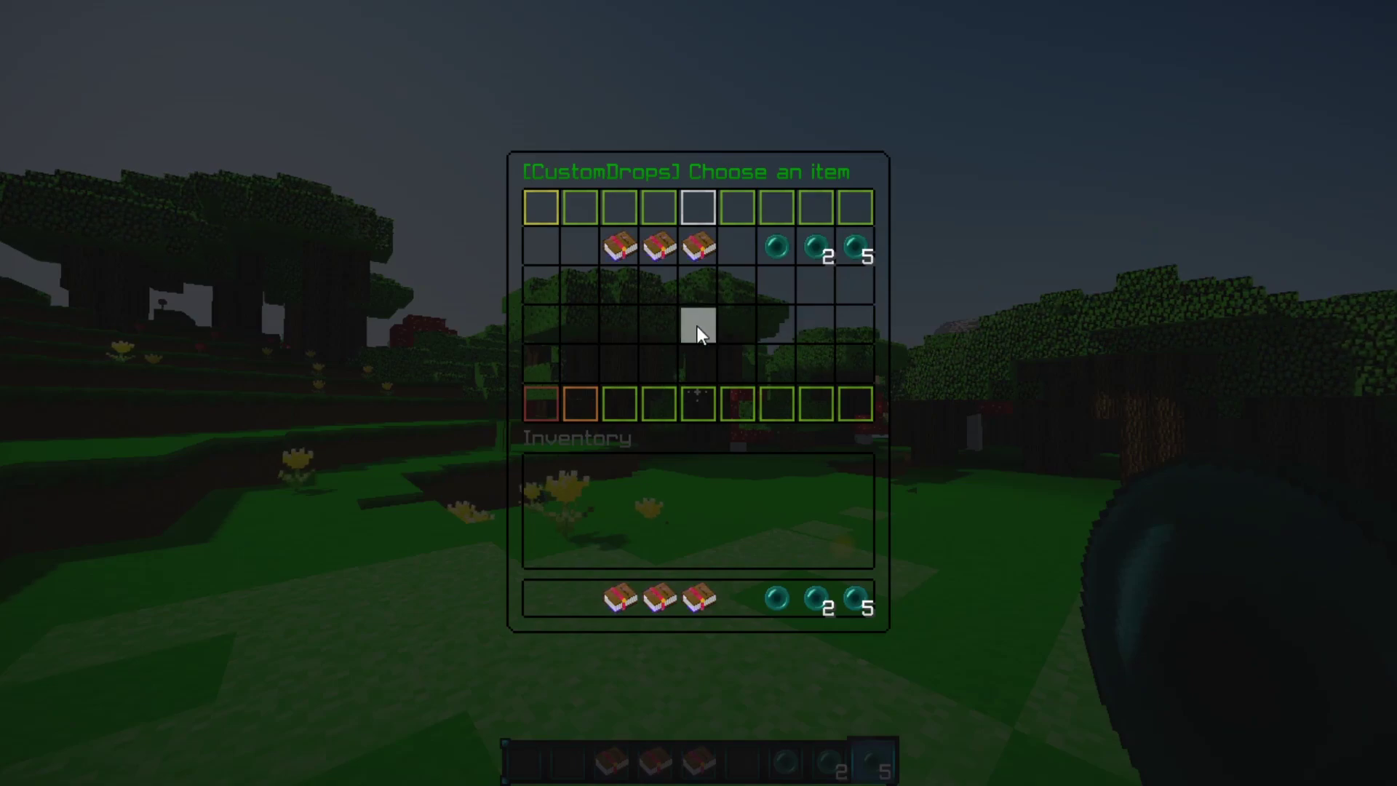
click(621, 249)
click(859, 209)
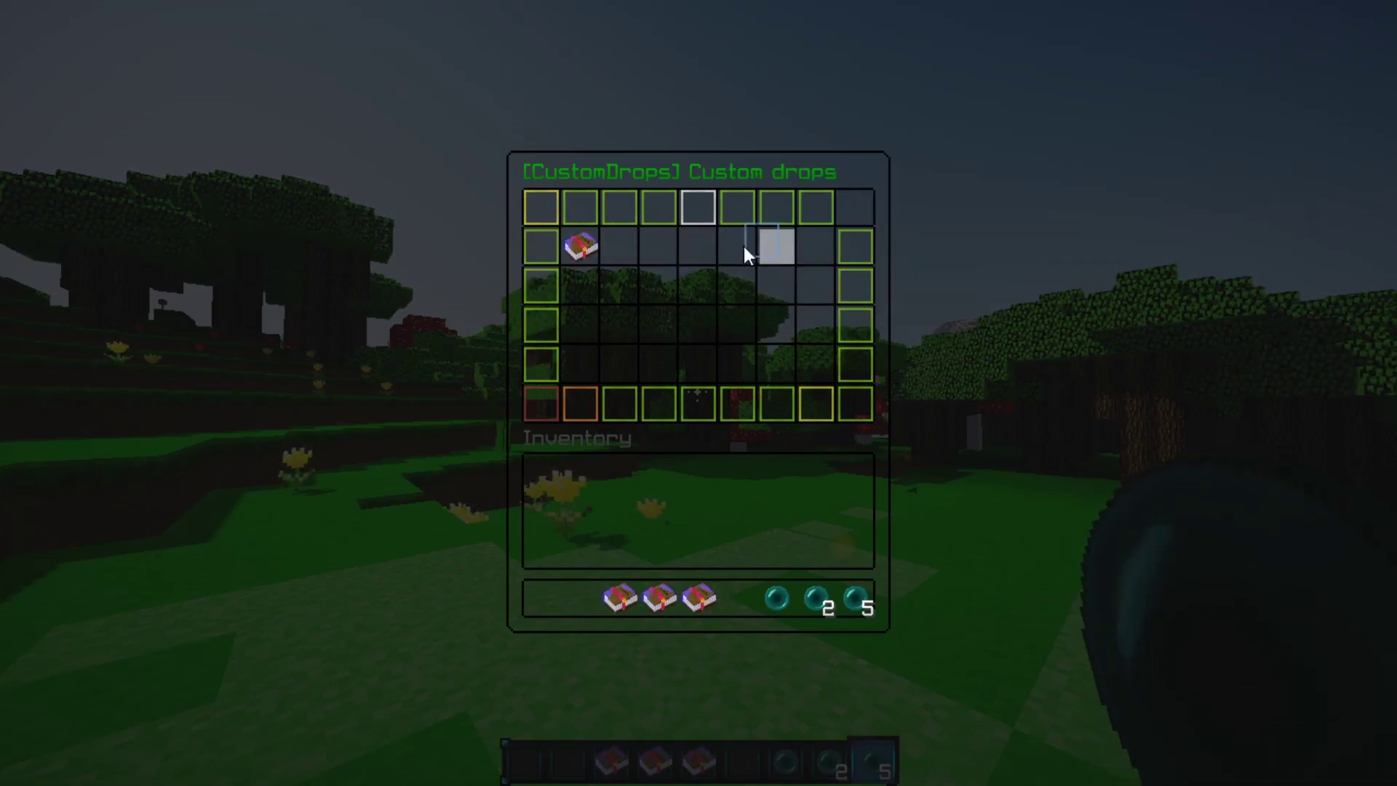
click(659, 251)
click(866, 208)
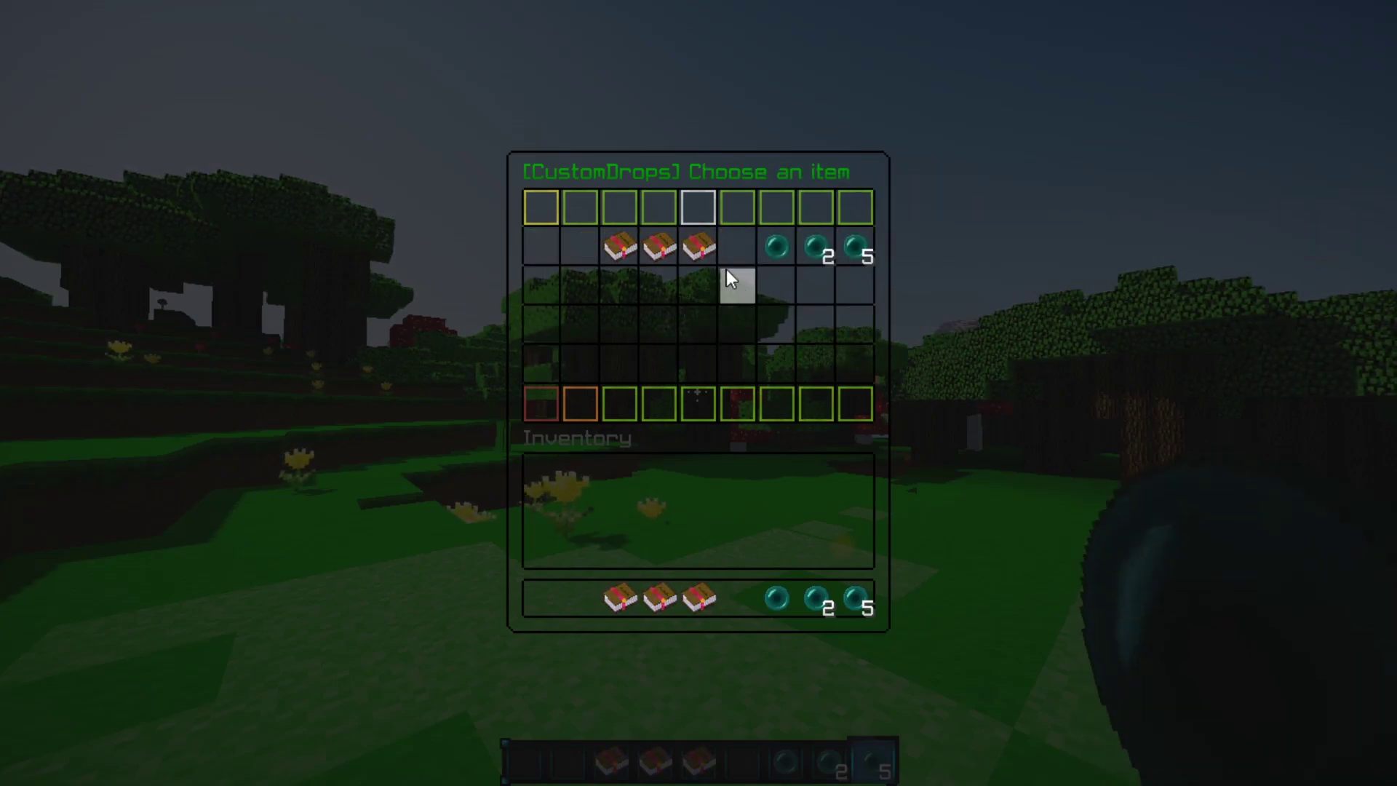
click(724, 255)
Add the ender pearl stacks of 1, 2 and 5 to the stray's custom drops.
click(861, 210)
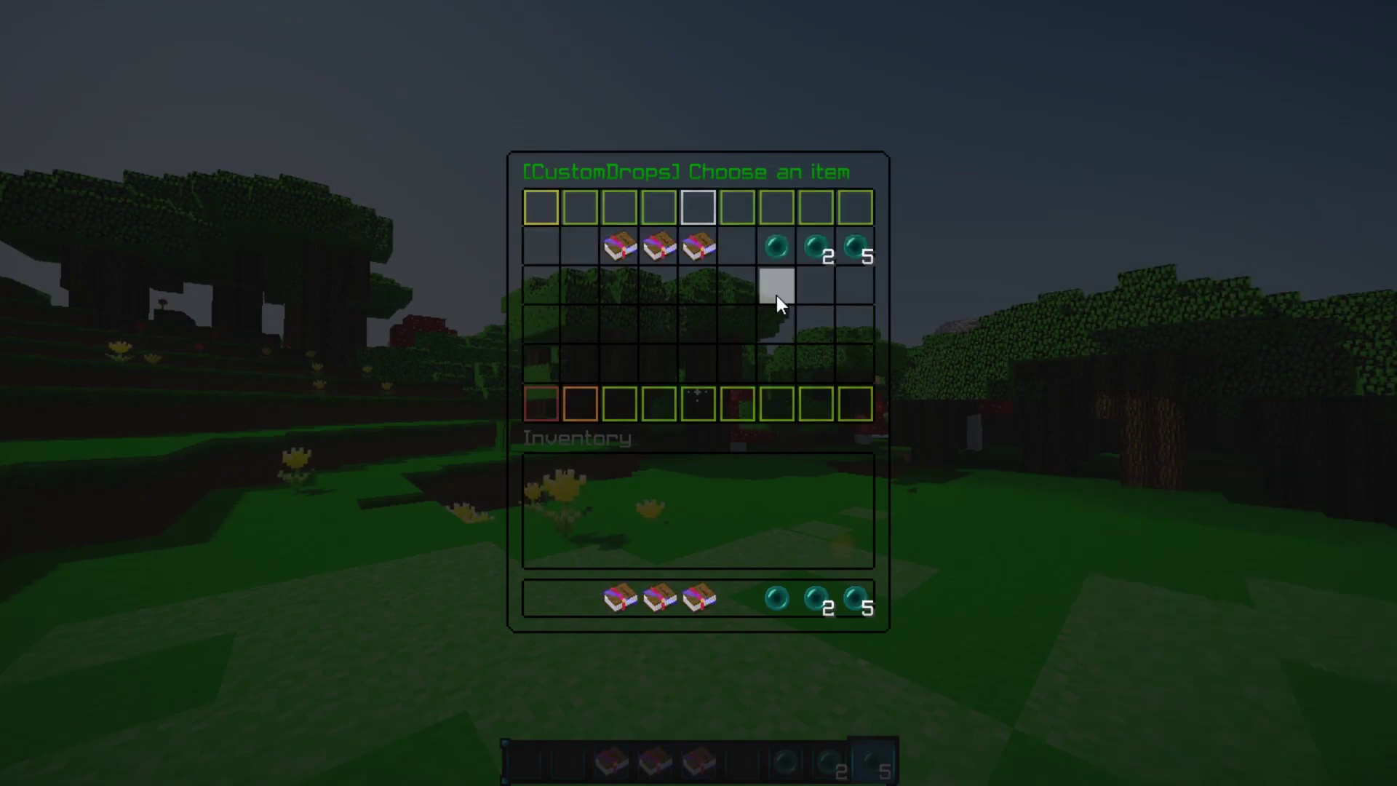
click(777, 247)
click(857, 209)
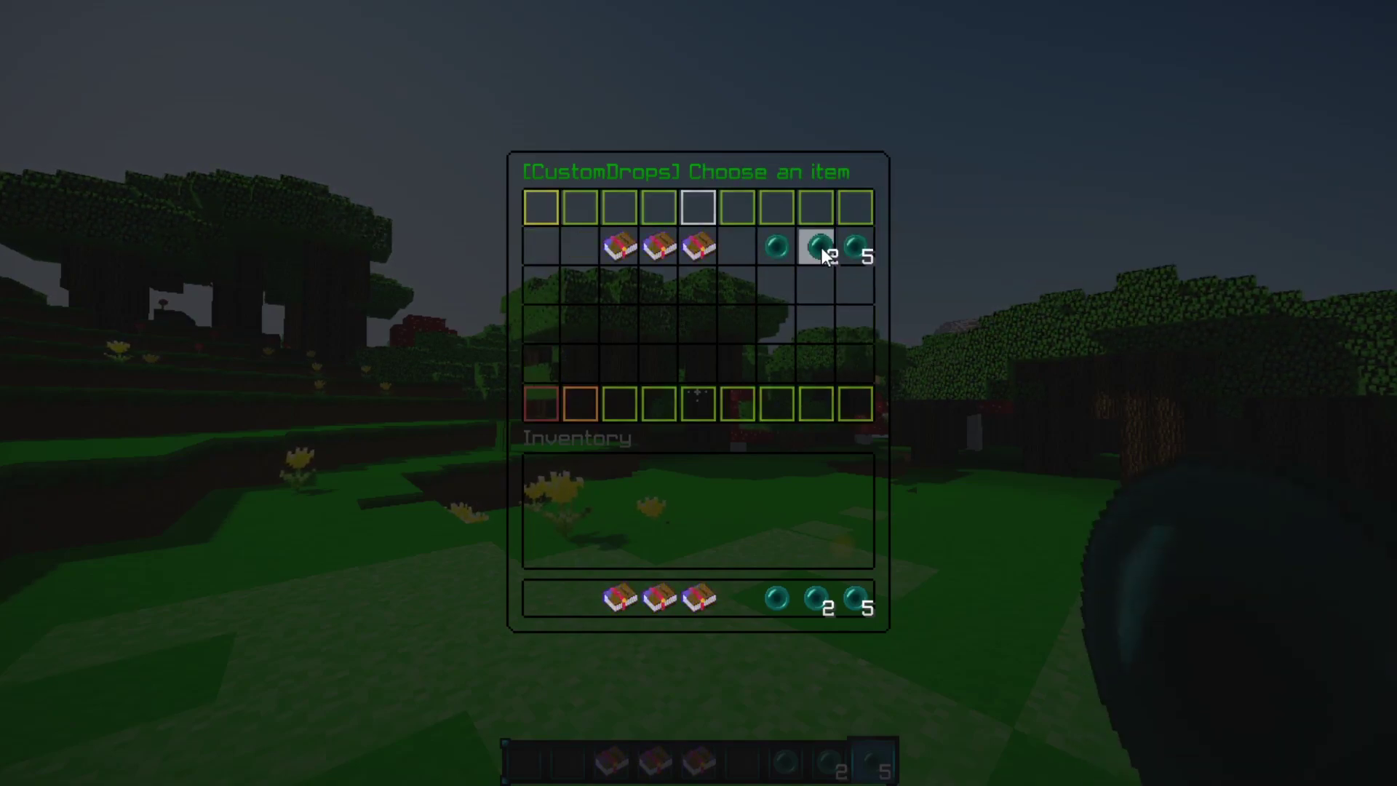
click(817, 248)
click(853, 218)
click(859, 246)
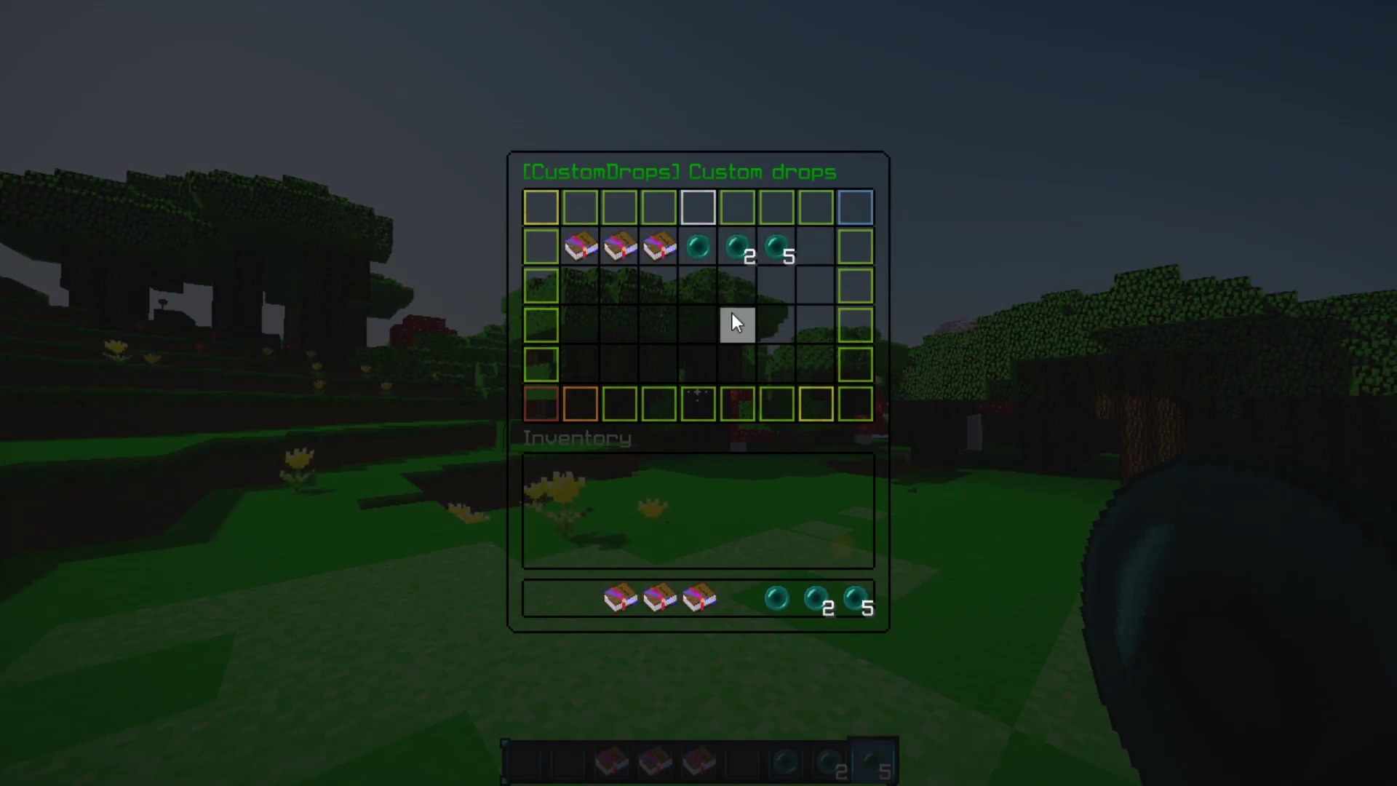
Increase the first enchanted book's drop chance by 10%, set its color to purple, and return to the custom drops list.
click(580, 255)
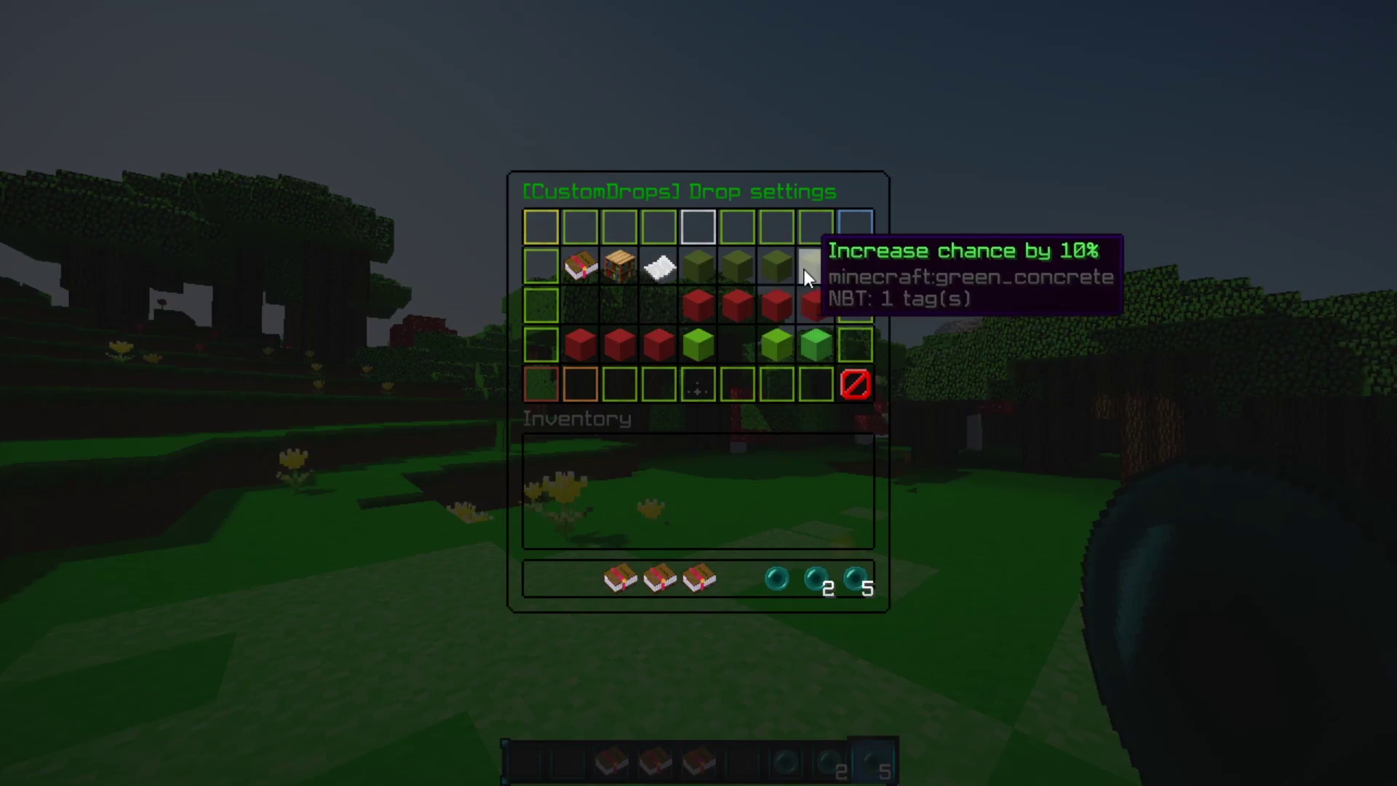
click(804, 270)
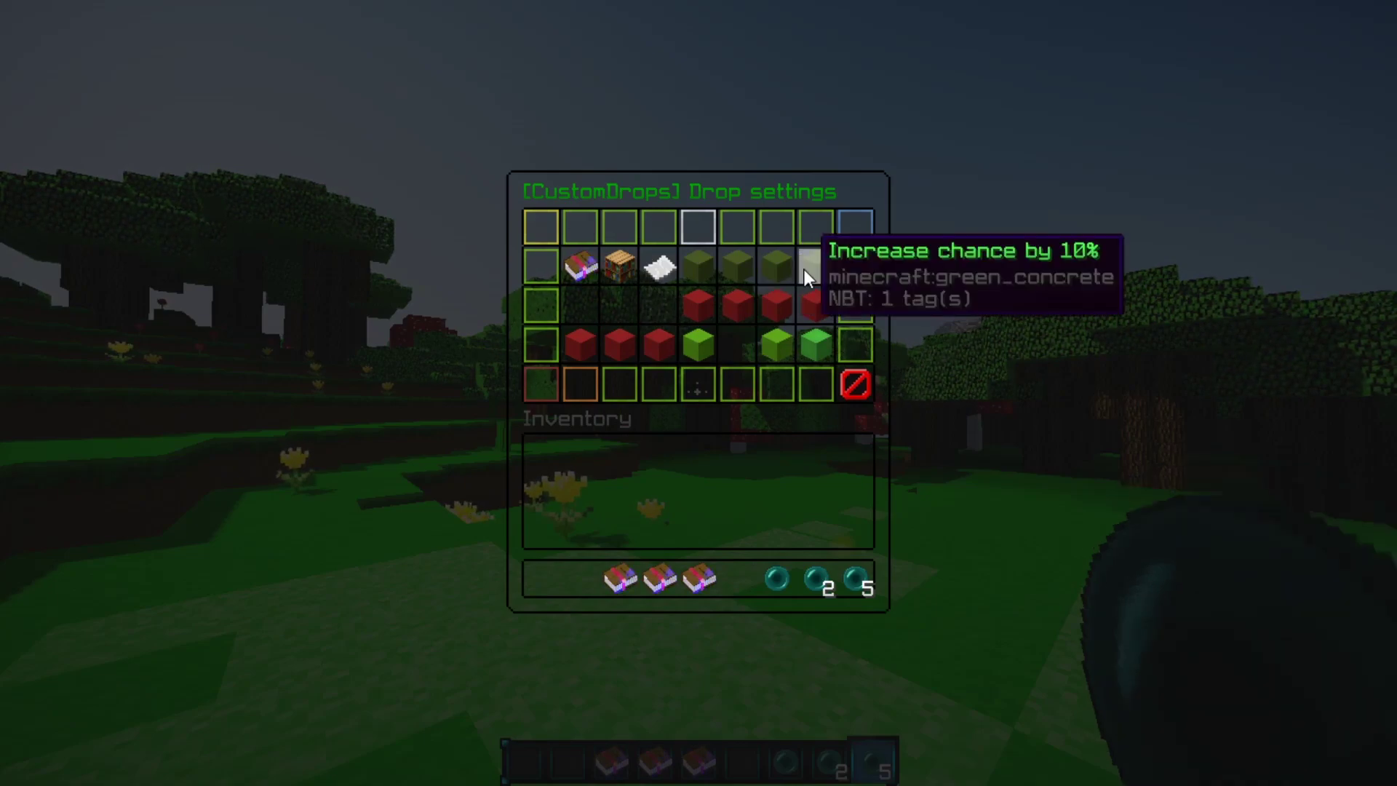
click(815, 349)
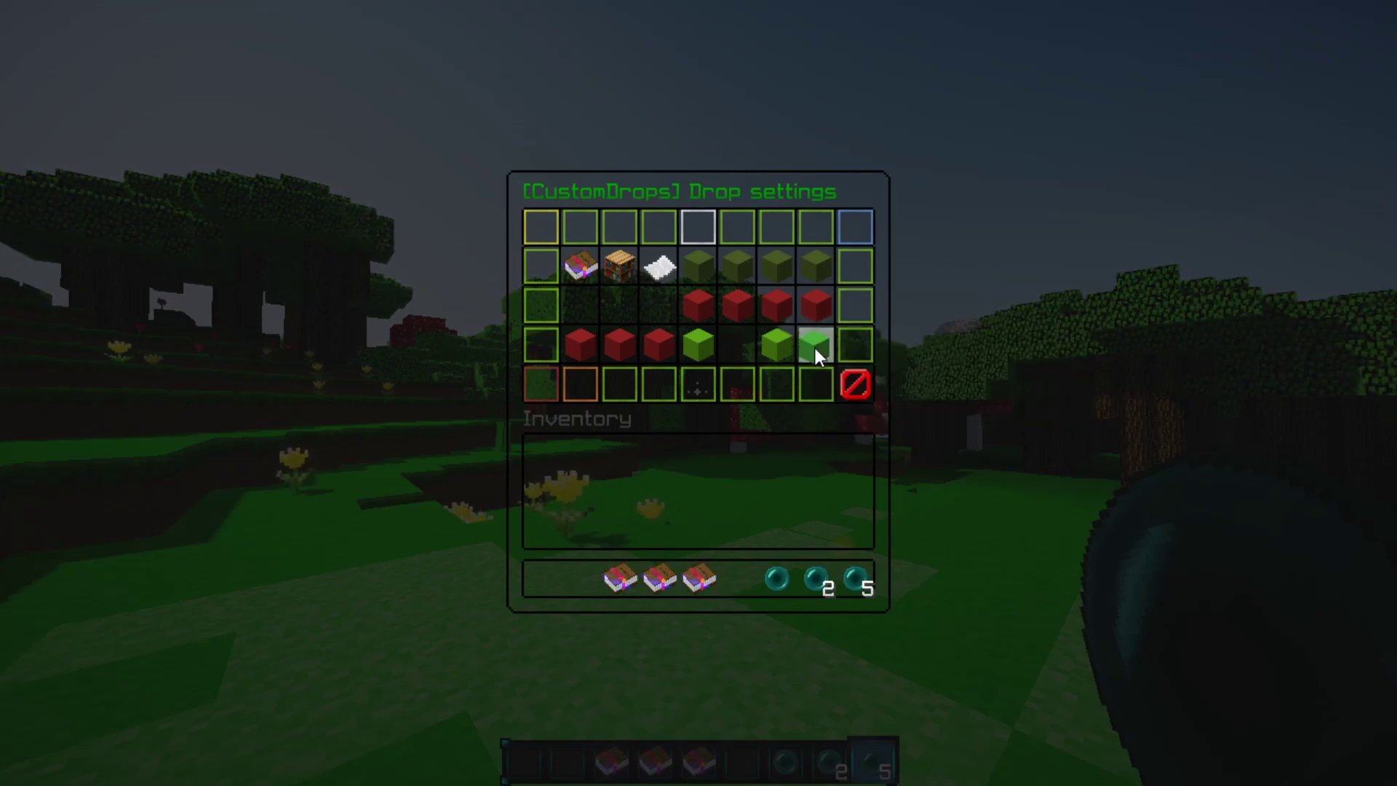
click(815, 349)
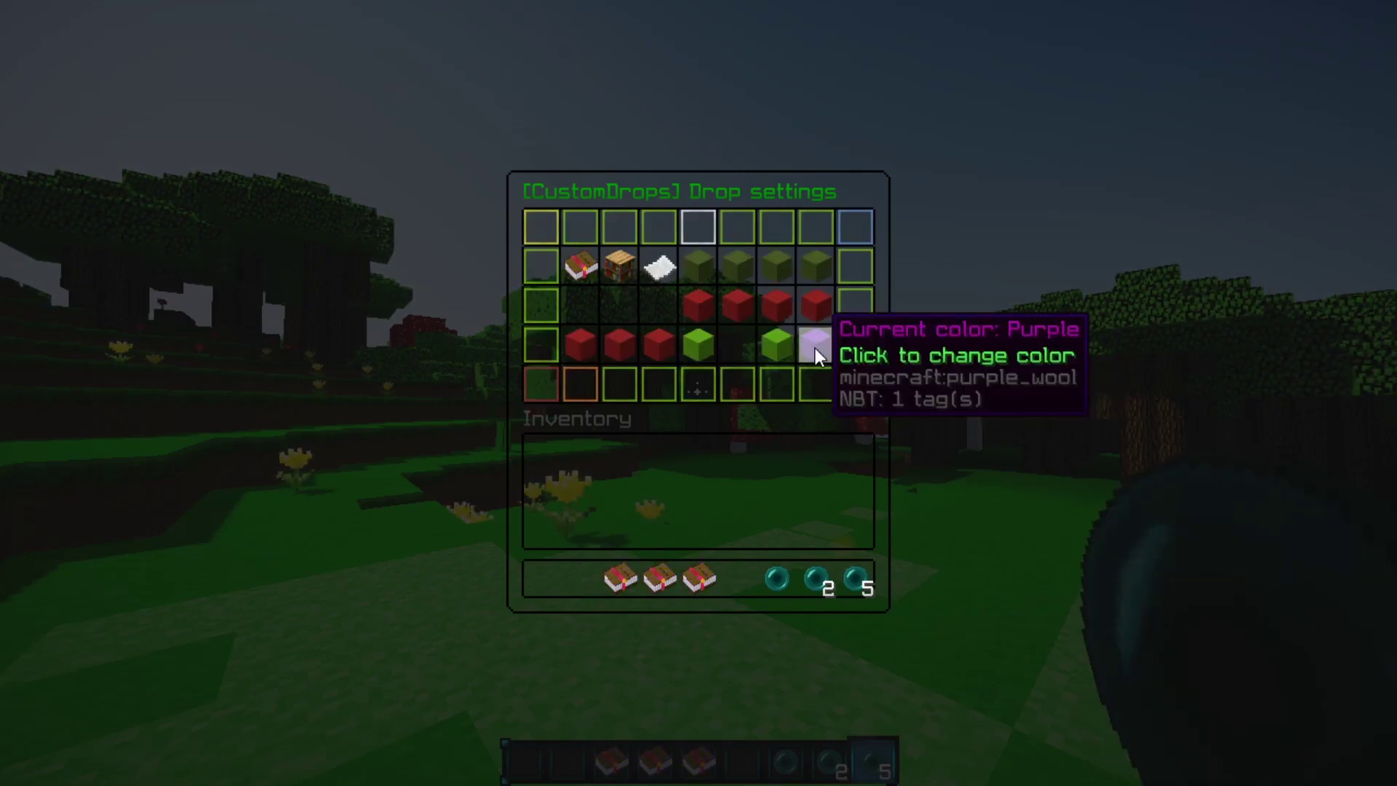
click(598, 387)
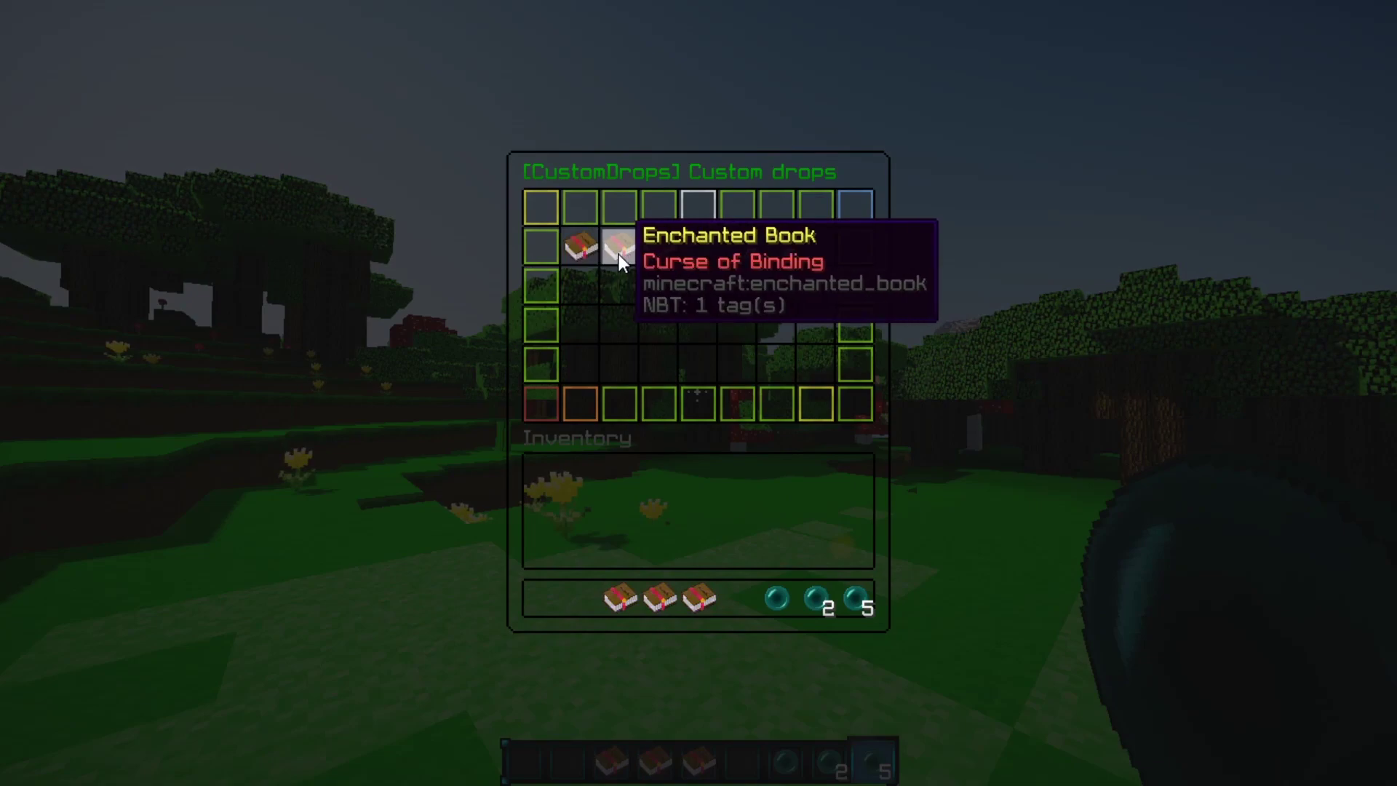
Increase the drop chances of the second enchanted book, Curse of Binding, and of the third enchanted book.
click(618, 254)
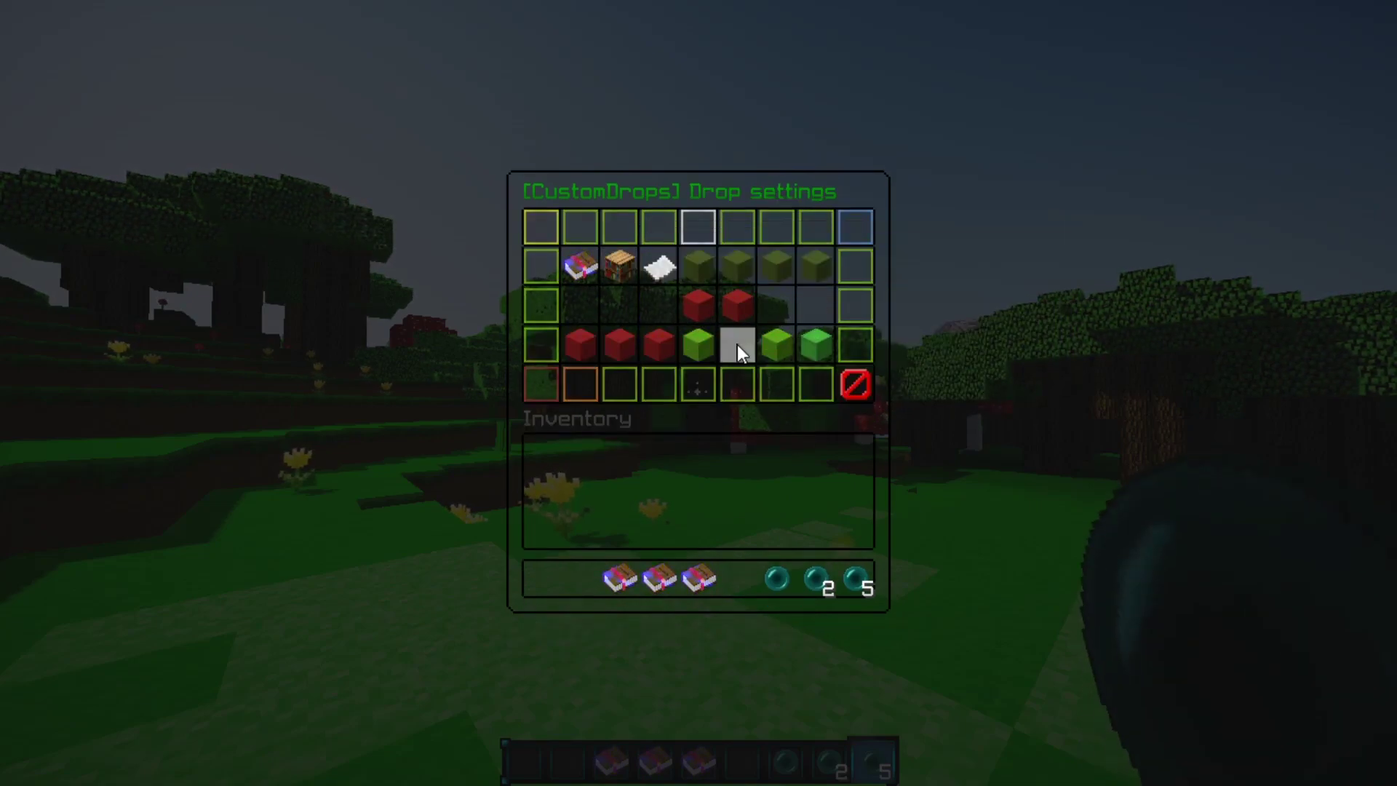
click(746, 267)
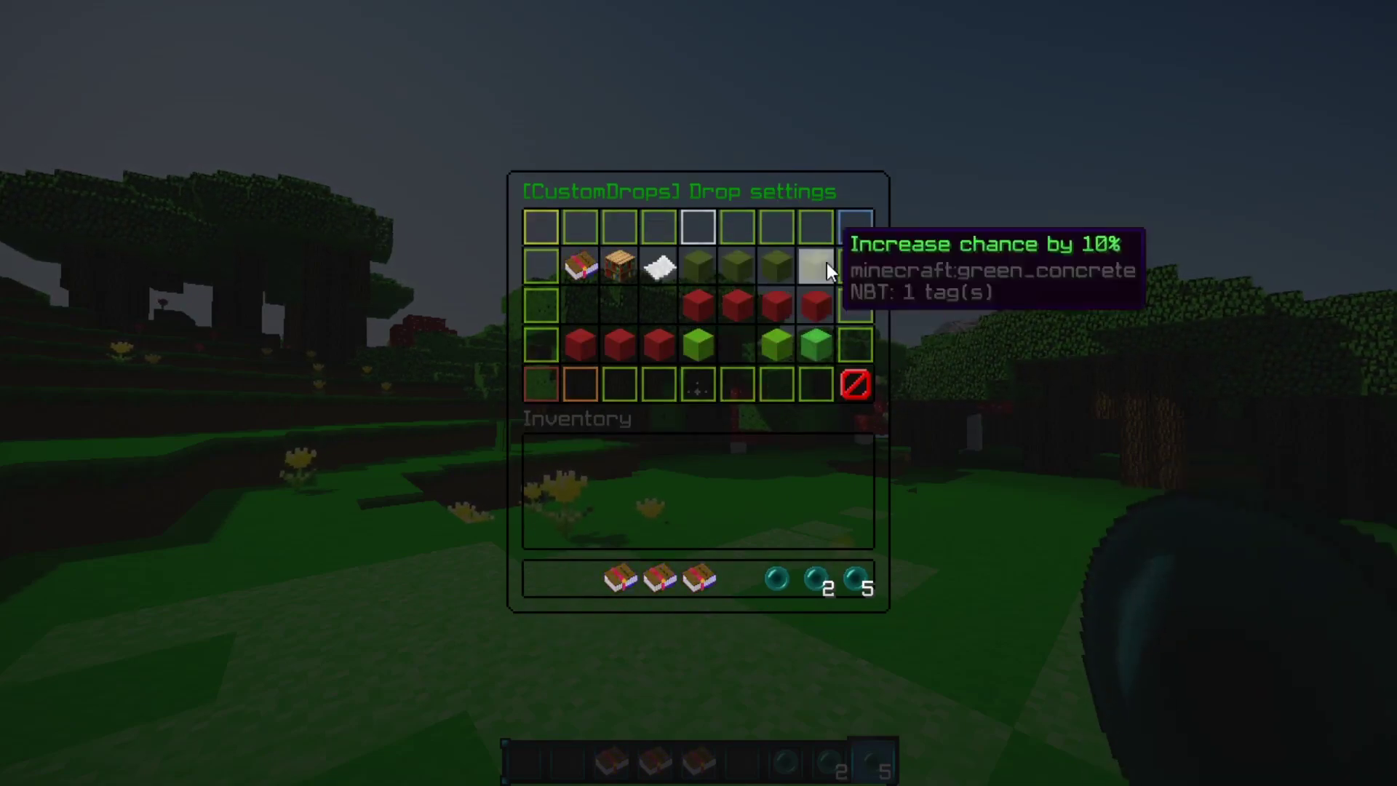
click(589, 386)
click(664, 249)
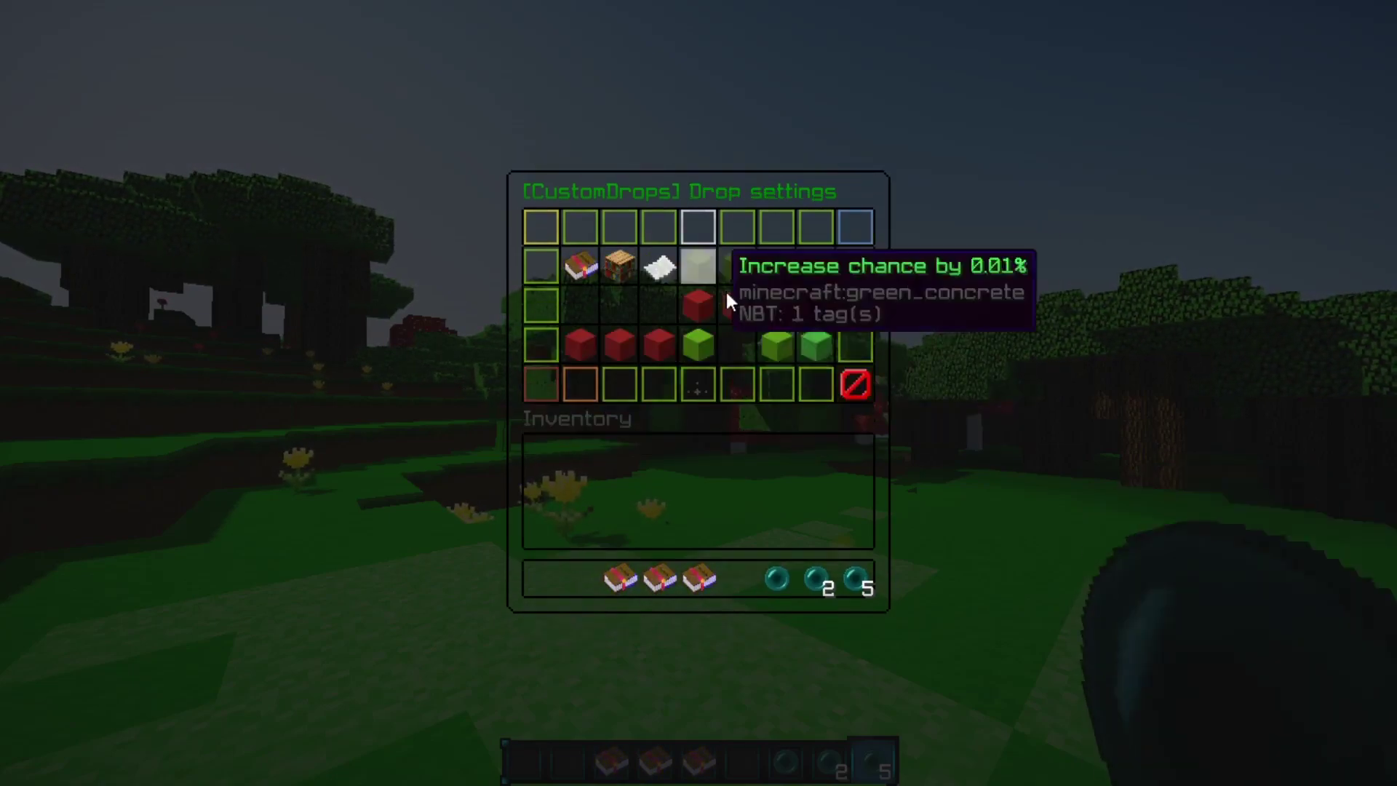
click(734, 259)
click(733, 258)
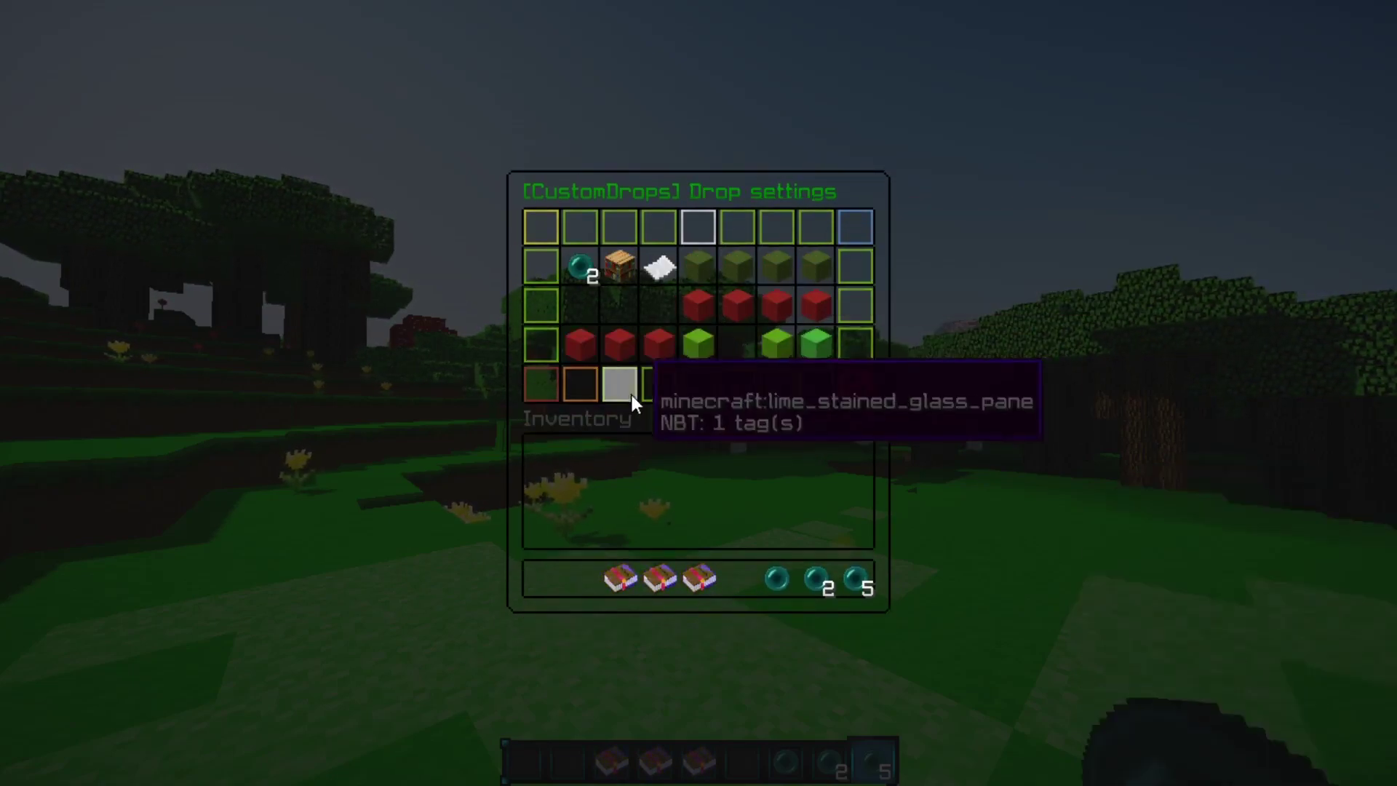
Increase the drop chance of the ender pearl drops, ending with the stack of 5.
click(630, 398)
click(791, 257)
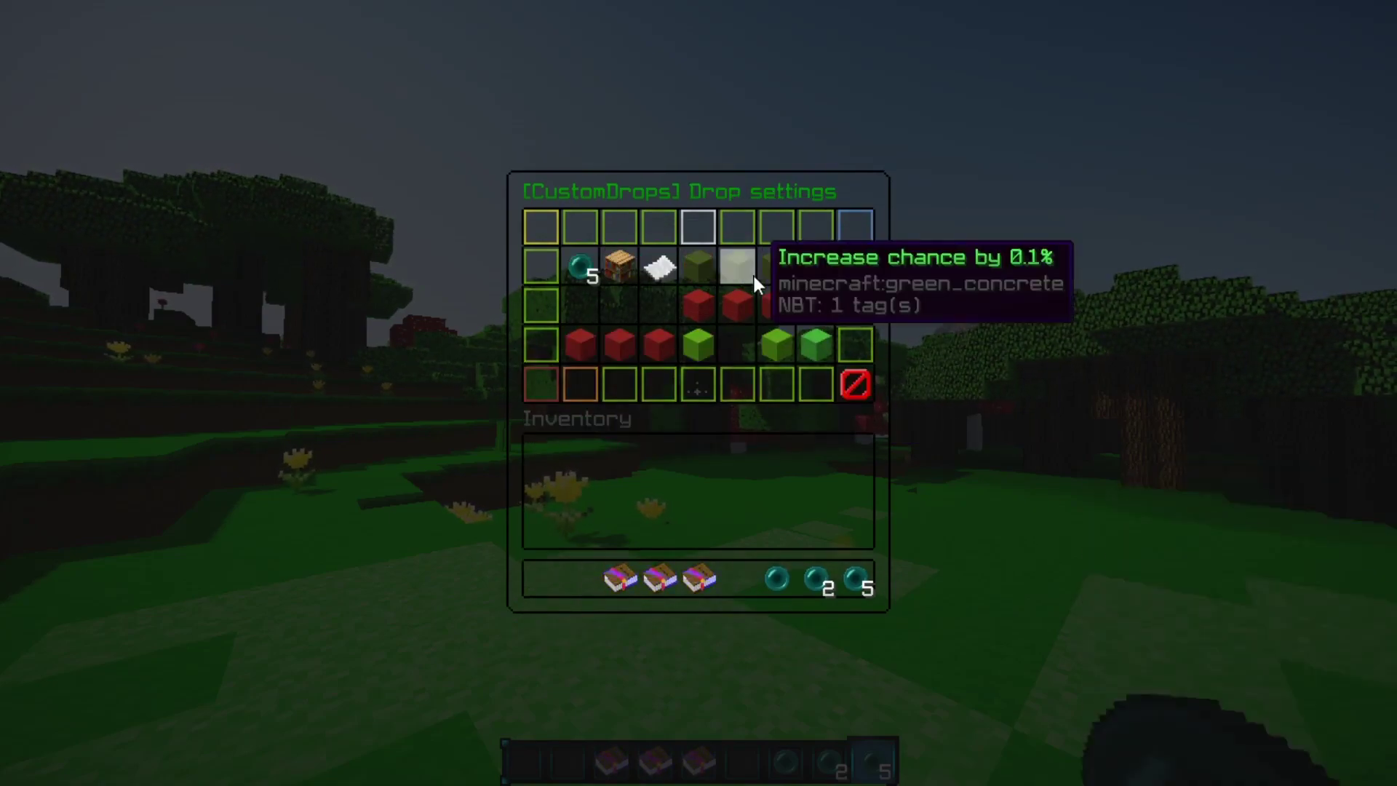
click(759, 261)
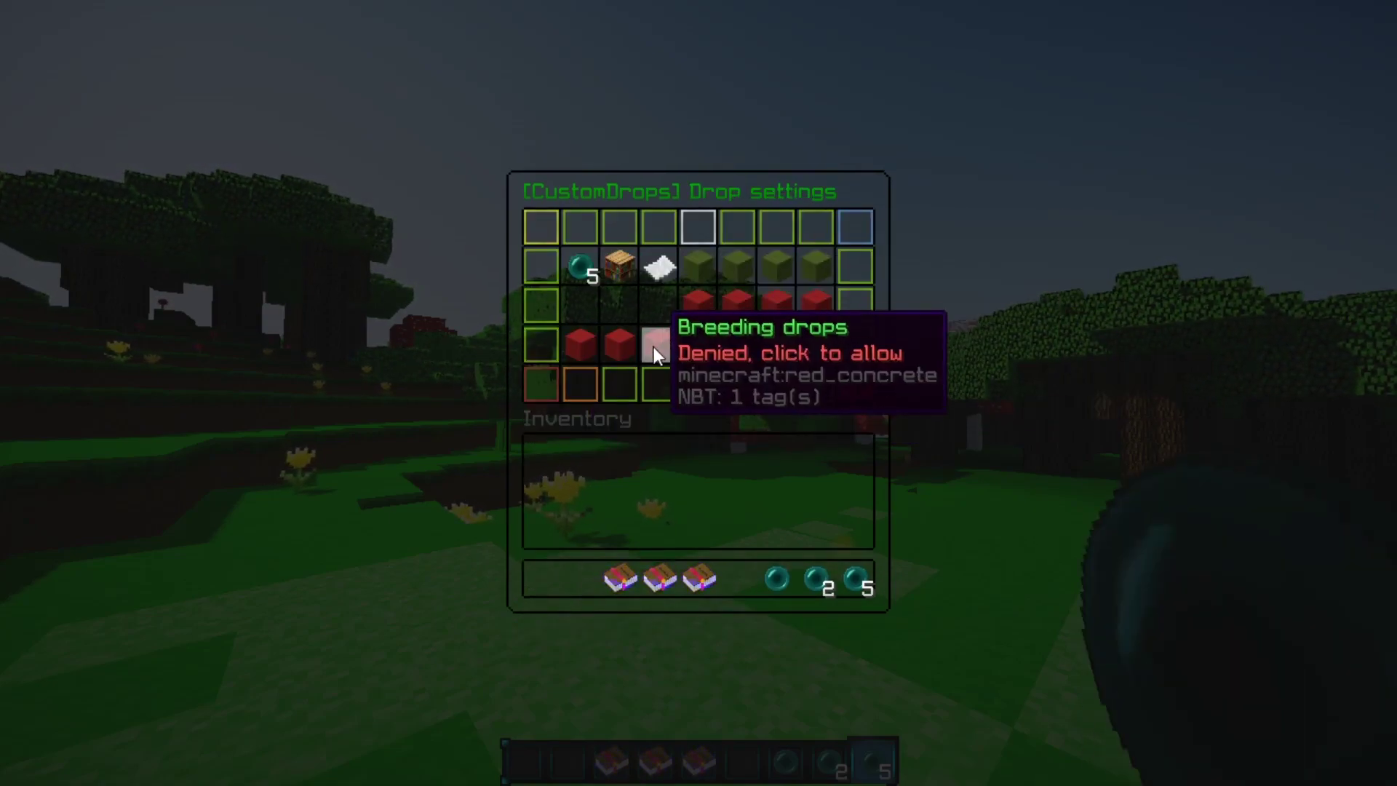
Allow breeding drops and the other two denied drop sources for the five-pearl drop, and return to the CustomDrops main menu.
click(654, 346)
click(620, 346)
click(581, 346)
click(592, 392)
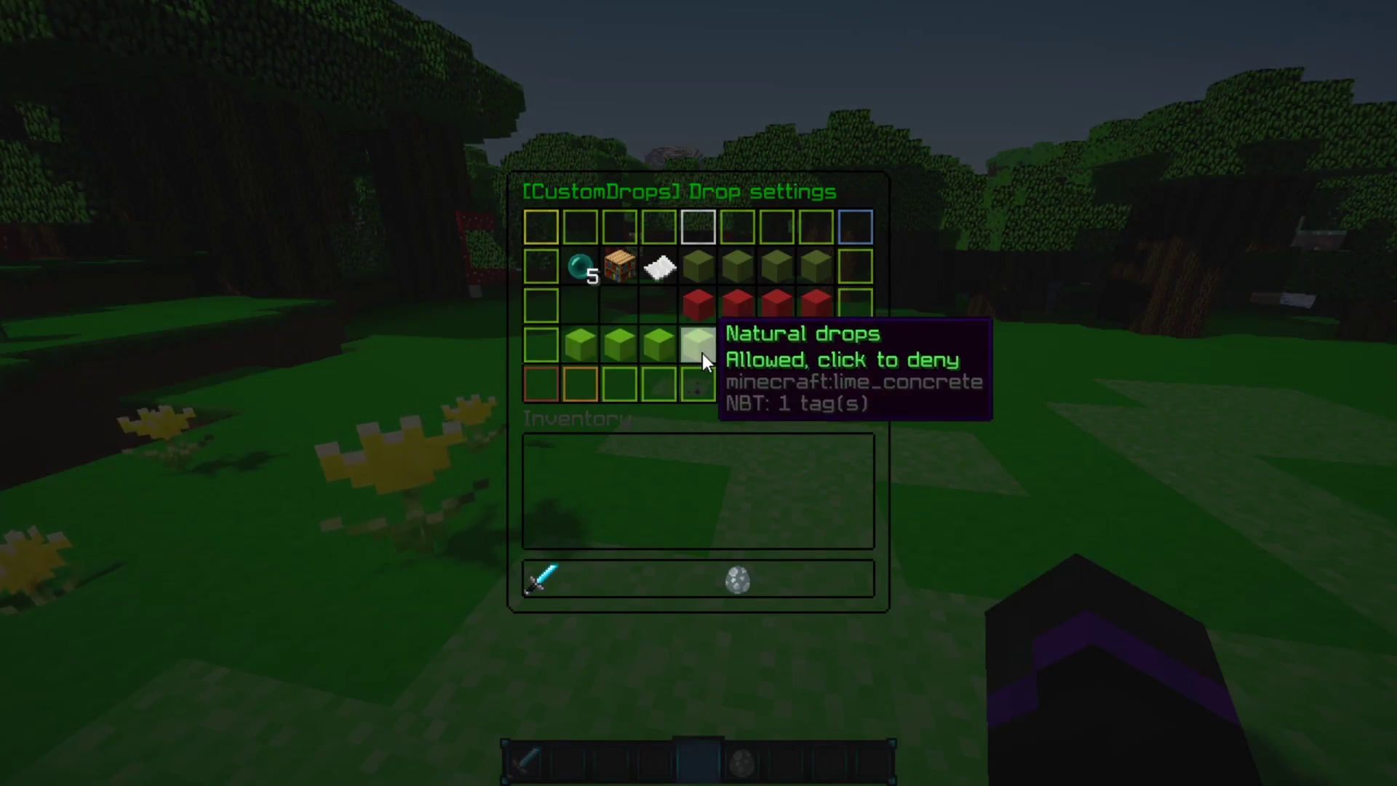
click(702, 352)
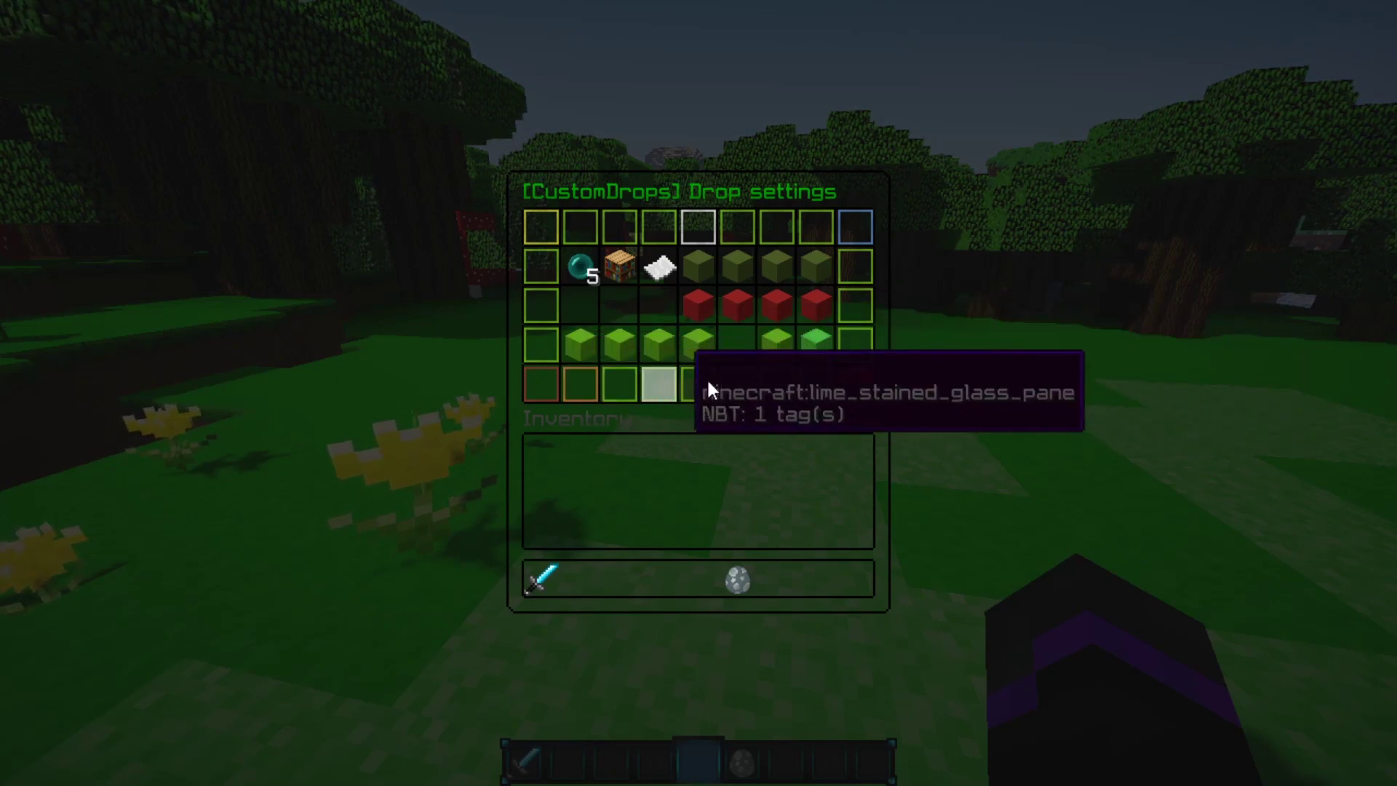
click(550, 394)
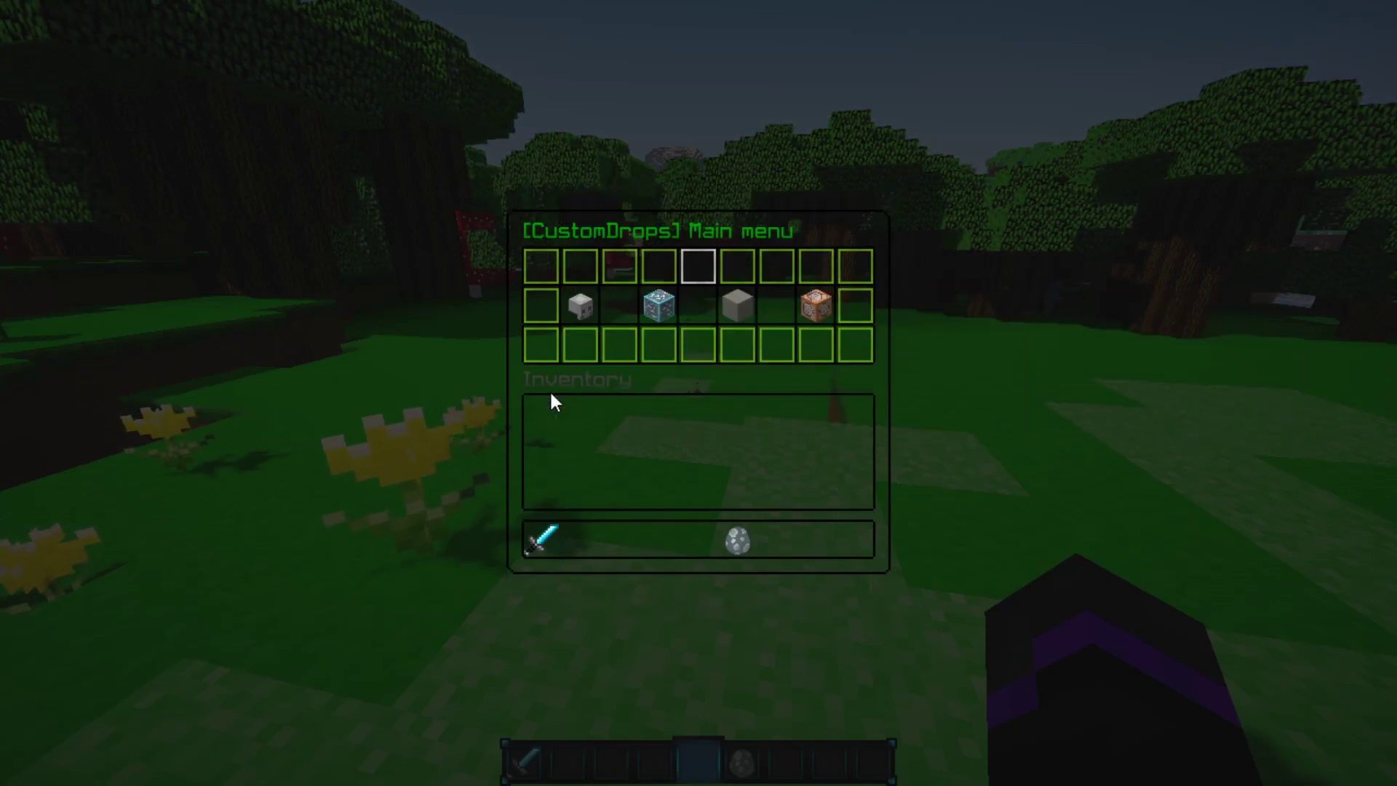
Close the CustomDrops menu, spawn strays with the Stray Spawn Egg and kill them to test the custom drops.
click(697, 342)
scroll(698, 392, down, 1)
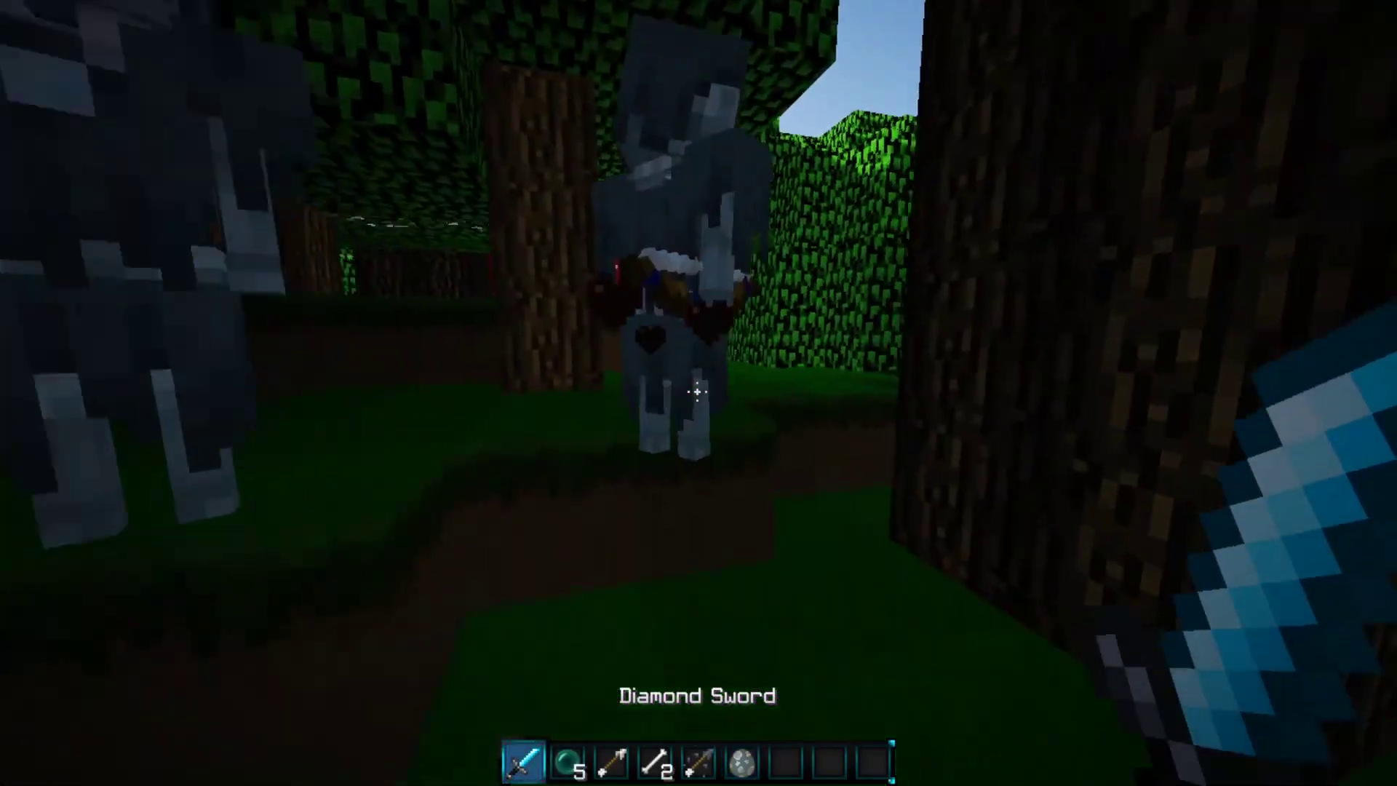
click(697, 393)
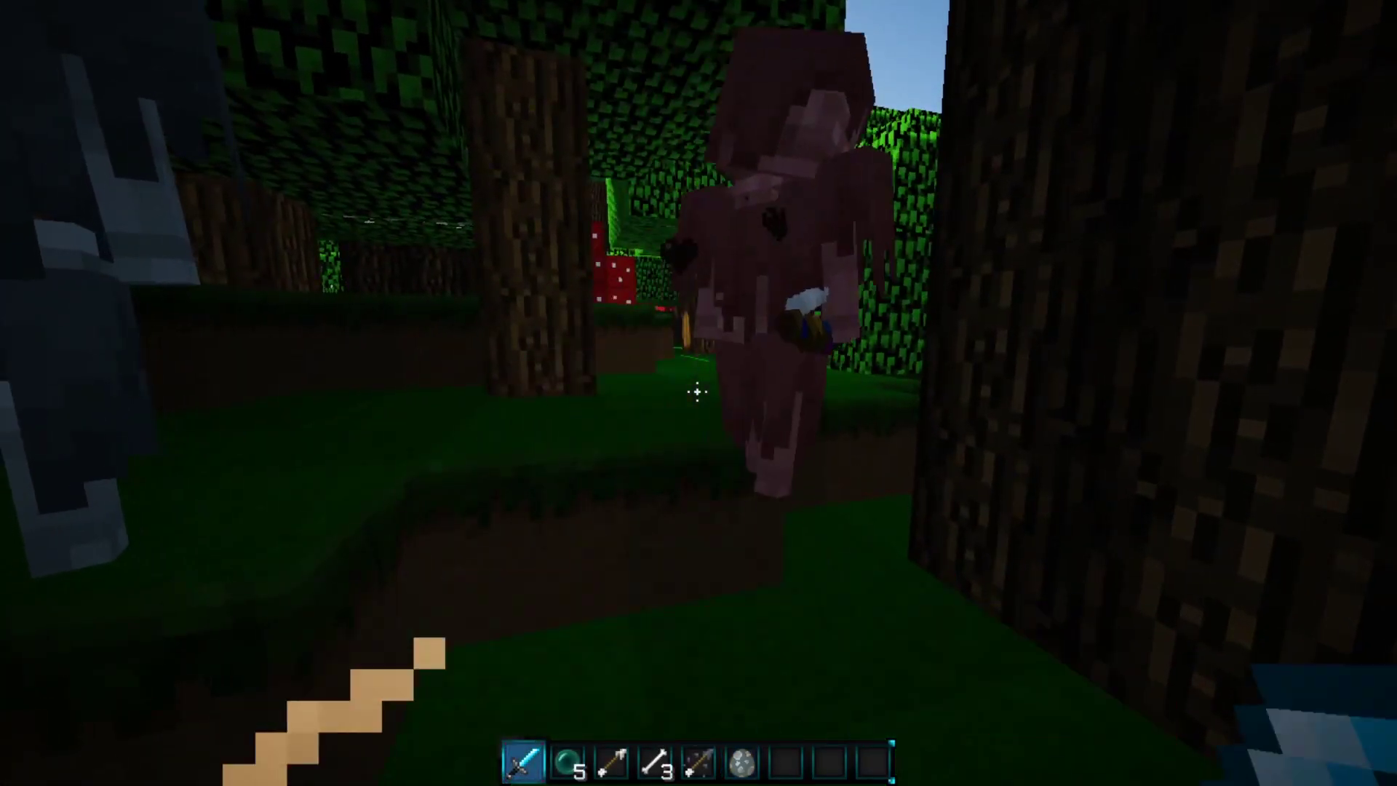
click(698, 392)
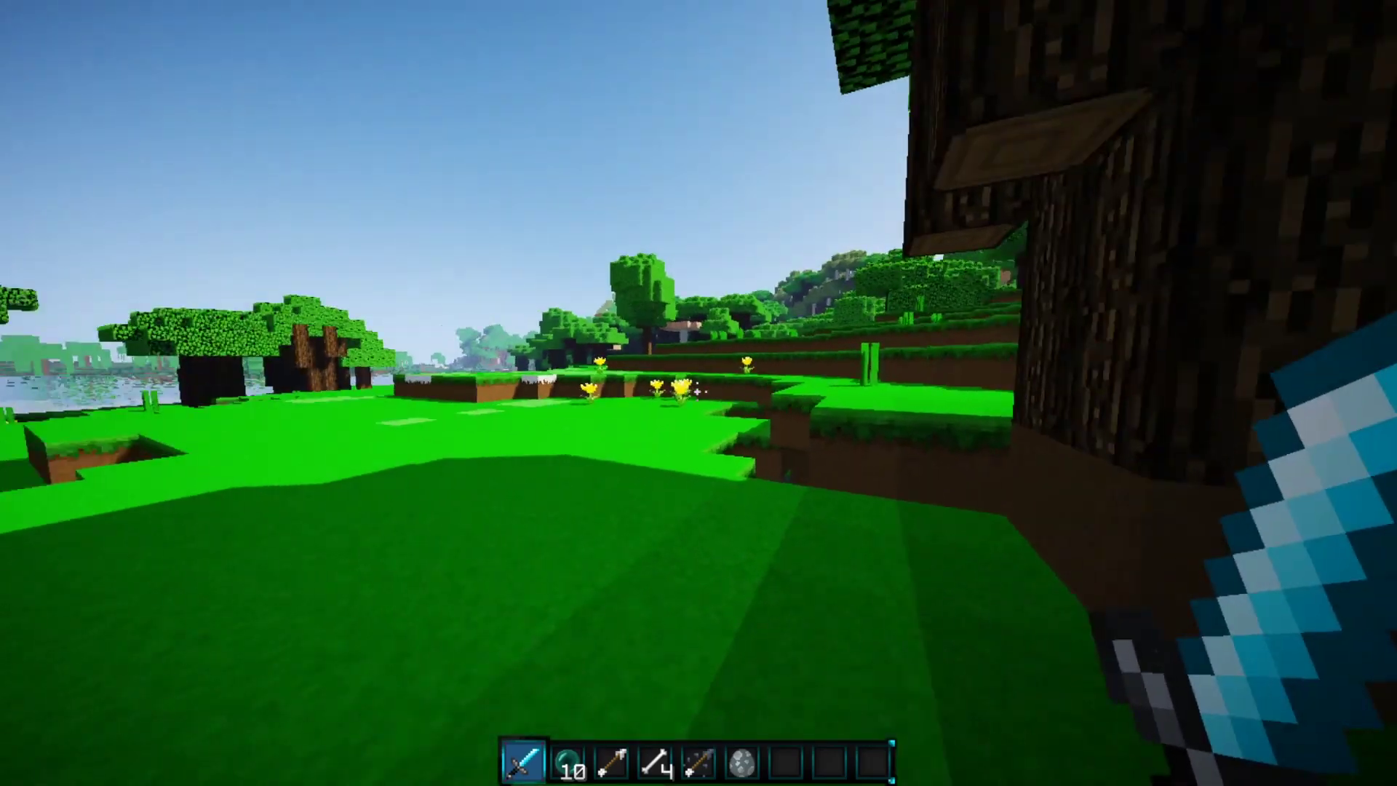
Spawn more strays with the MythicMobs command and kill them, collecting what they drop.
key(slash)
text(call)
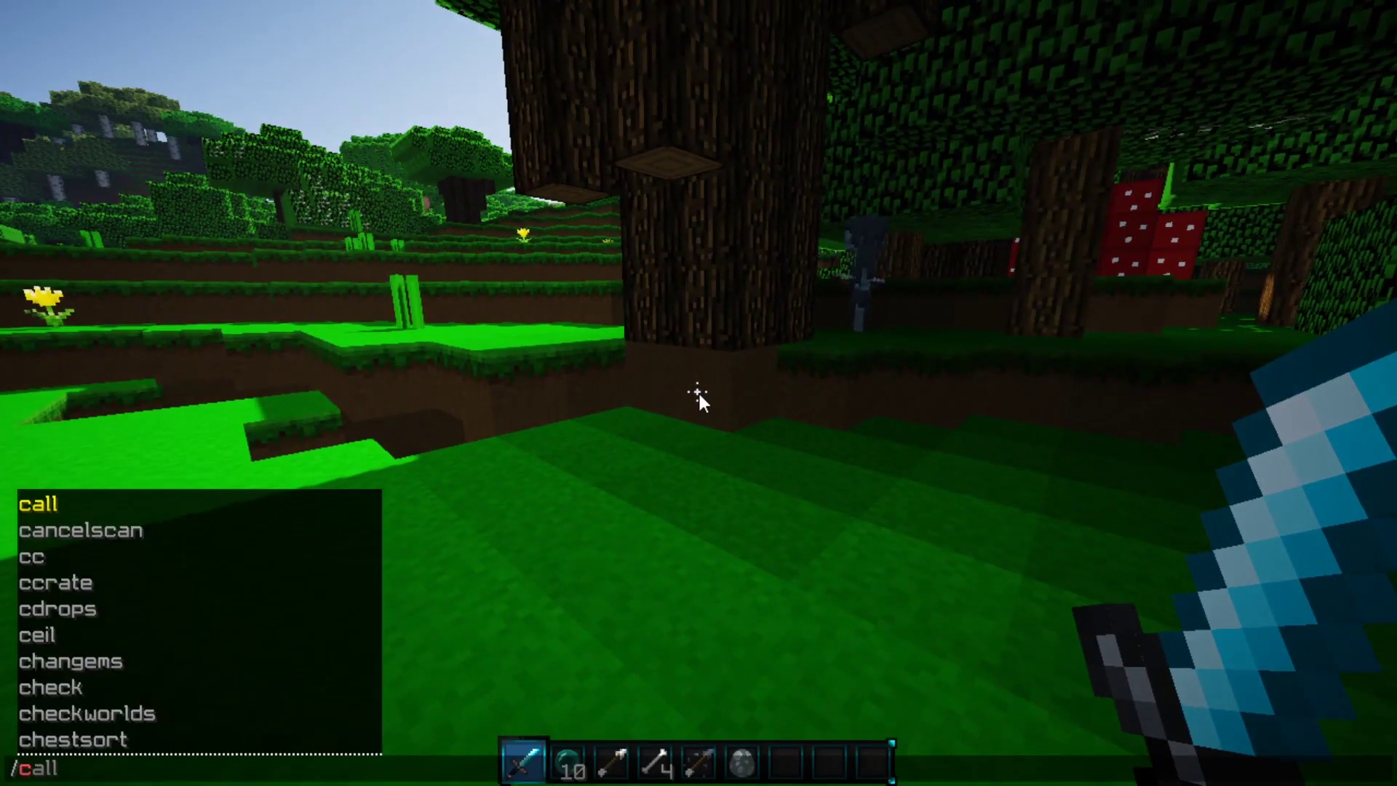
key(Return)
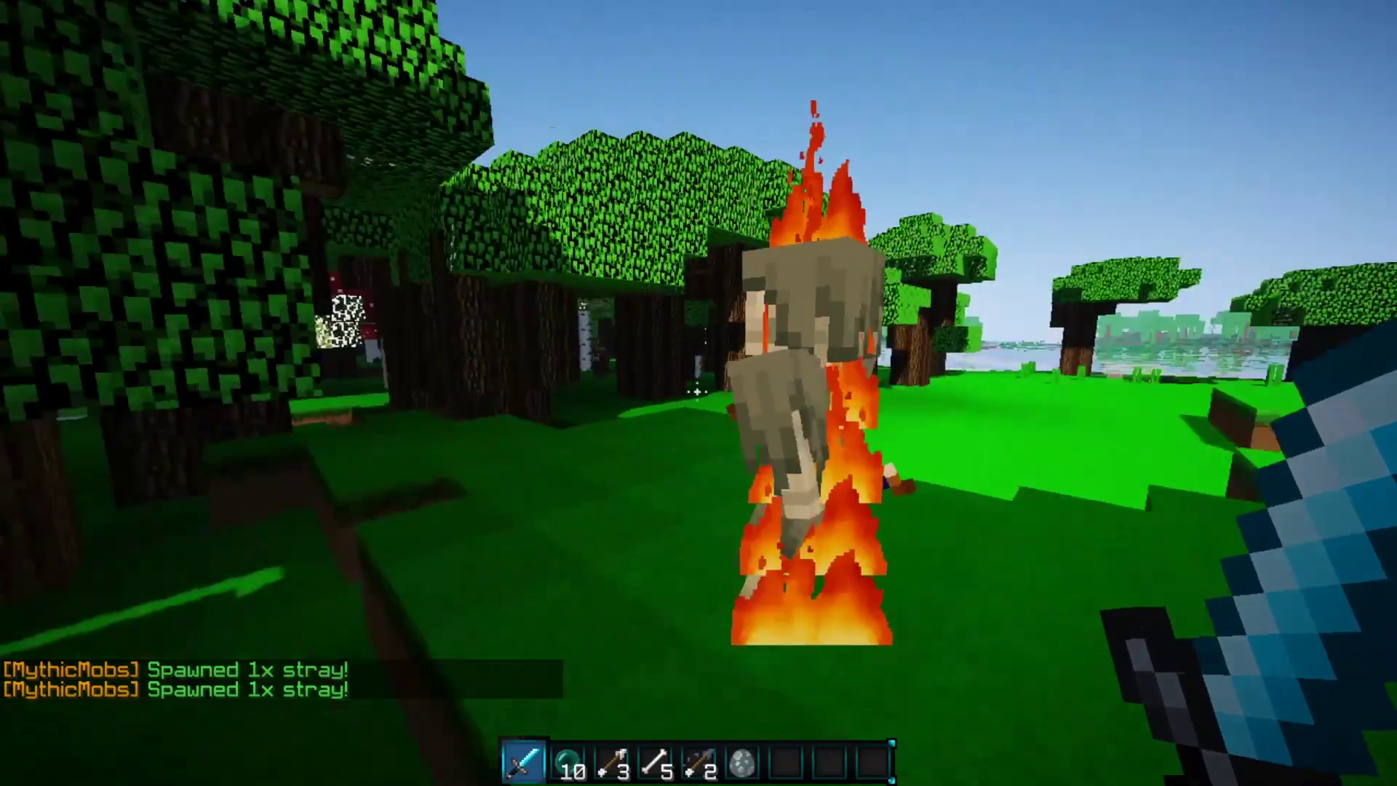
click(698, 392)
key(w)
click(698, 392)
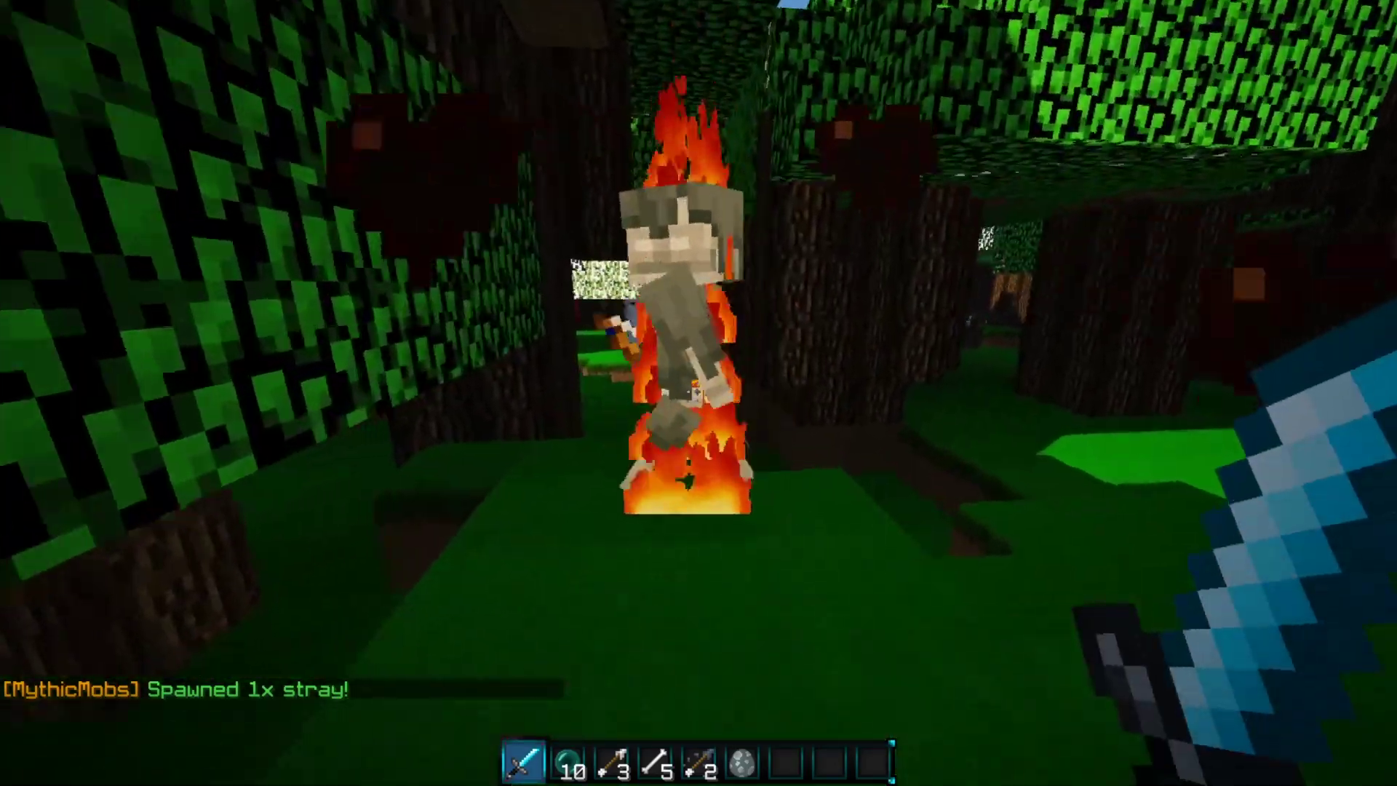
click(698, 393)
key(w)
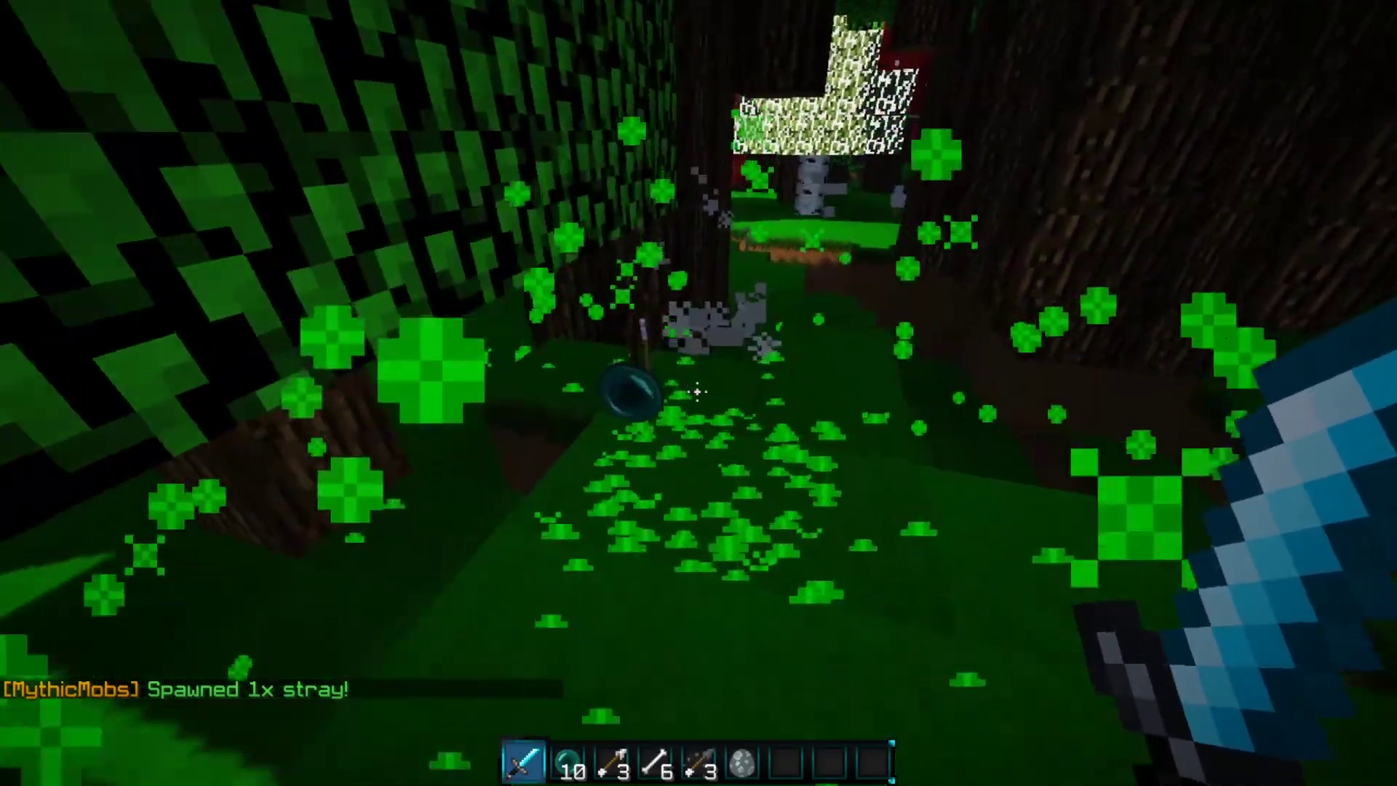
Inspect the dropped enchanted book in the inventory and remove the Stray Spawn Egg from the hotbar.
key(e)
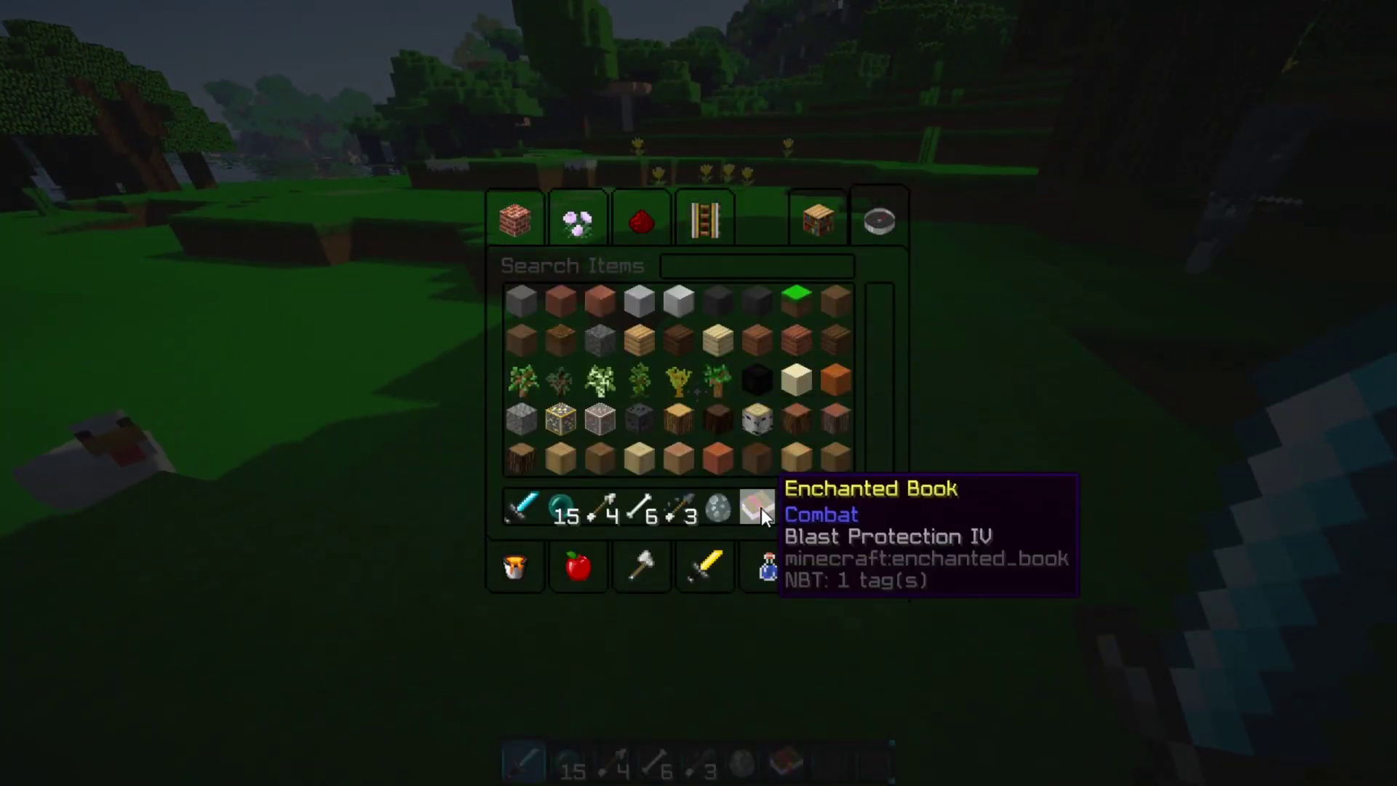
click(718, 507)
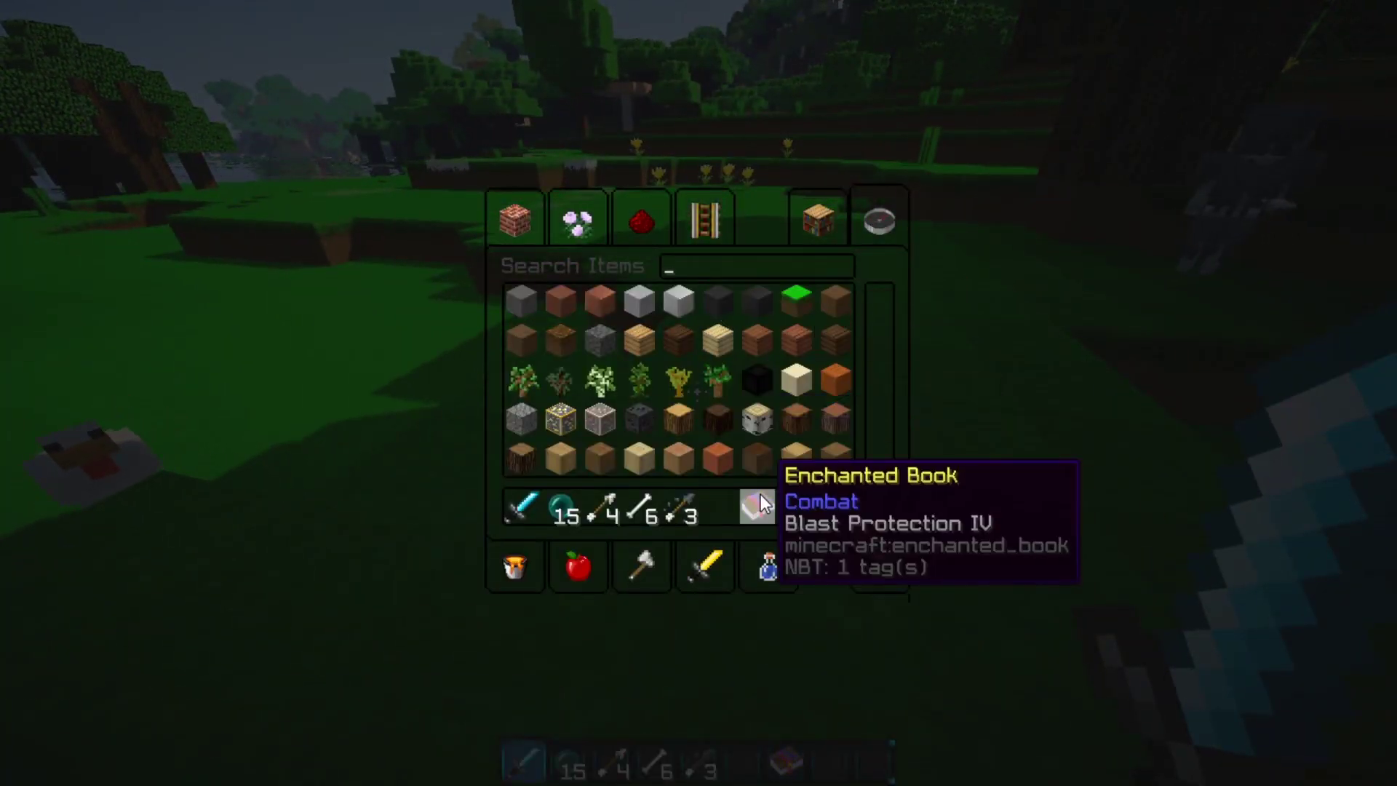
key(e)
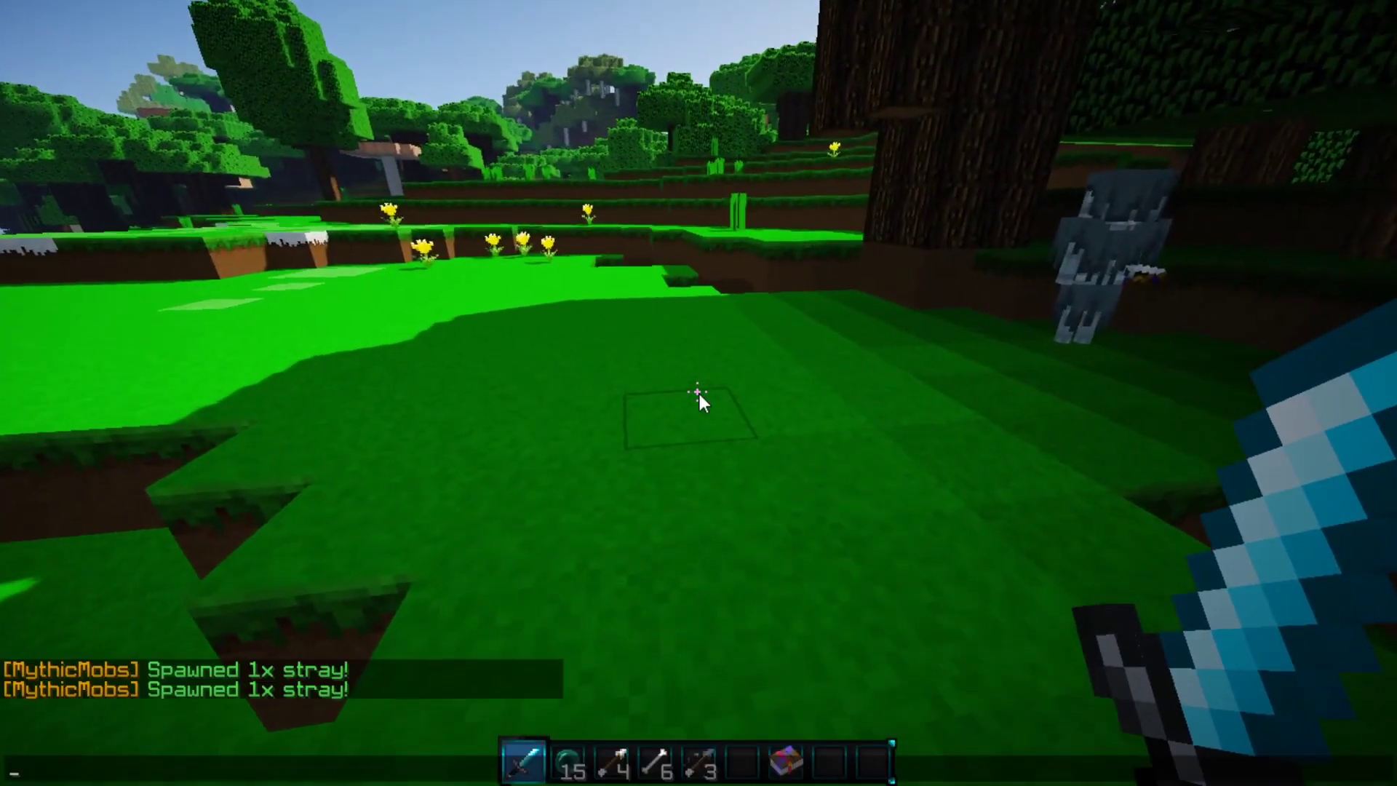
Repeat the last spawn command for one stray and kill it with the sword.
key(Up)
key(Return)
click(697, 392)
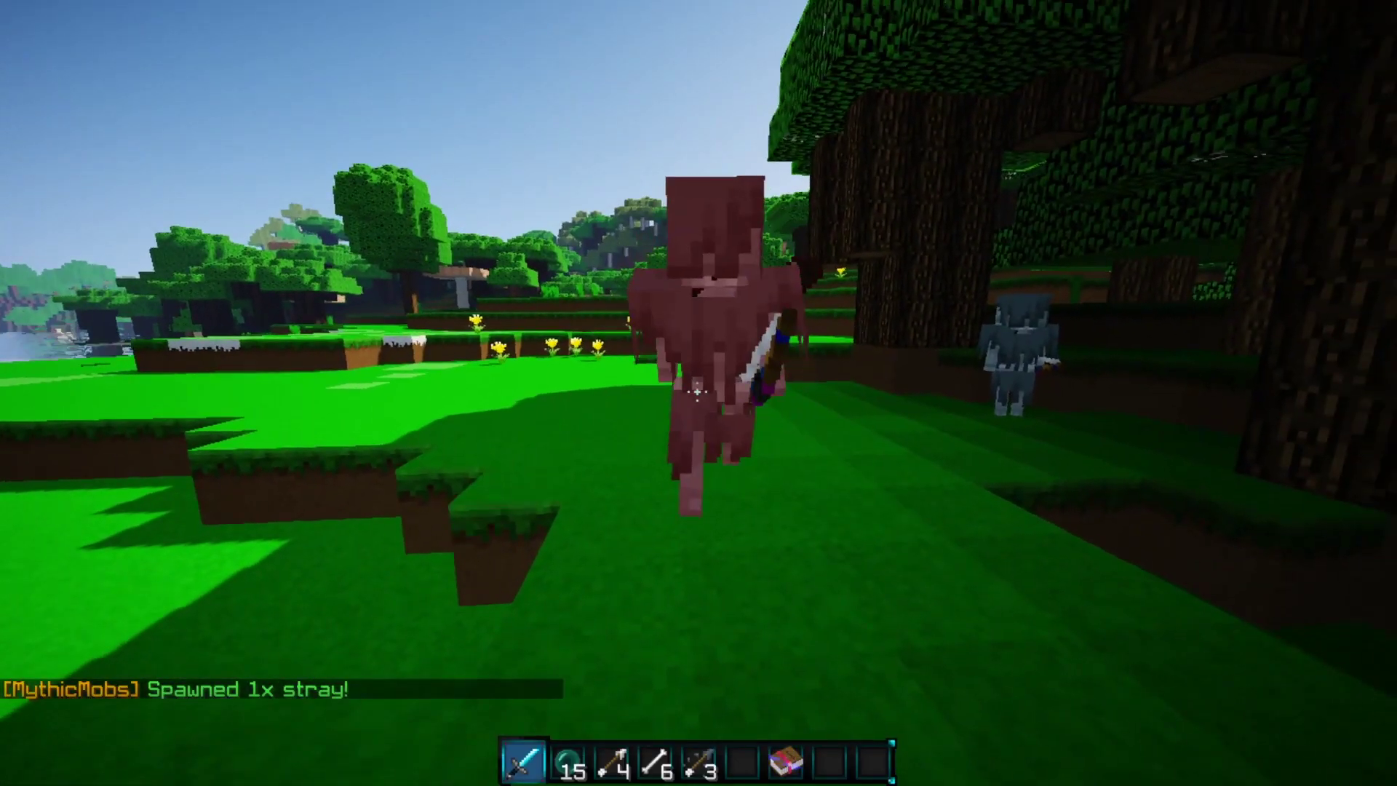
click(697, 392)
click(700, 394)
click(698, 392)
click(698, 393)
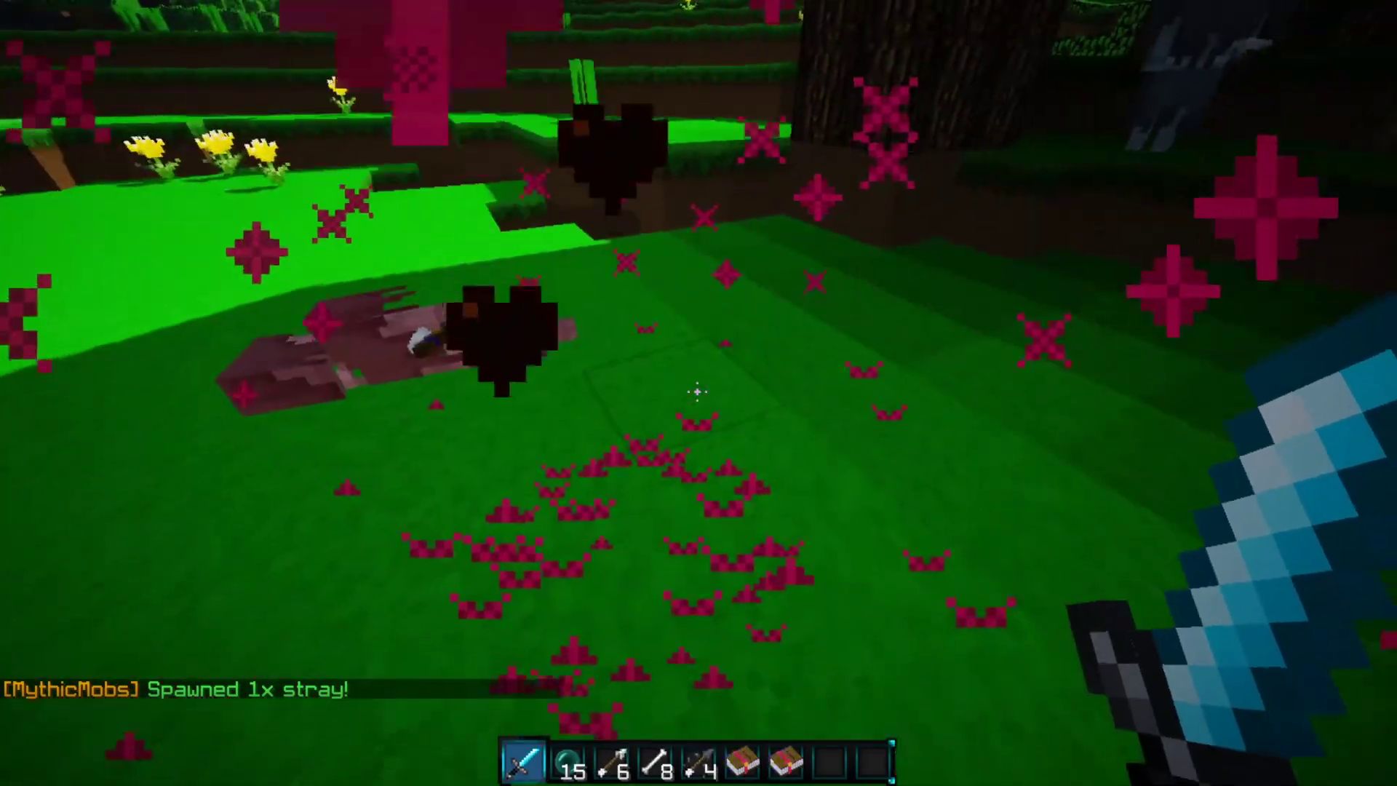
Inspect the collected drops, then clear the enchanted books and the other dropped items from the hotbar.
key(e)
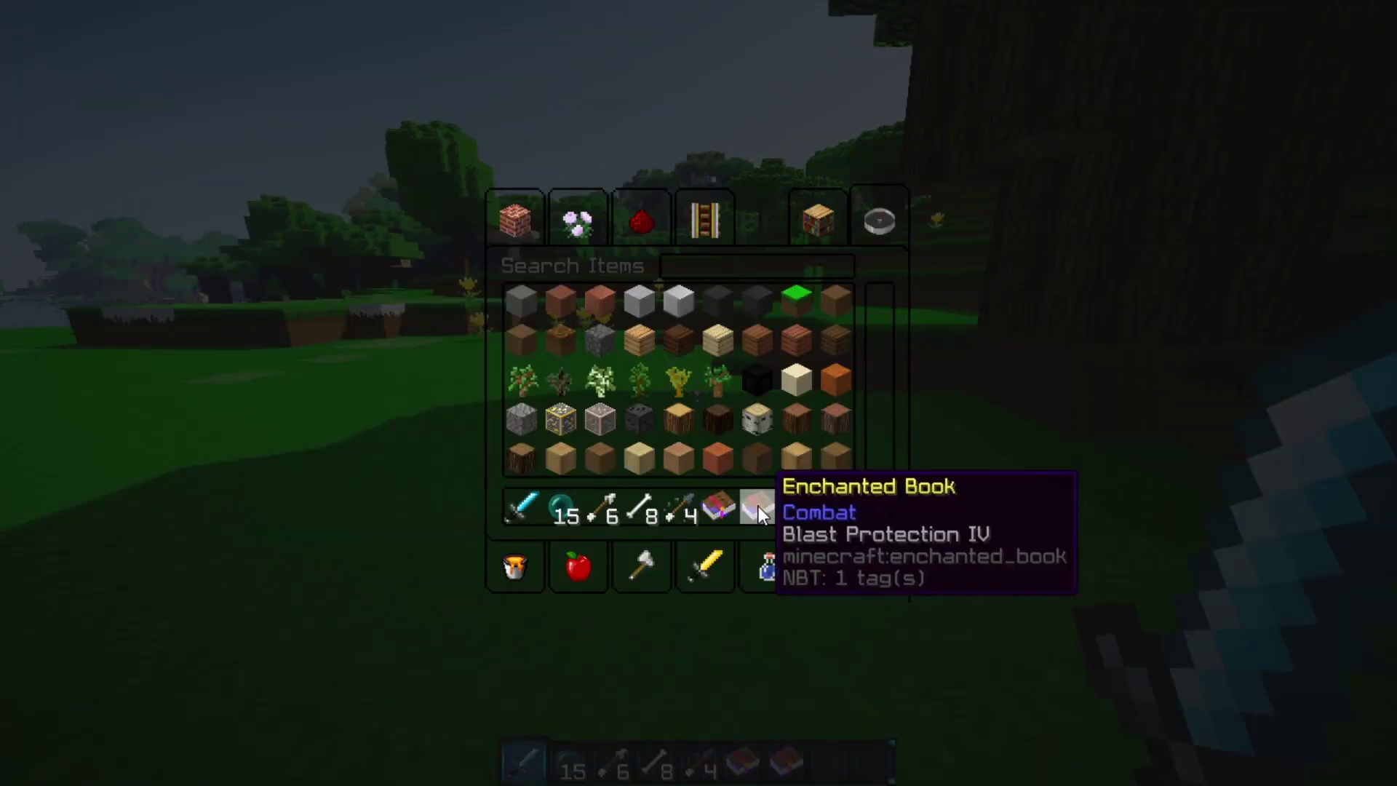
click(758, 507)
click(759, 457)
shift+click(716, 512)
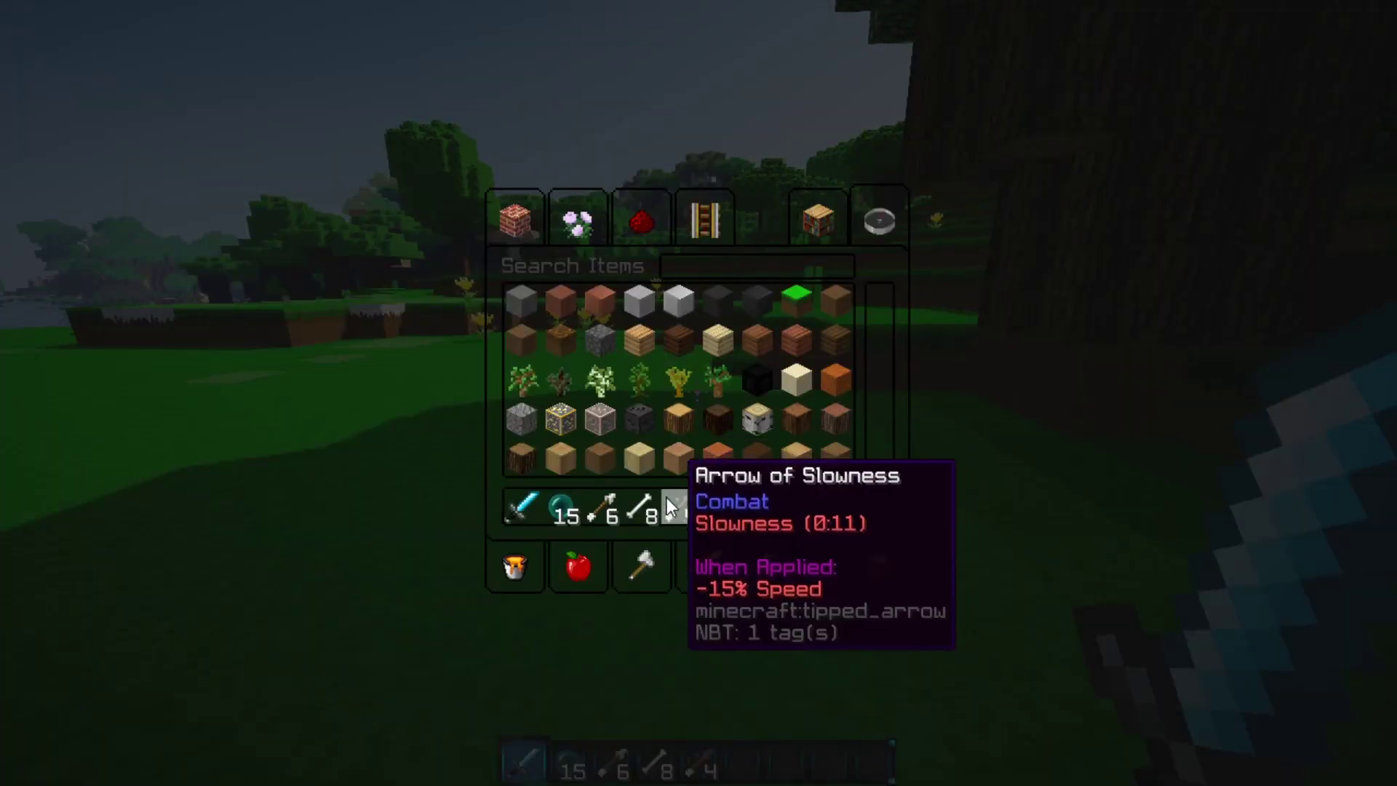
shift+click(669, 499)
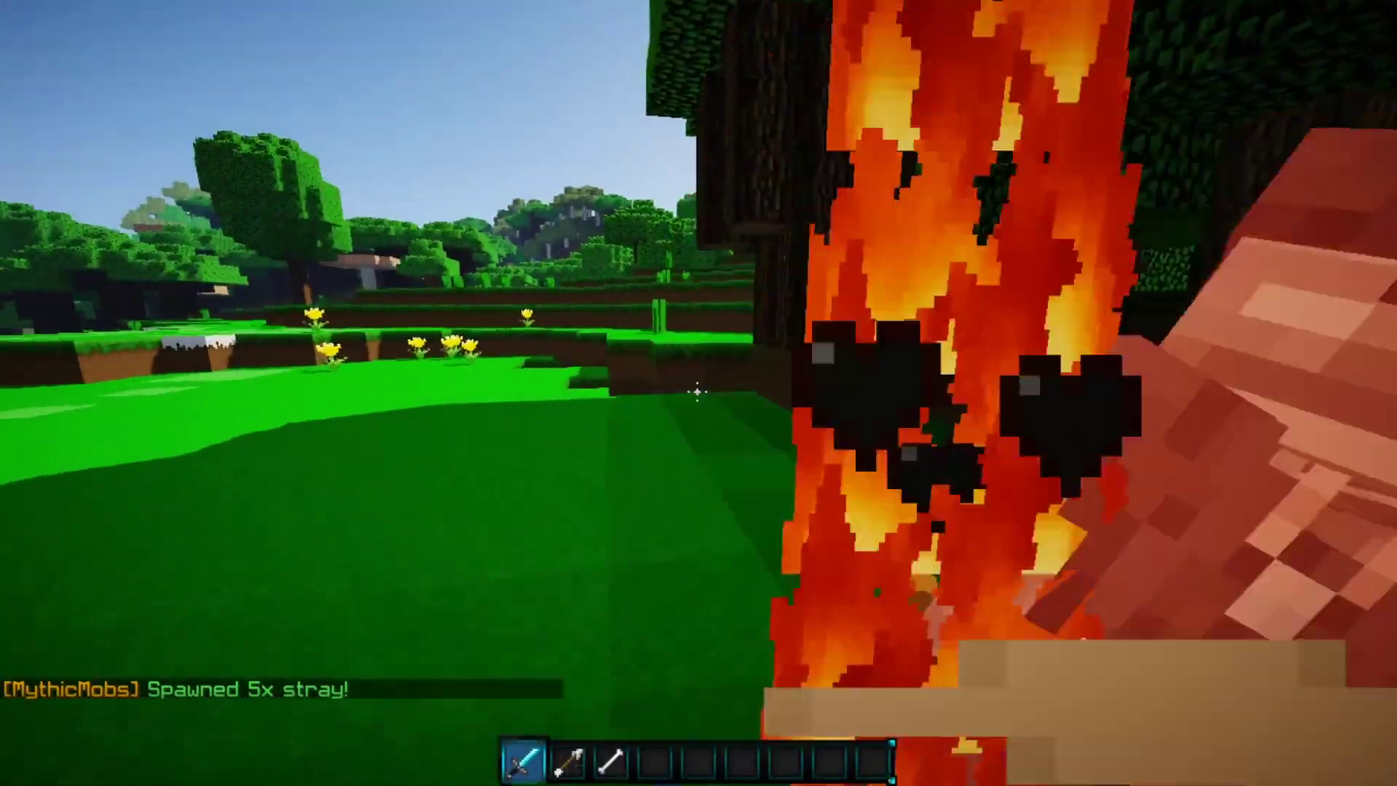
Kill strays from the newly spawned group of 5 and check the collected drops in the inventory.
key(w)
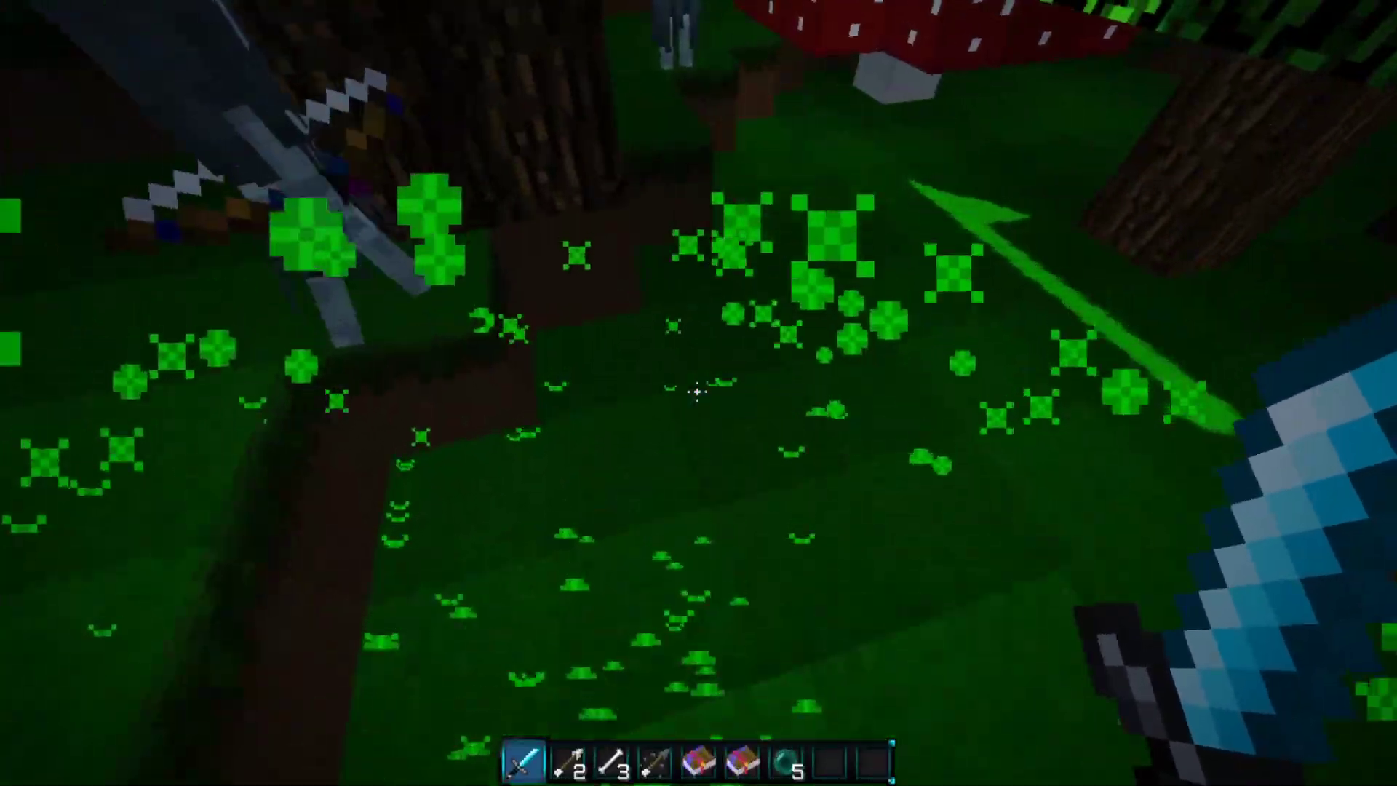
key(e)
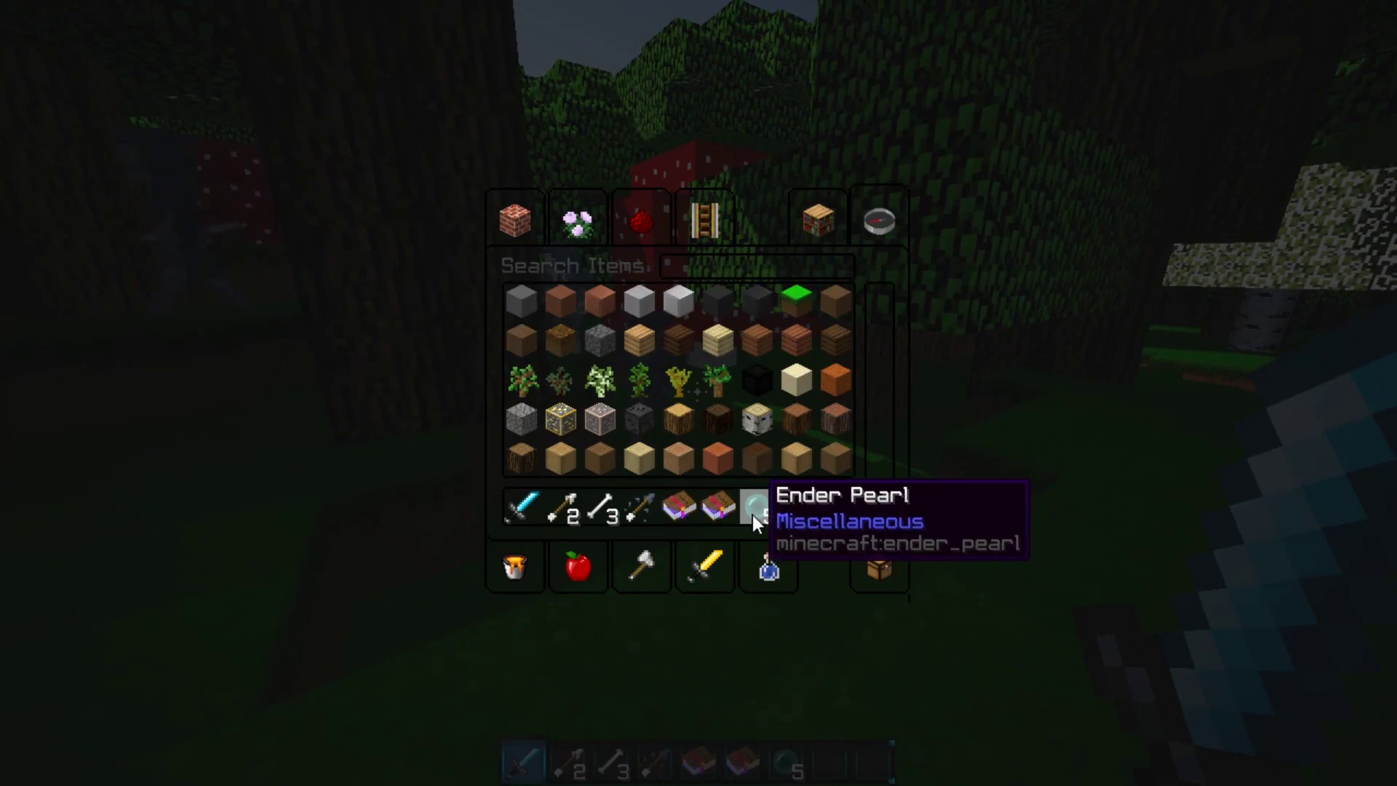
key(e)
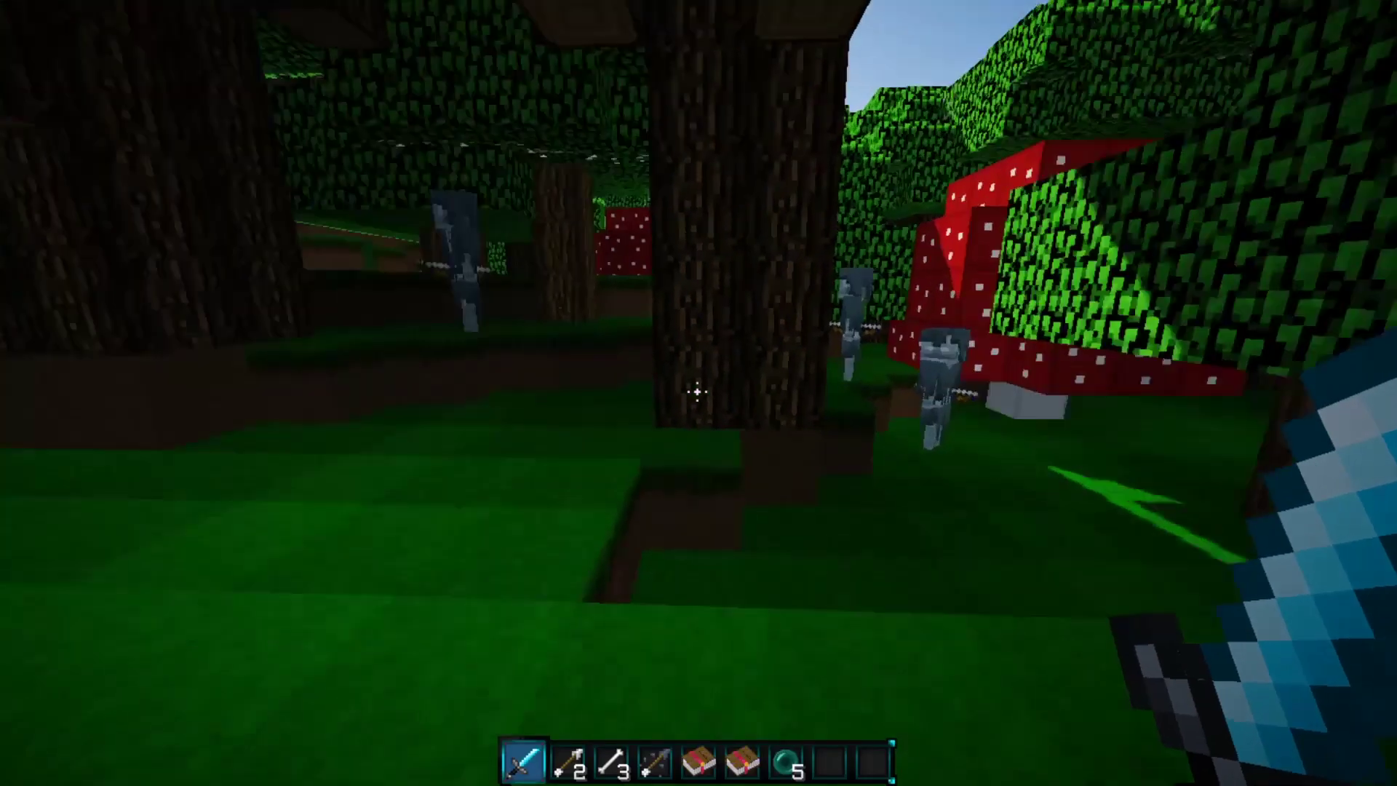
Kill another stray near the trees and inspect the newly dropped enchanted books in the inventory.
key(w)
click(697, 391)
click(697, 391)
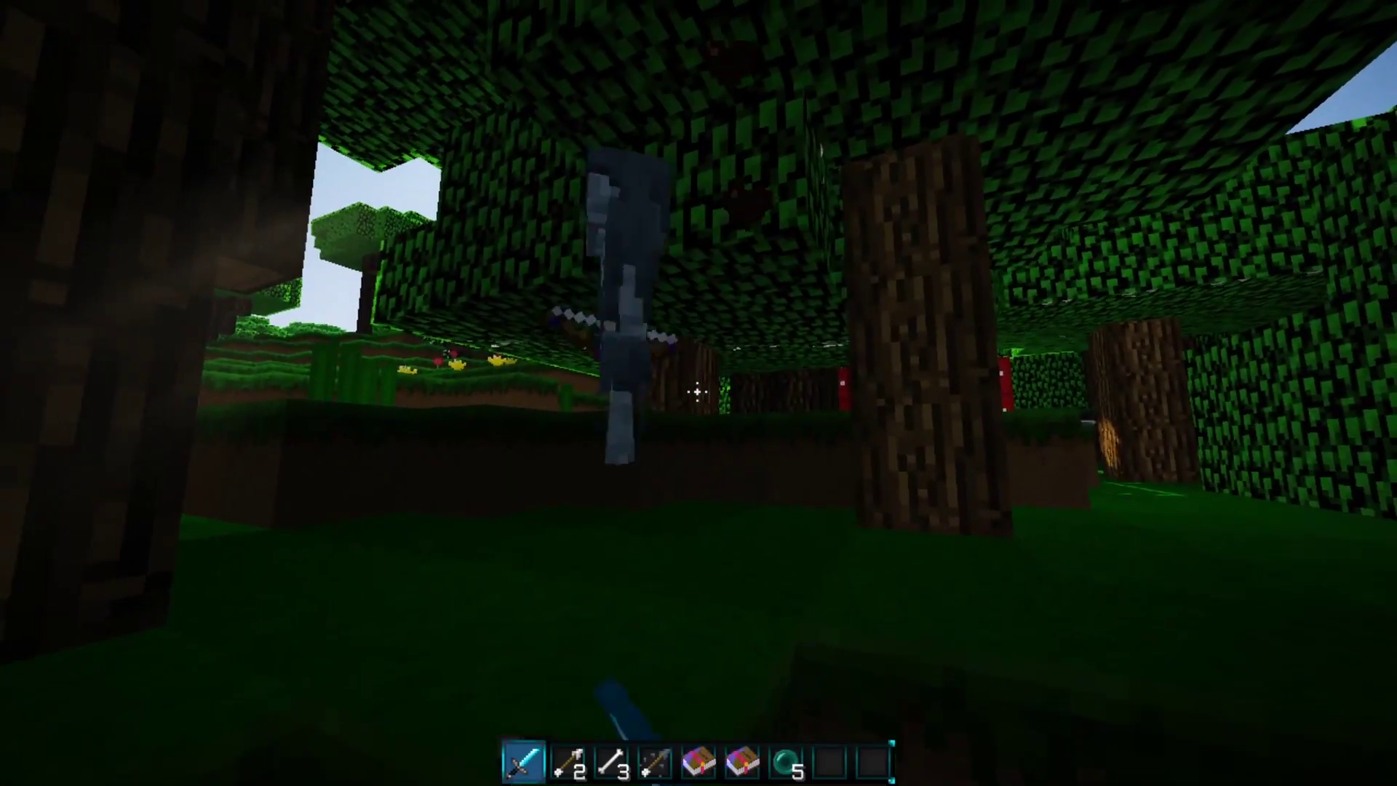
click(697, 392)
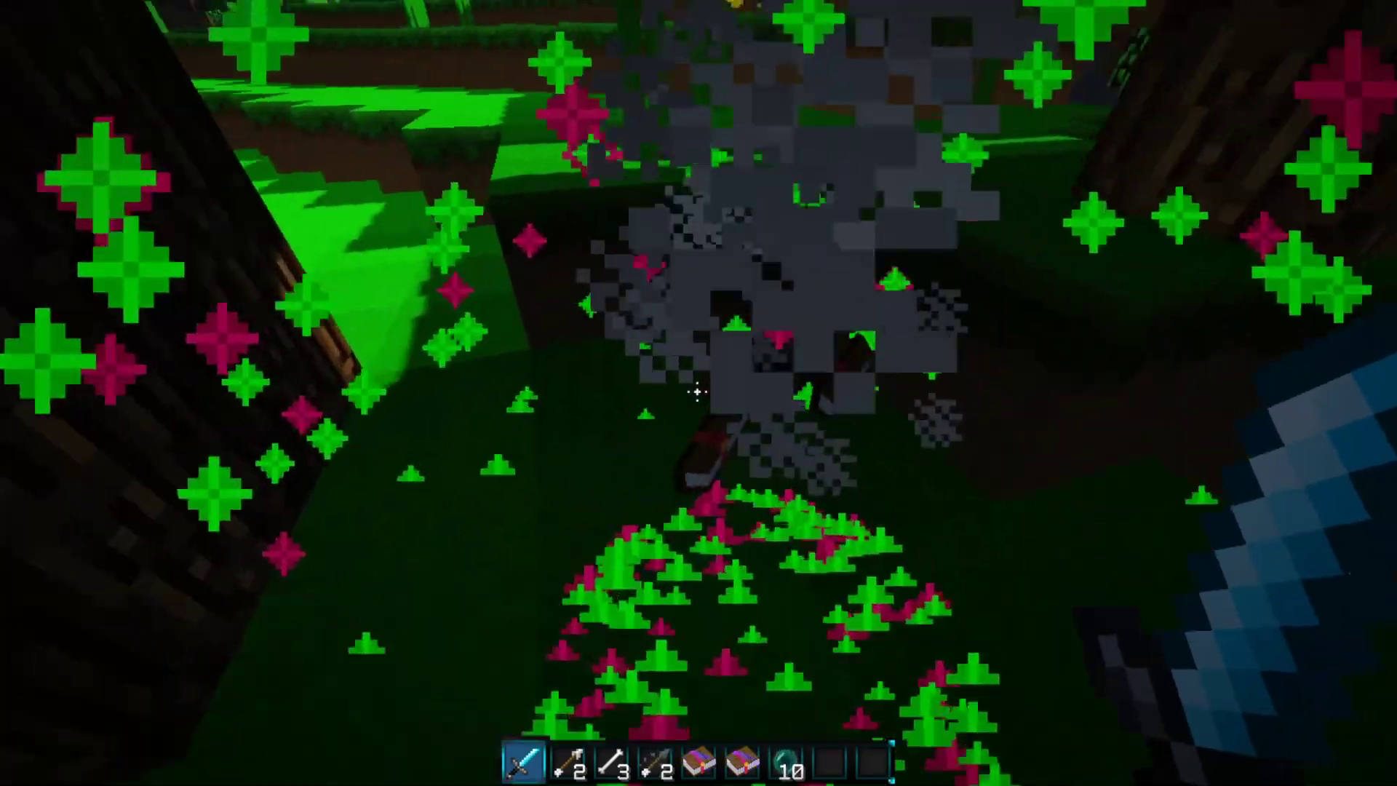
key(e)
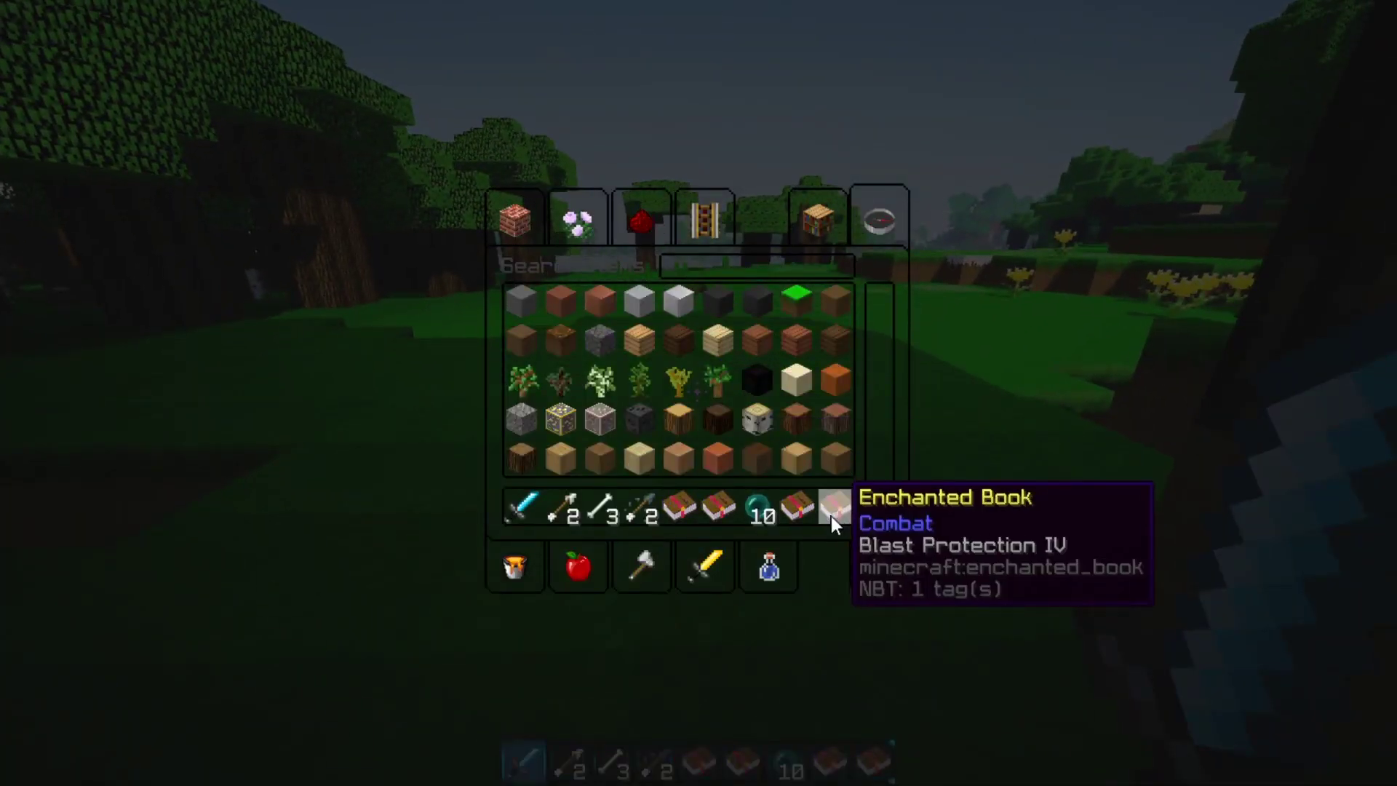
key(e)
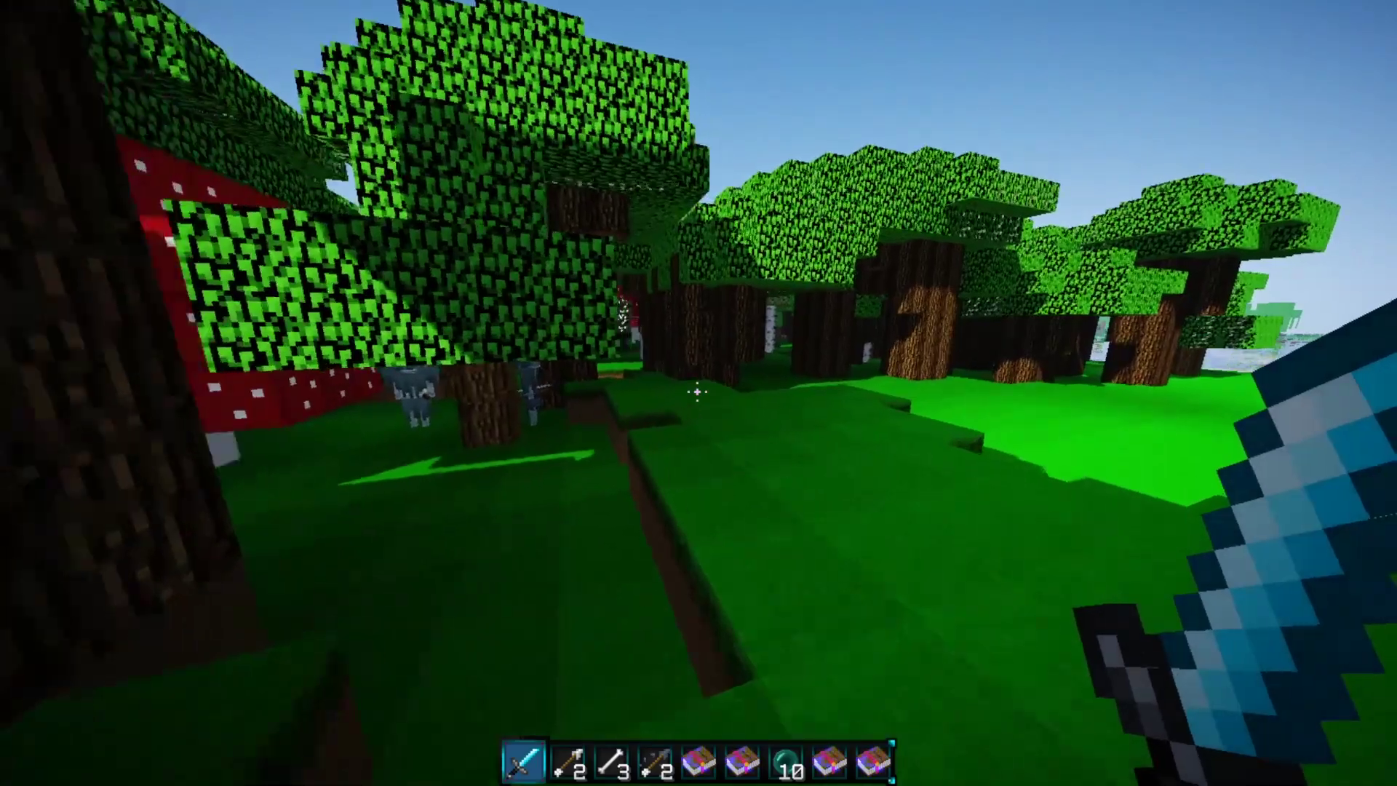
Change the camera to the third-person front view and walk forward across the grass.
key(F5)
key(F5)
key(w)
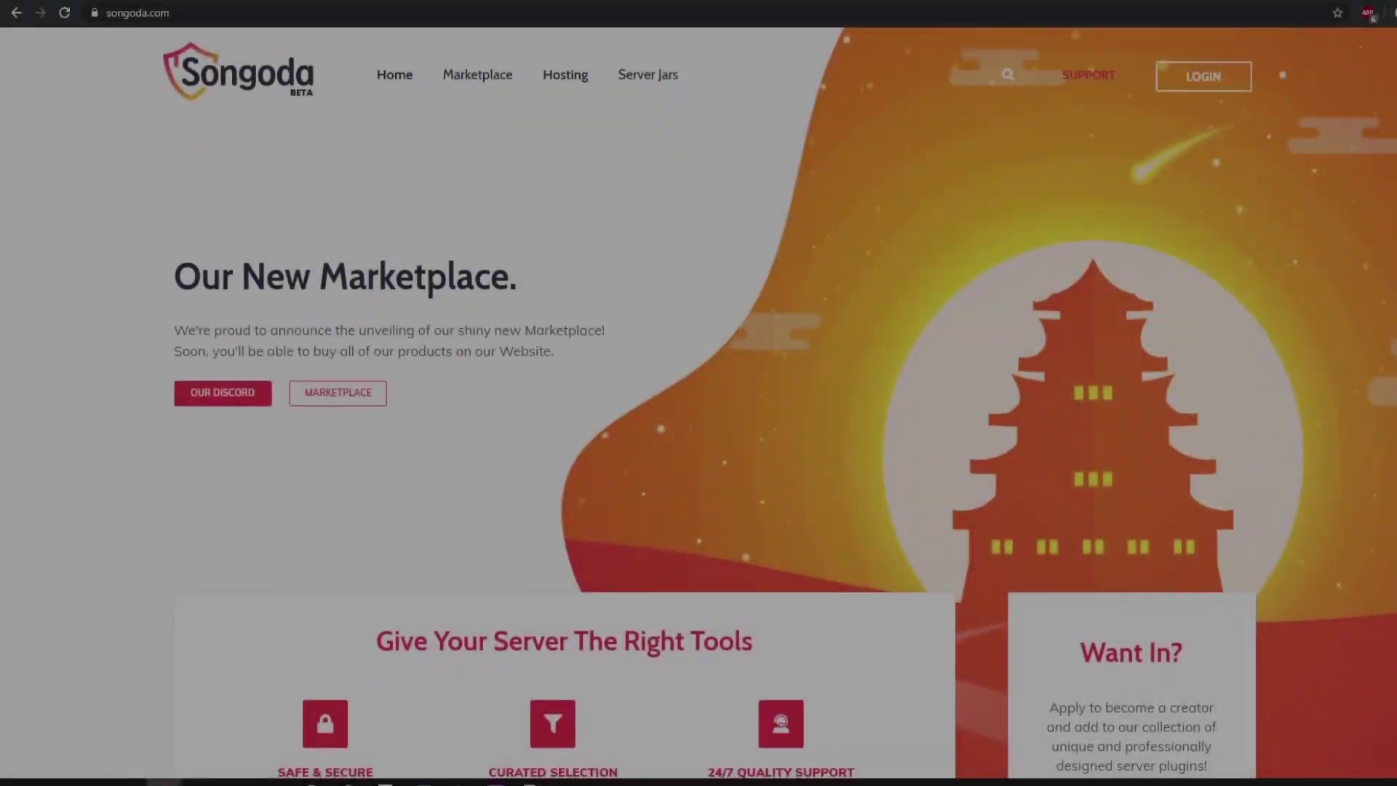
Switch to songoda.com in the browser and look through the marketplace's trending, top rated and recently updated plugins.
scroll(699, 393, down, 2)
scroll(699, 393, down, 4)
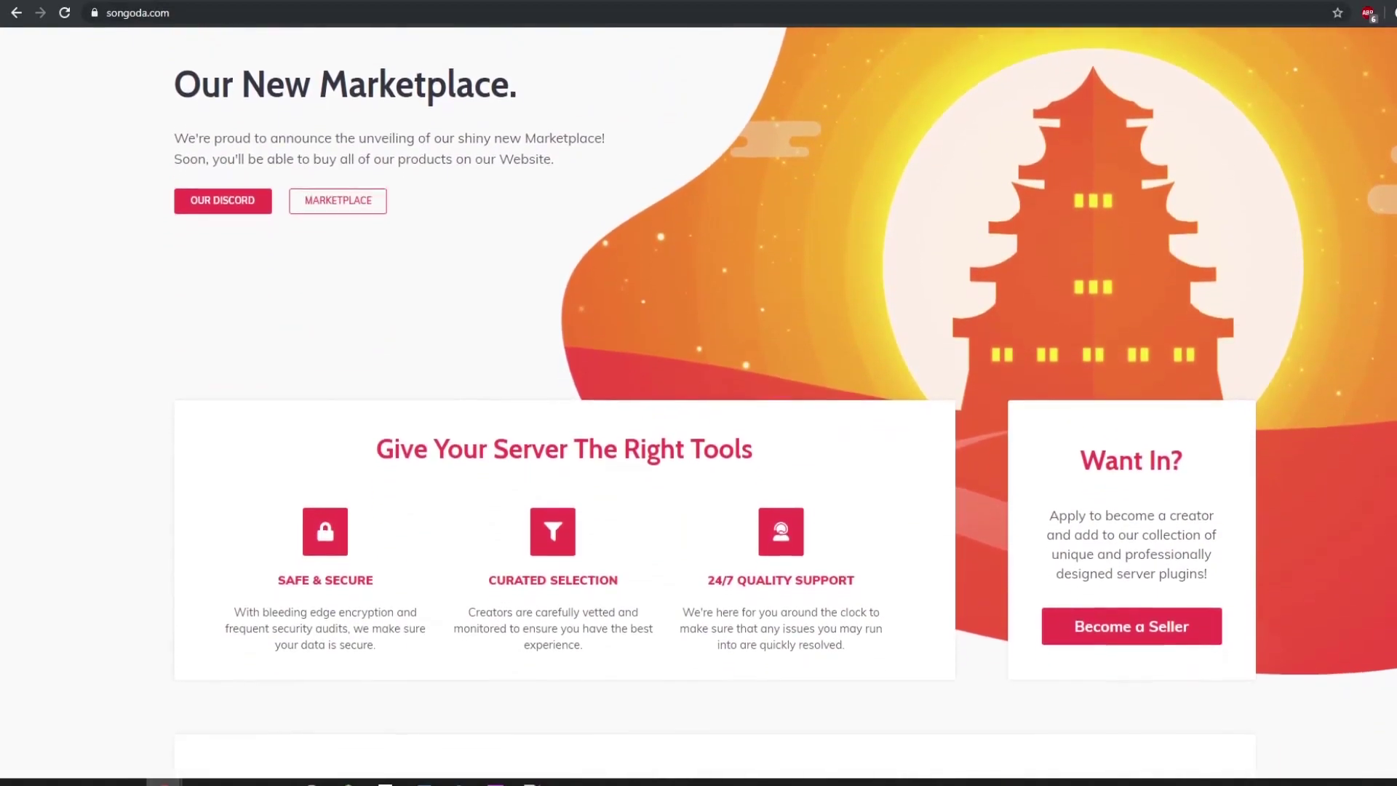
scroll(699, 393, down, 3)
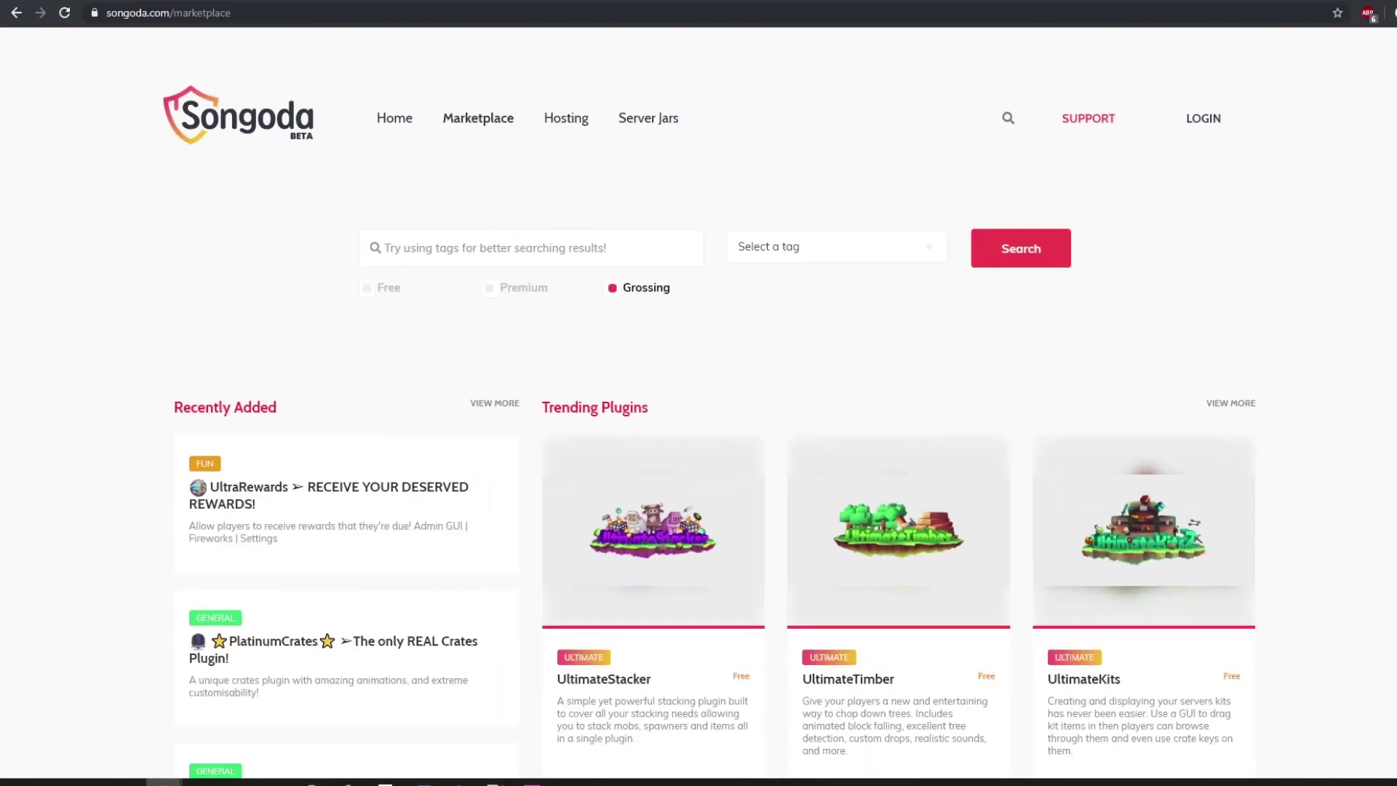
scroll(699, 392, down, 4)
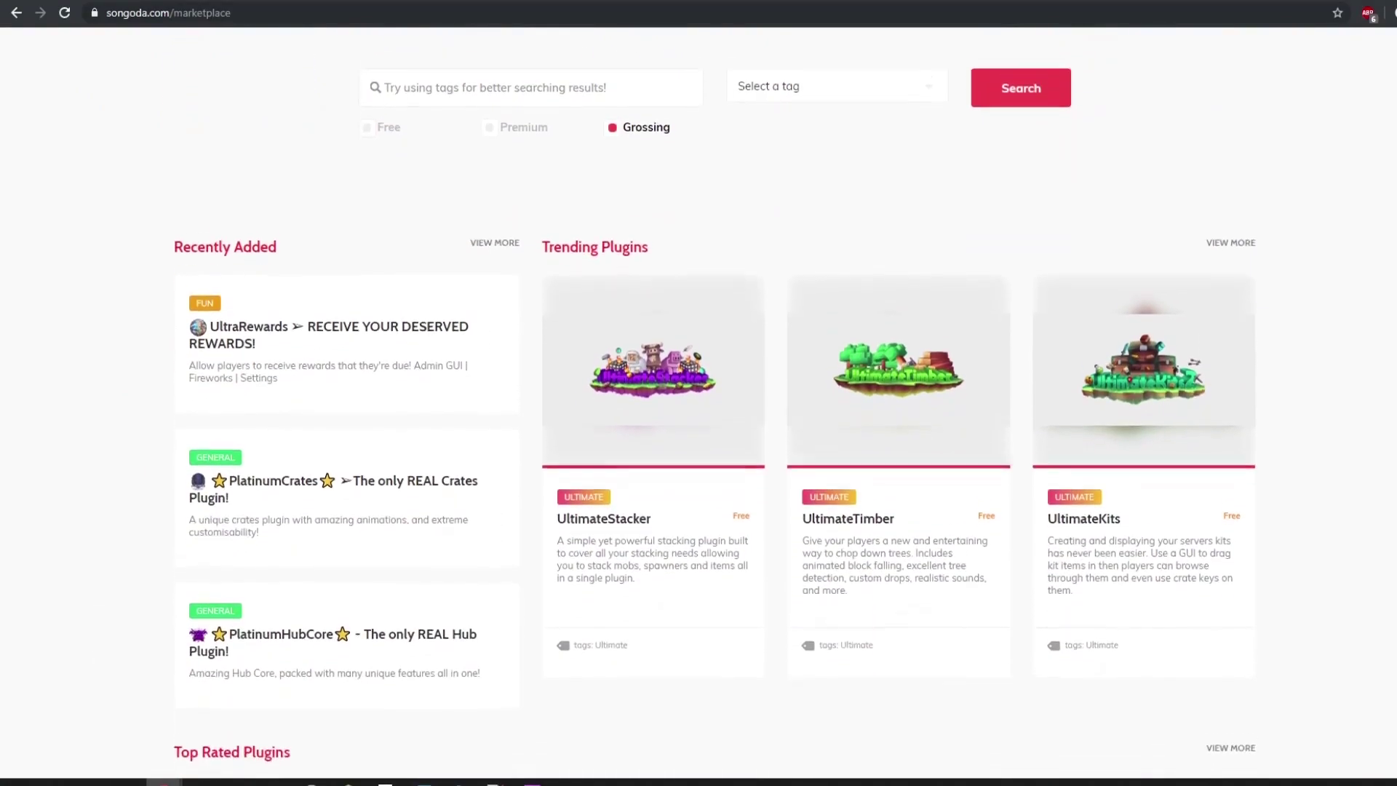
scroll(699, 394, down, 5)
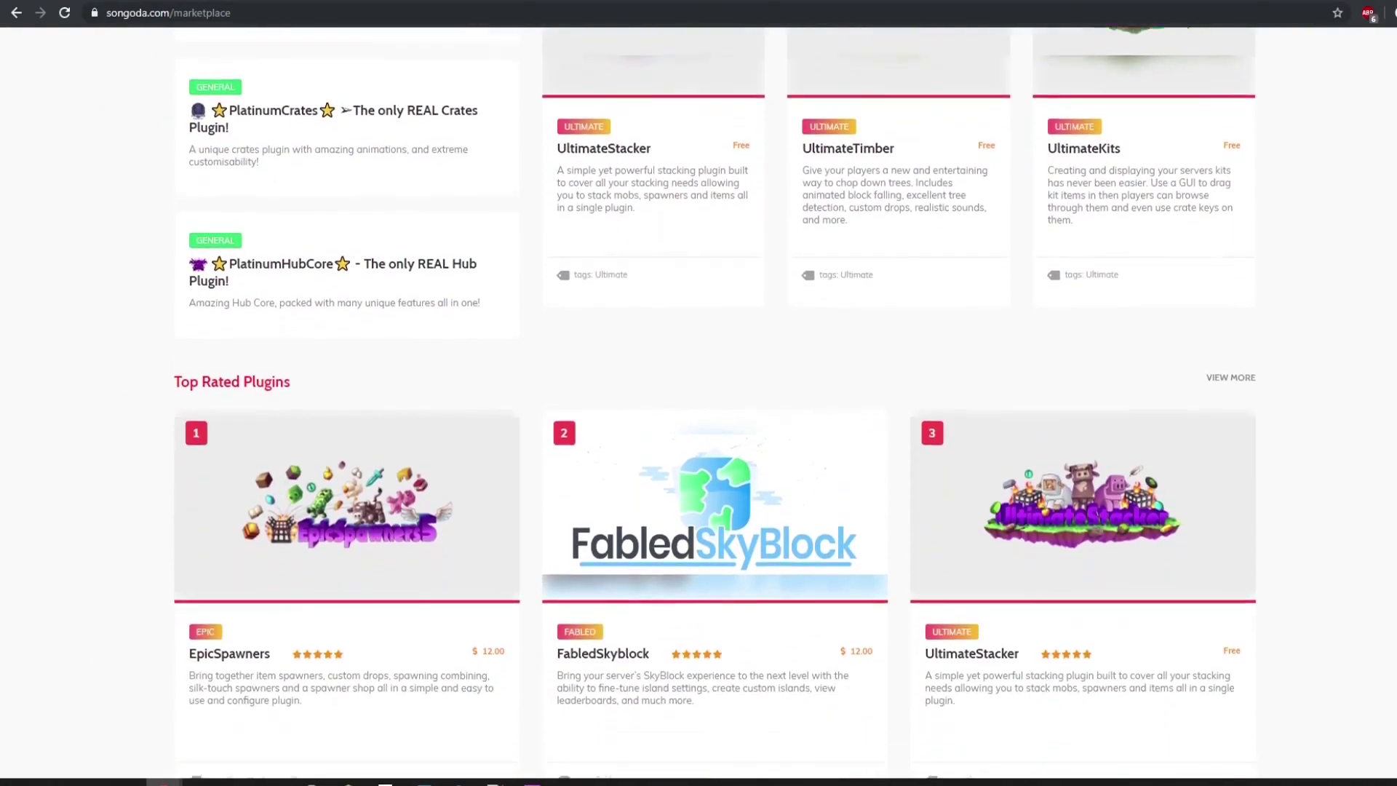
scroll(700, 393, down, 5)
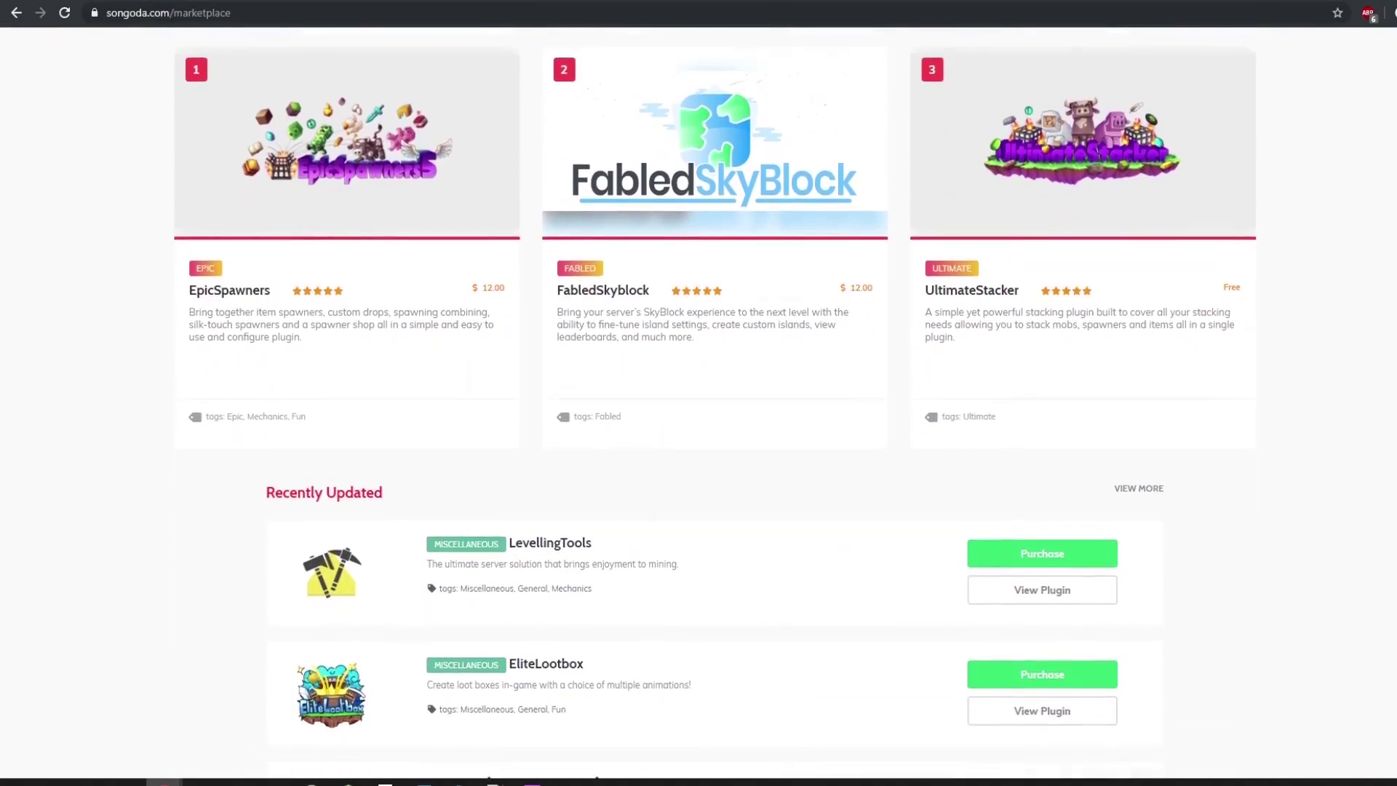
scroll(698, 393, down, 3)
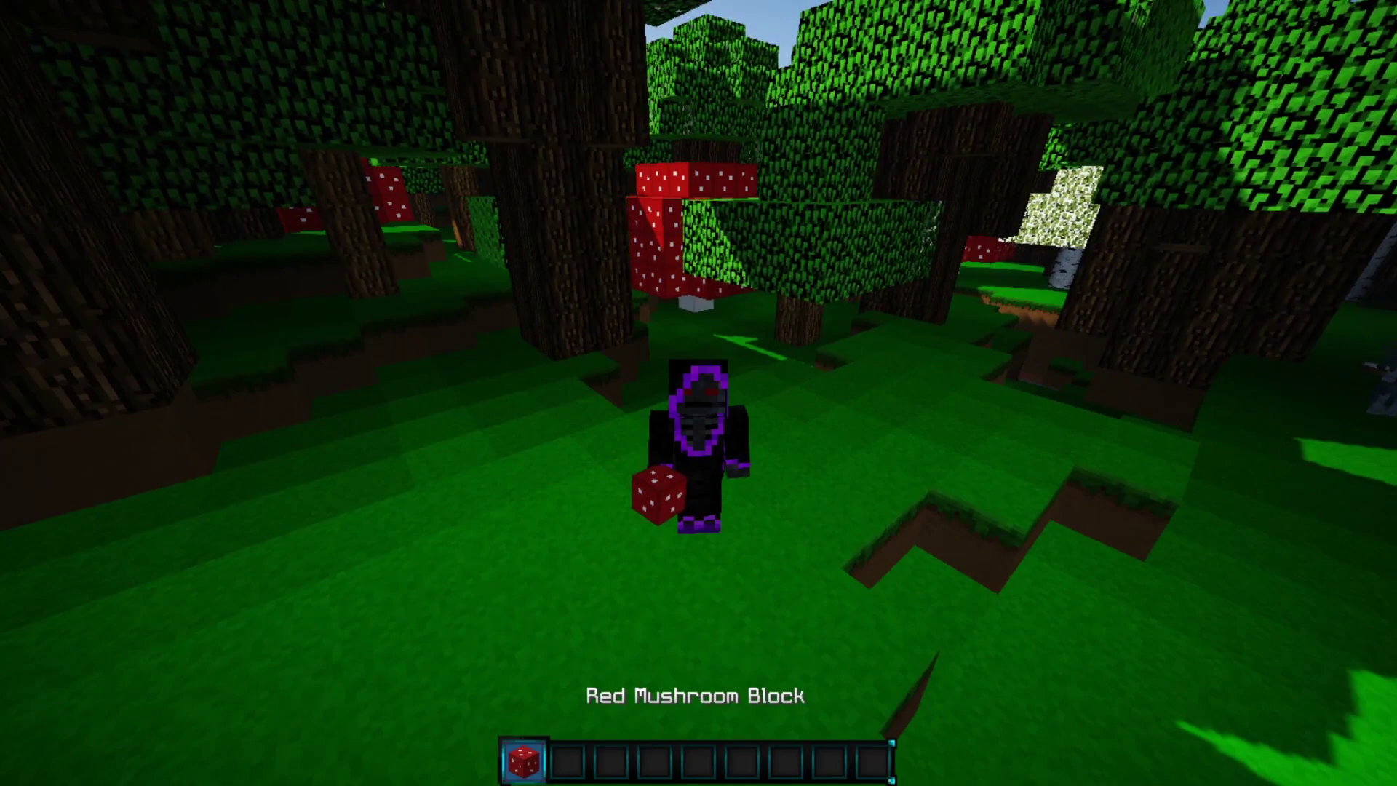
Open the CustomDrops menu in Minecraft with /cdrops and add the Red Mushroom Block to the block selection.
text(/cdrops)
key(Return)
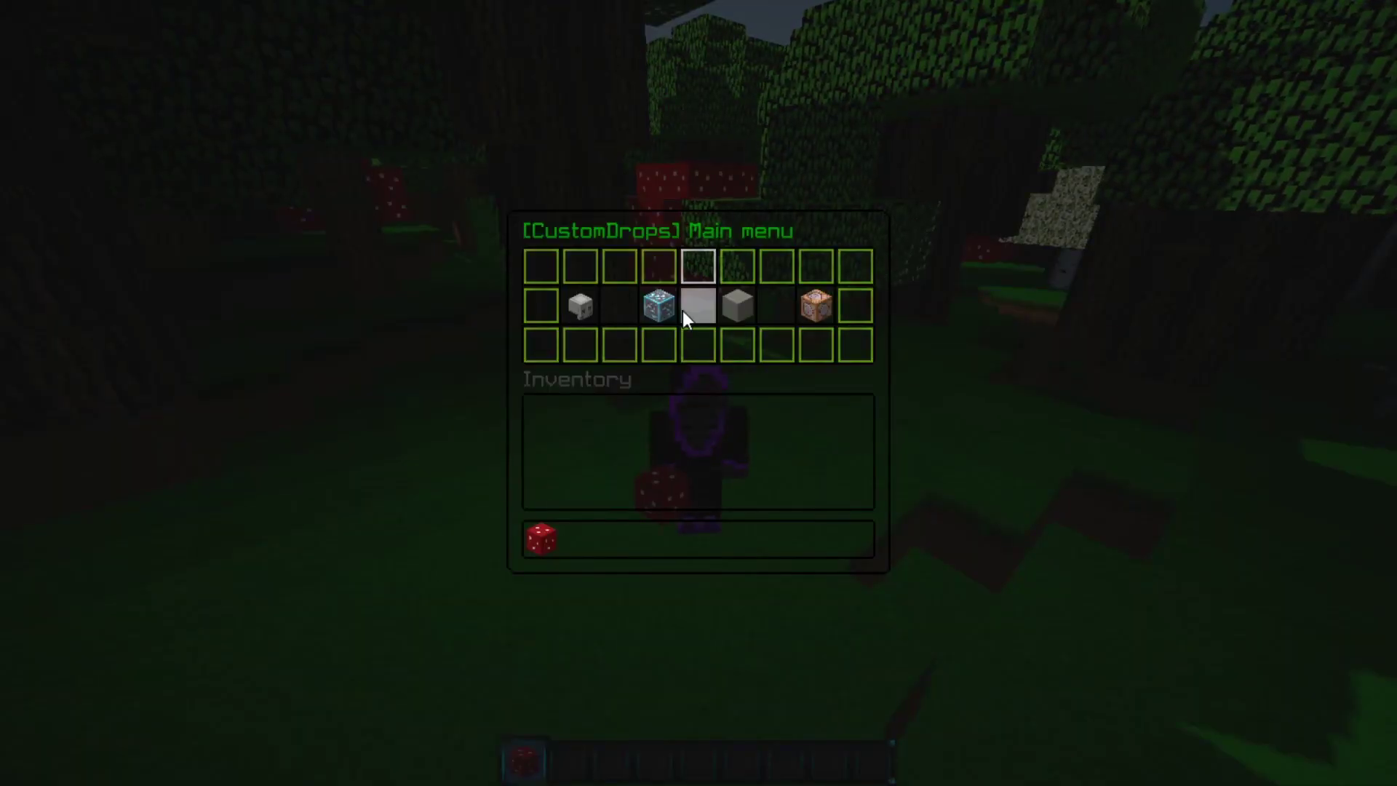
click(658, 307)
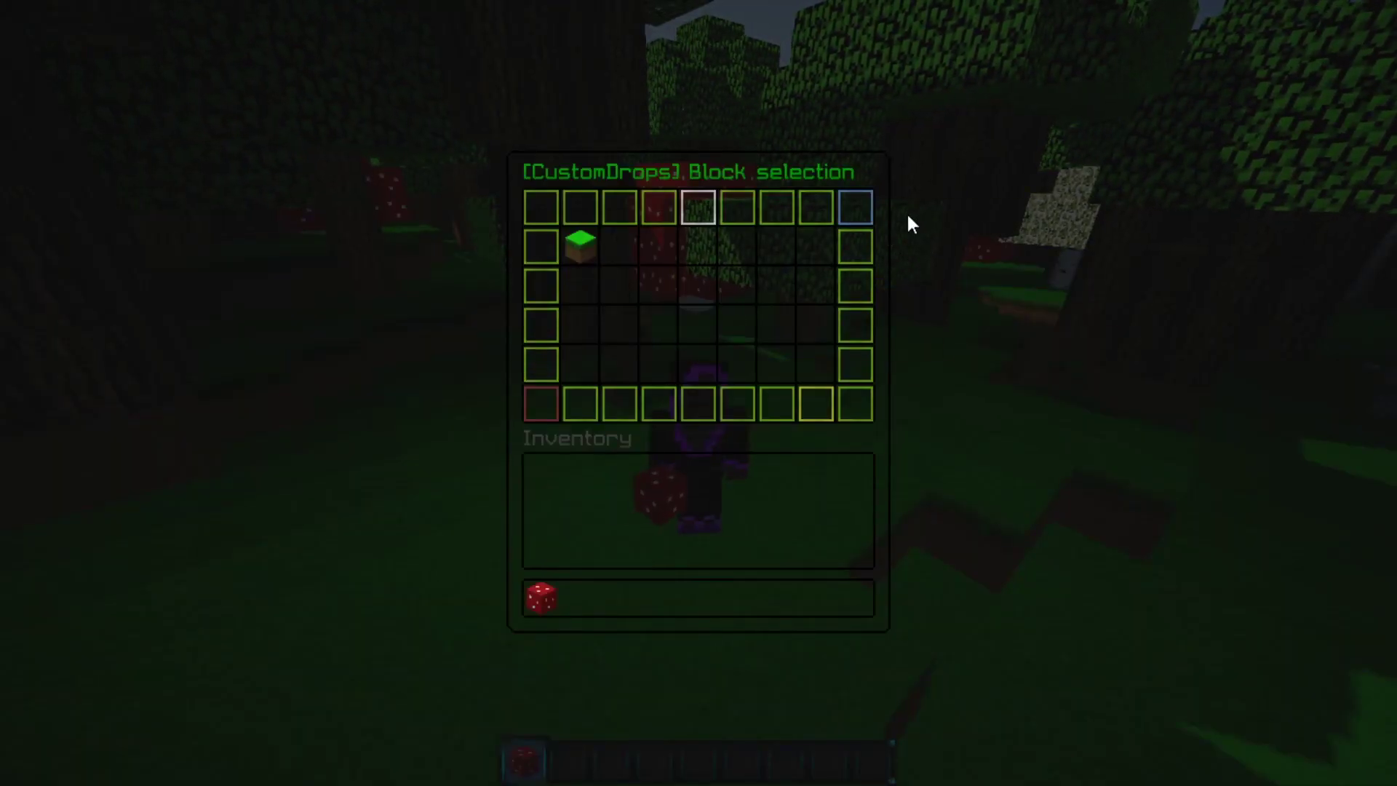
click(864, 202)
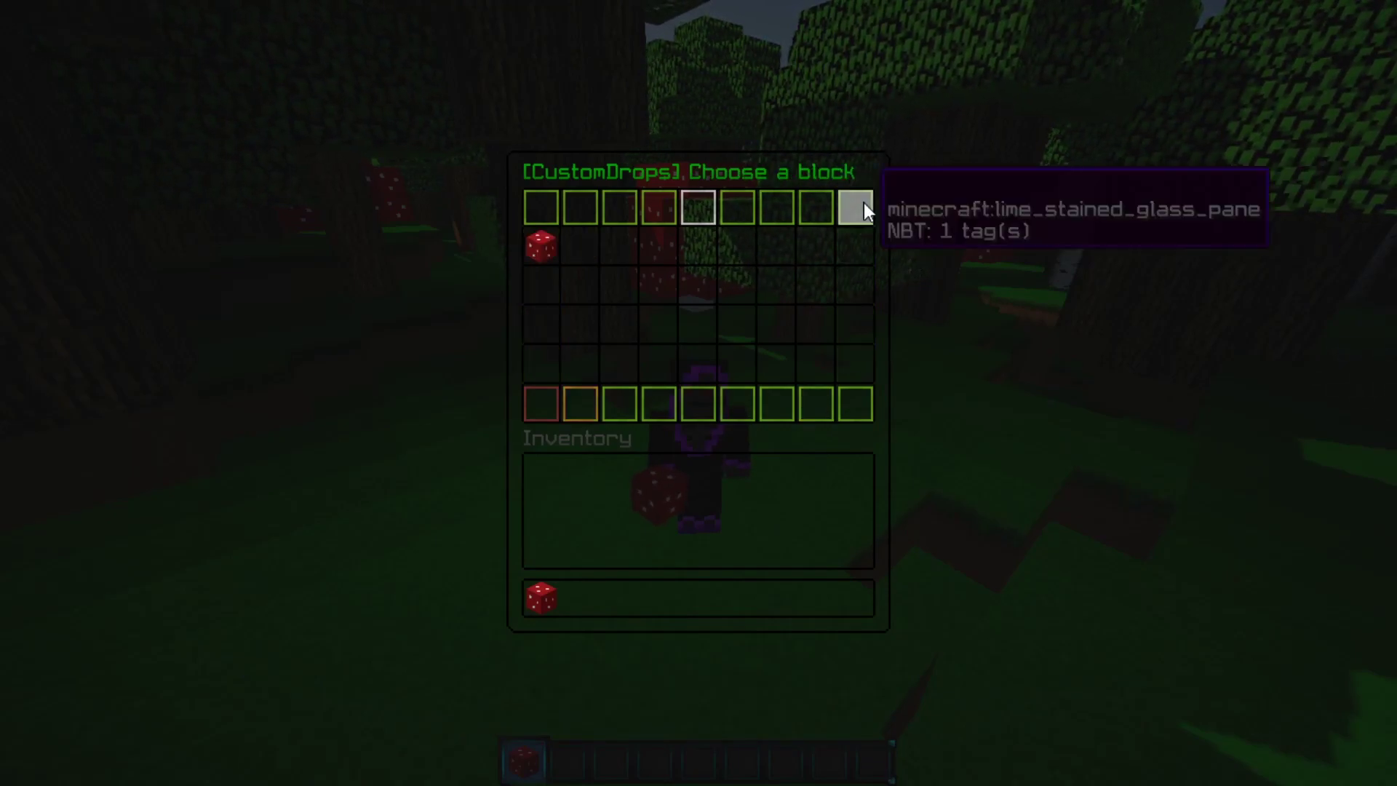
click(534, 614)
click(549, 259)
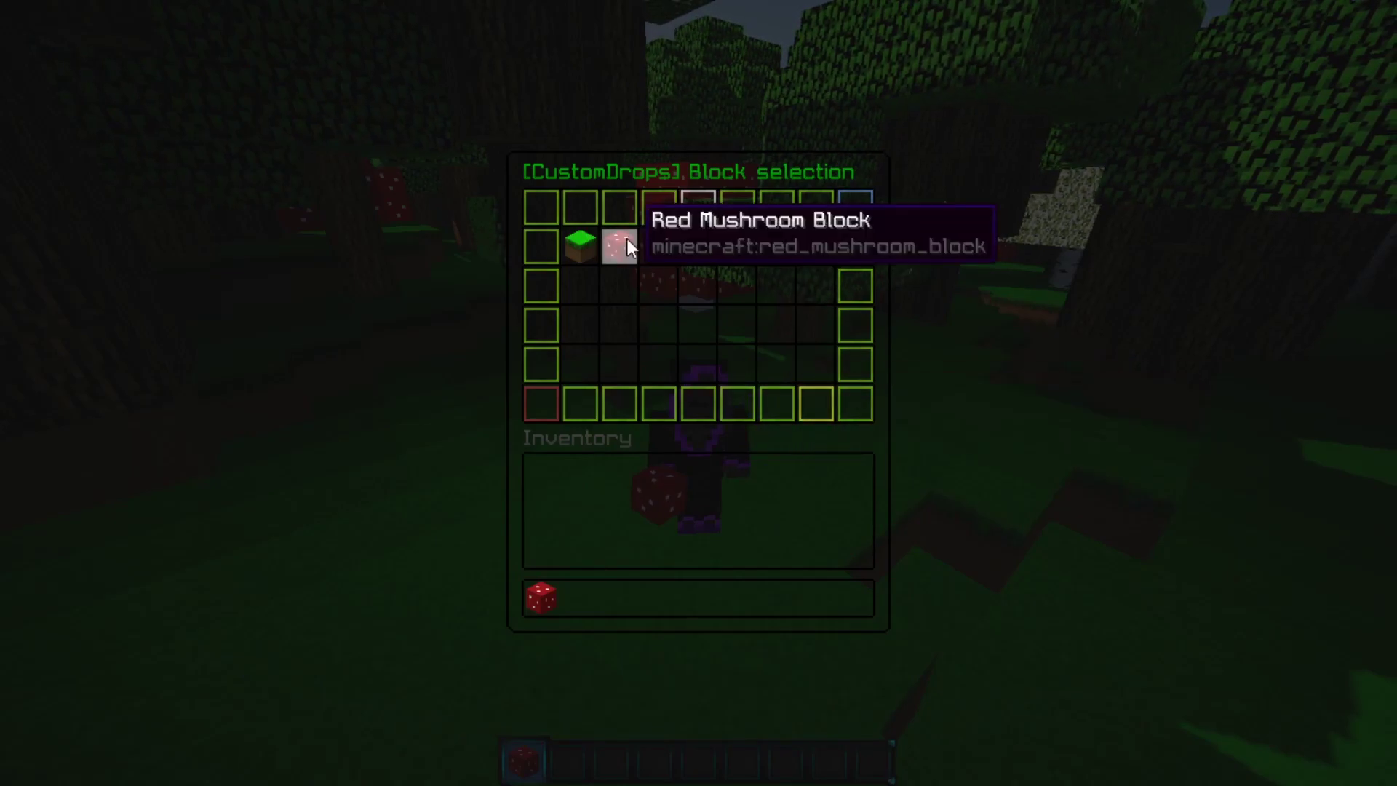
Open the Red Mushroom Block's settings, review its vanilla drops and custom drops, and close the plugin menu.
click(627, 242)
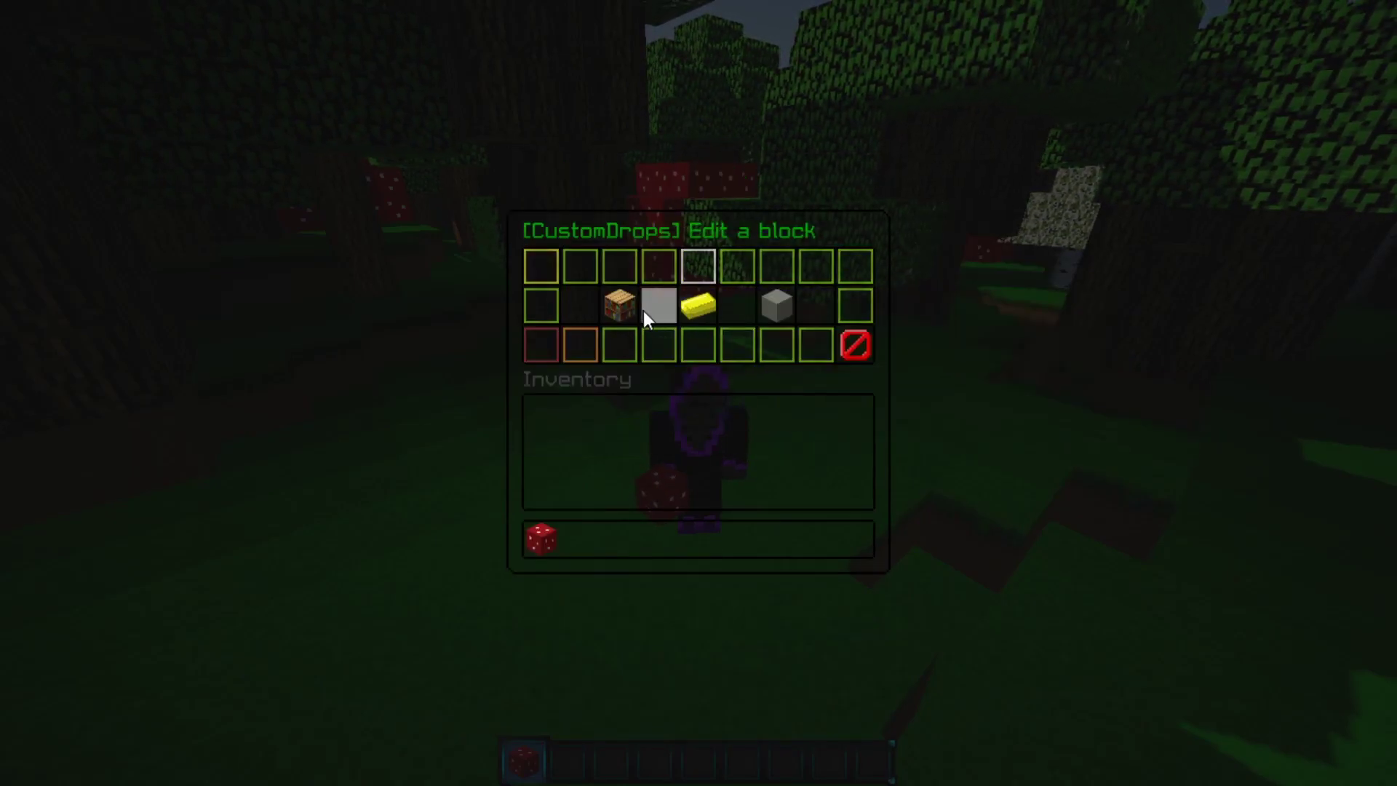
click(641, 308)
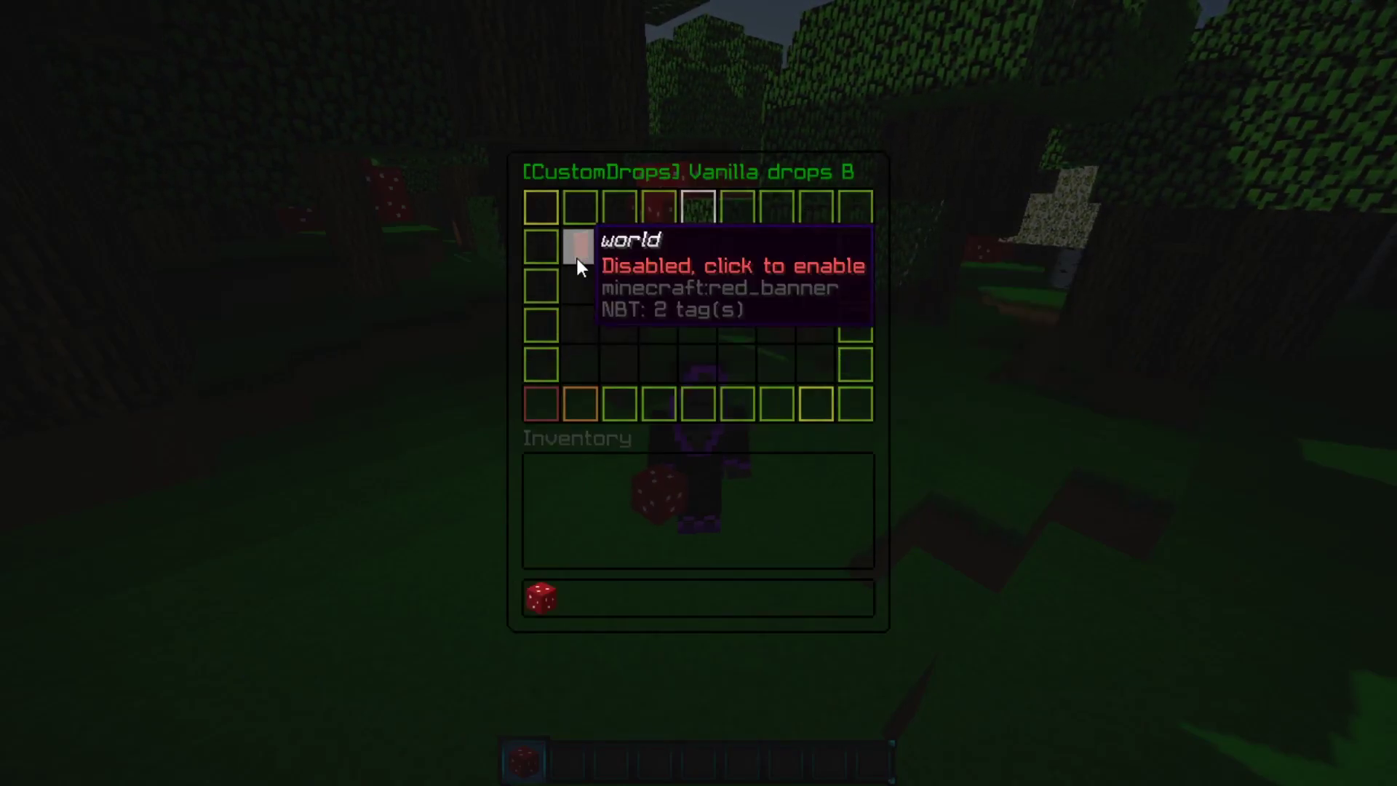
click(575, 414)
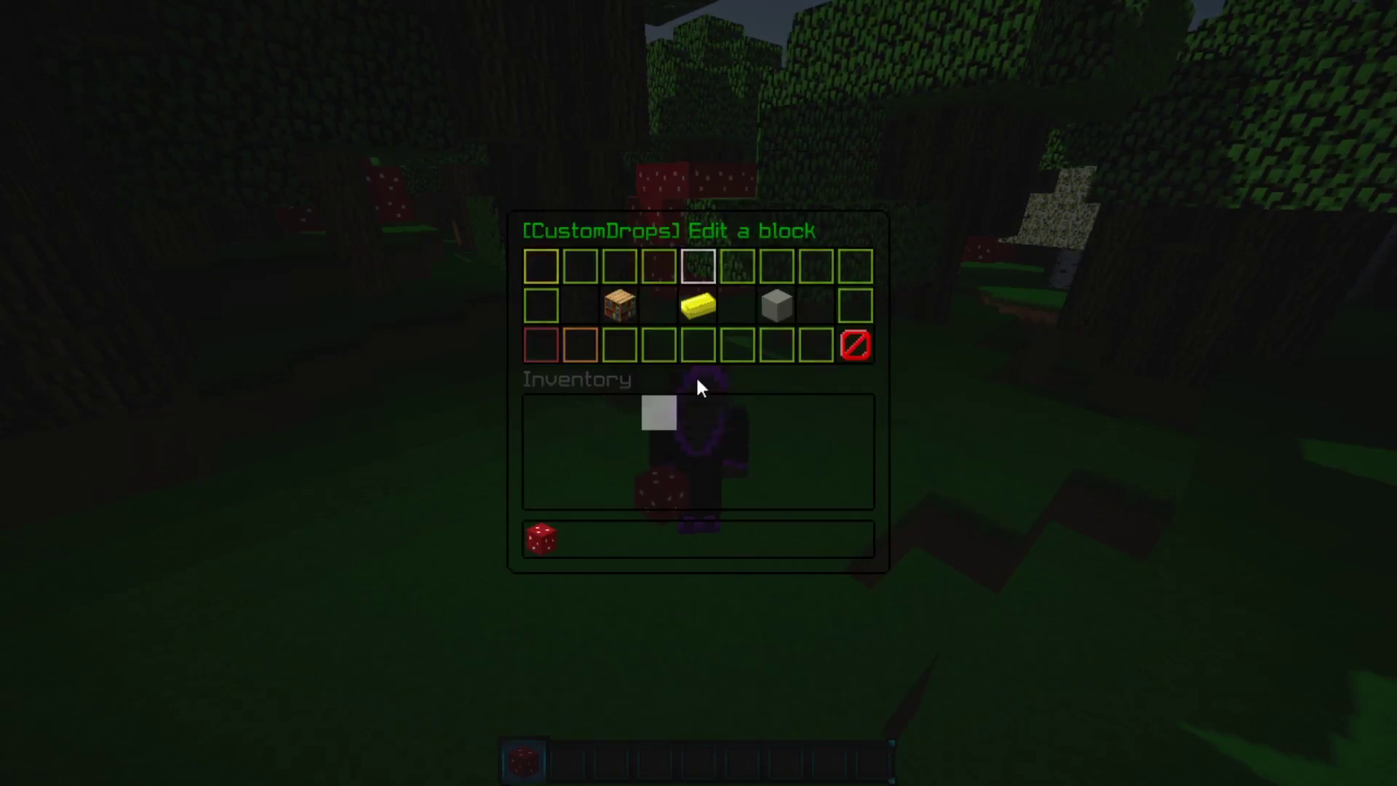
click(709, 311)
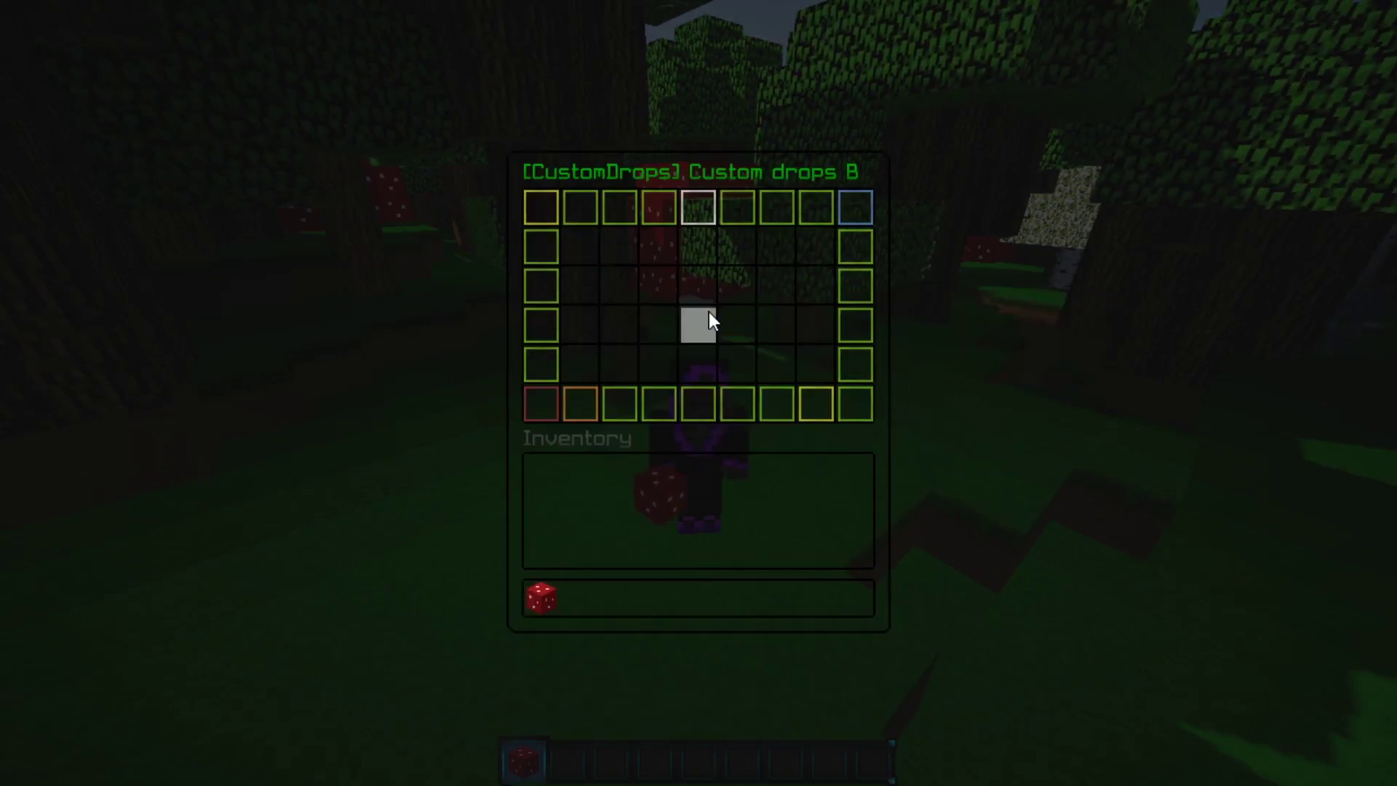
click(856, 212)
key(Escape)
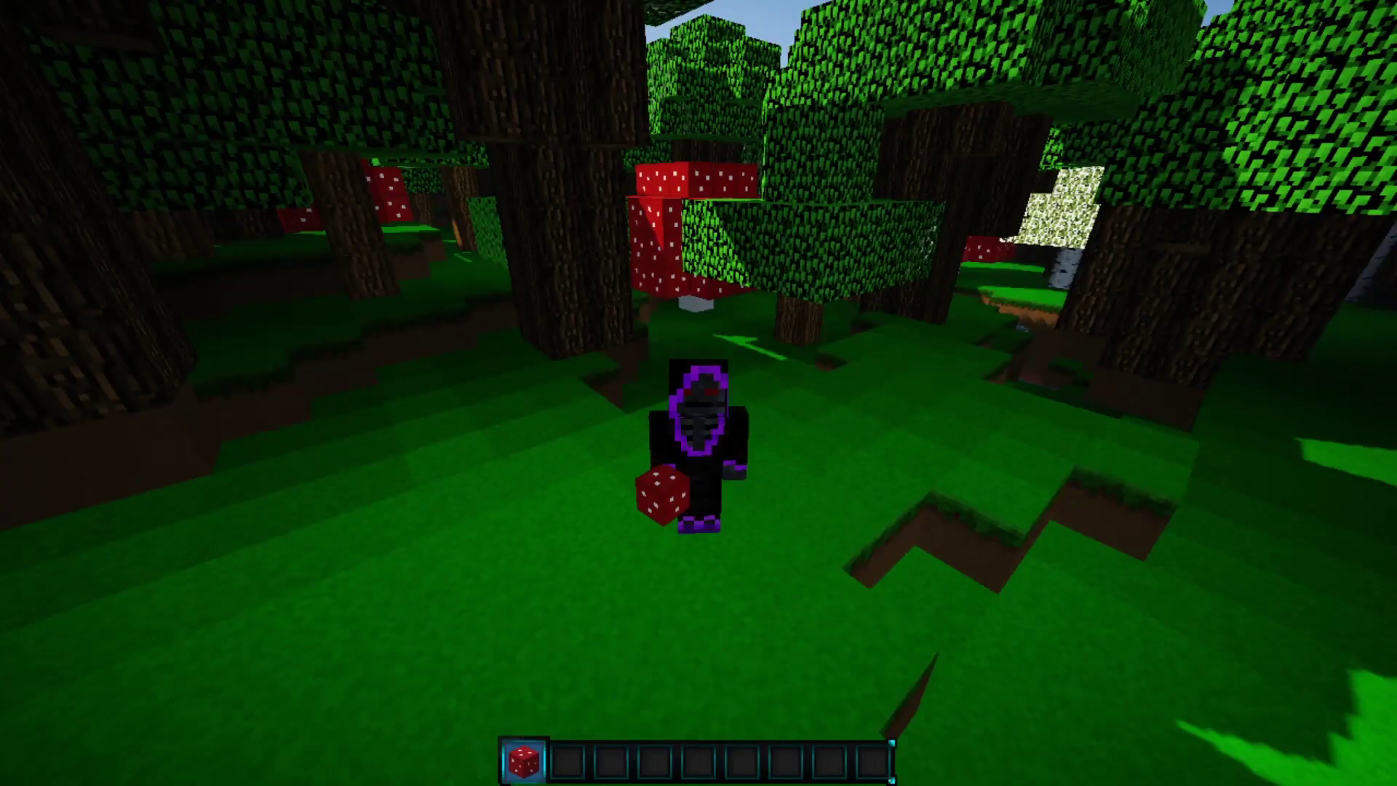
Take stacks of 64 Block of Gold, Block of Iron and a red block from the creative inventory into the hotbar.
key(e)
scroll(809, 362, down, 15)
scroll(809, 362, down, 6)
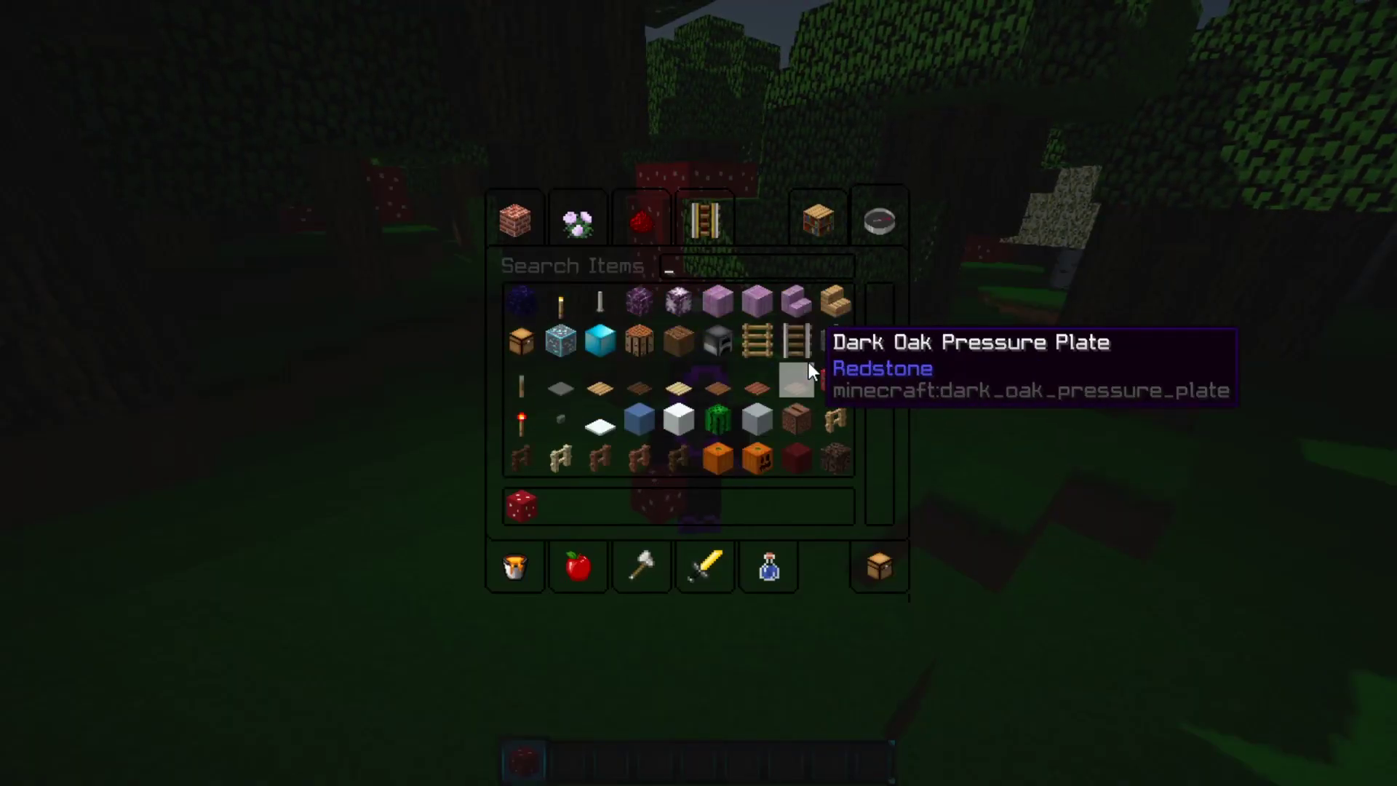
scroll(798, 360, up, 5)
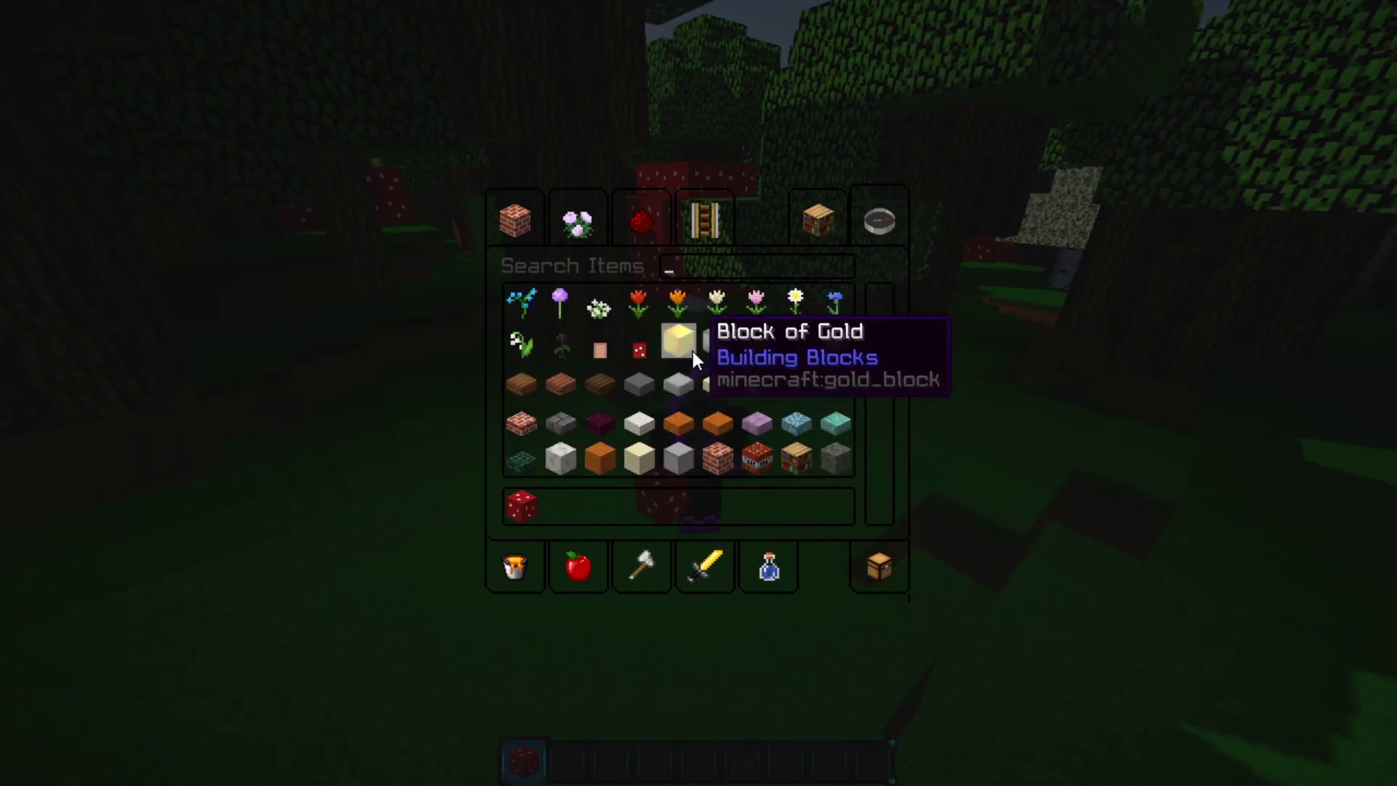
click(685, 345)
click(689, 502)
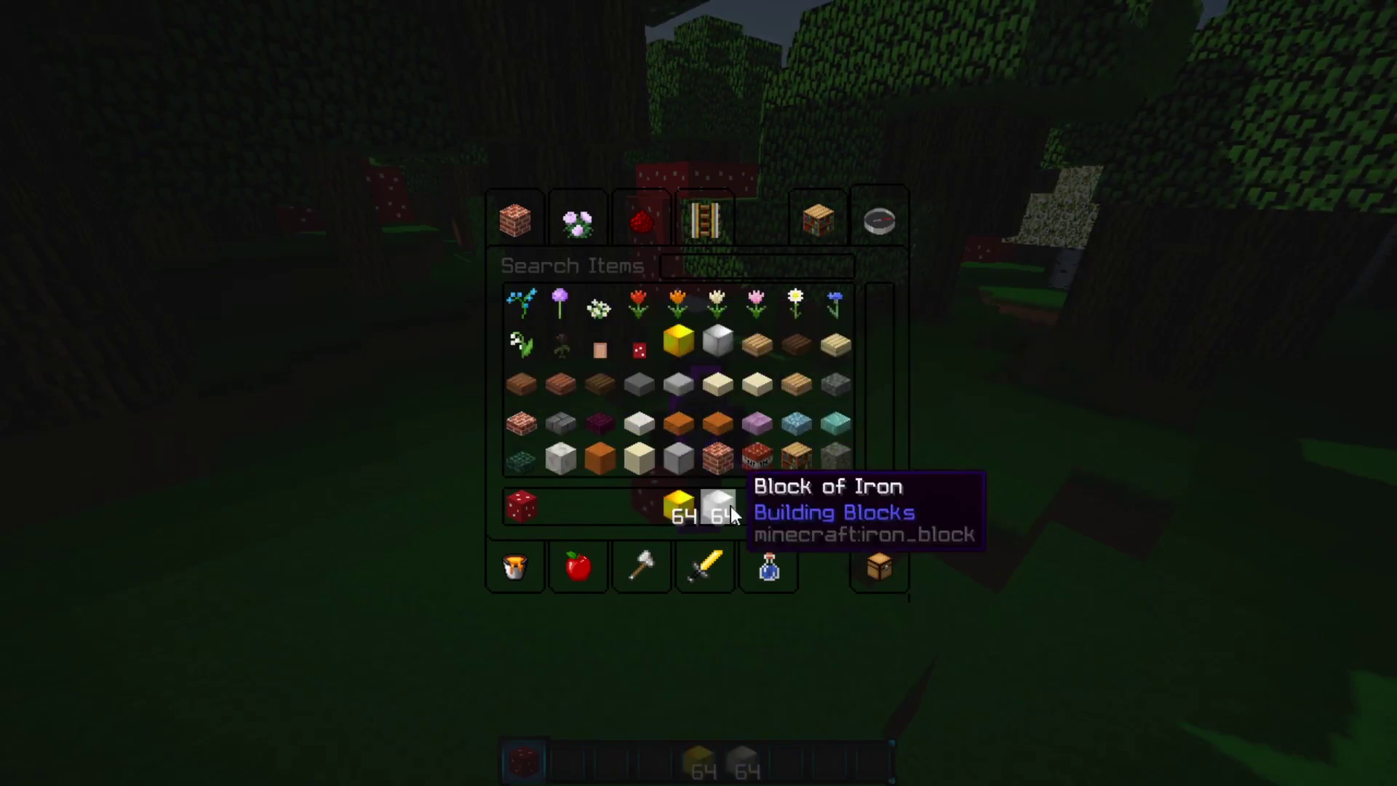
scroll(765, 502, down, 2)
text(e)
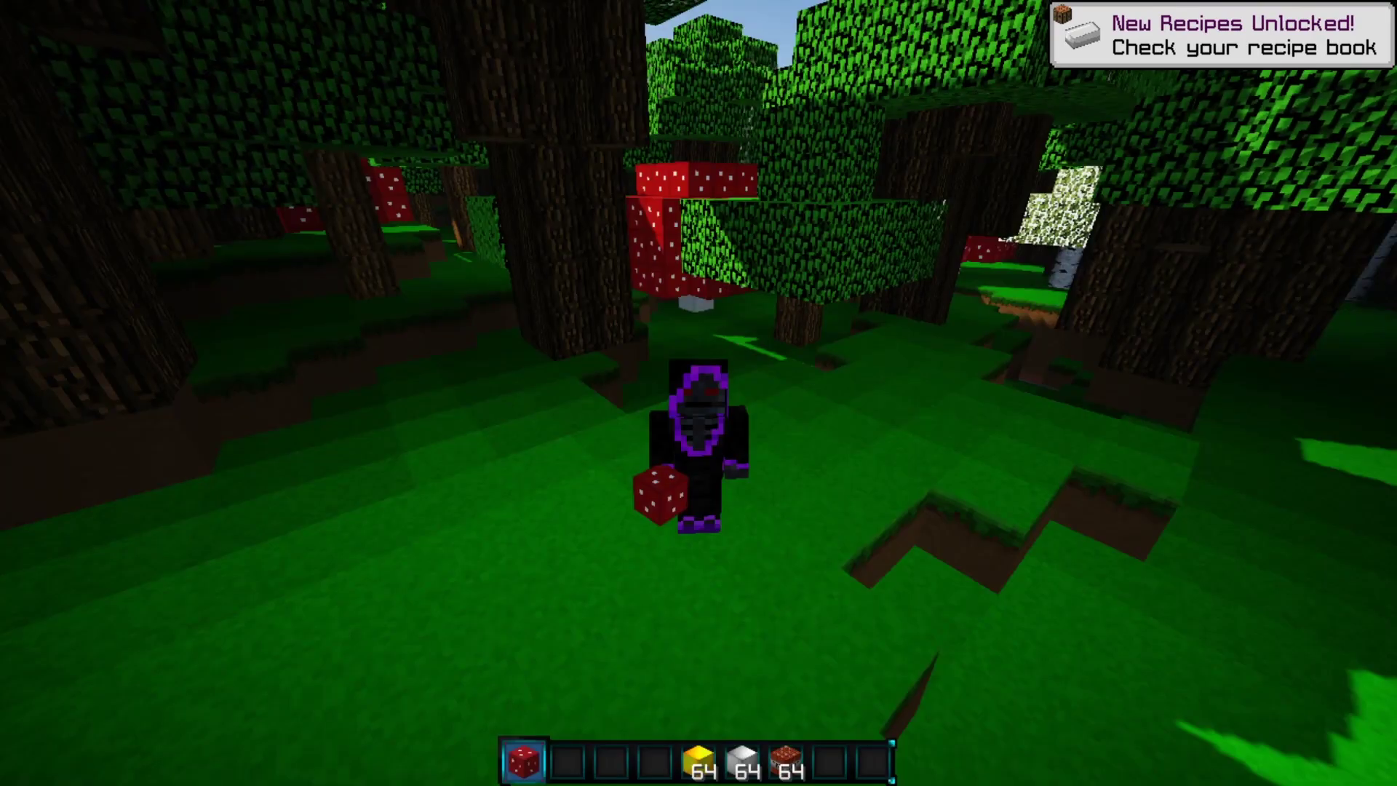
text(/cdrops)
Reopen the plugin with /cdrops and add the gold, iron and red block stacks as custom drops of the Red Mushroom Block.
key(Return)
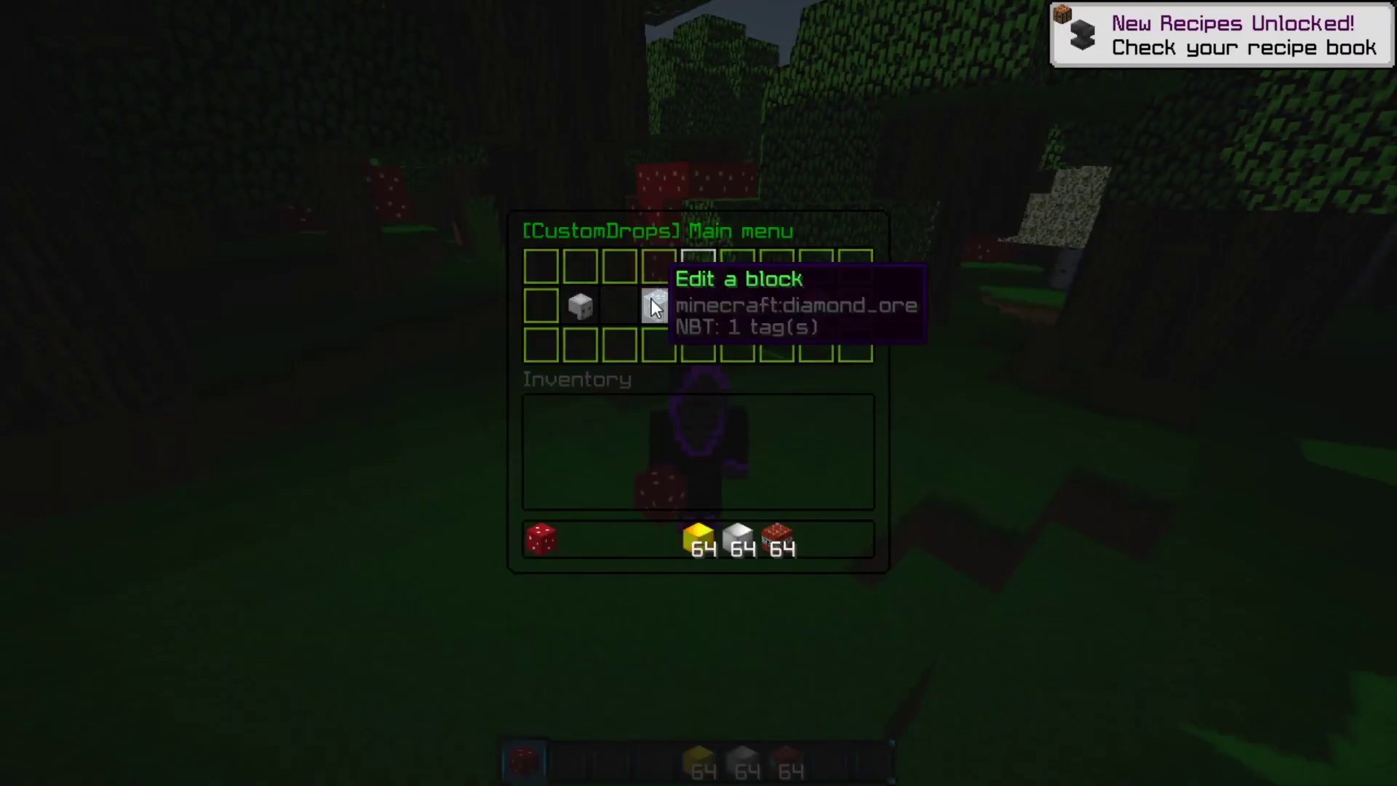
click(685, 347)
click(621, 251)
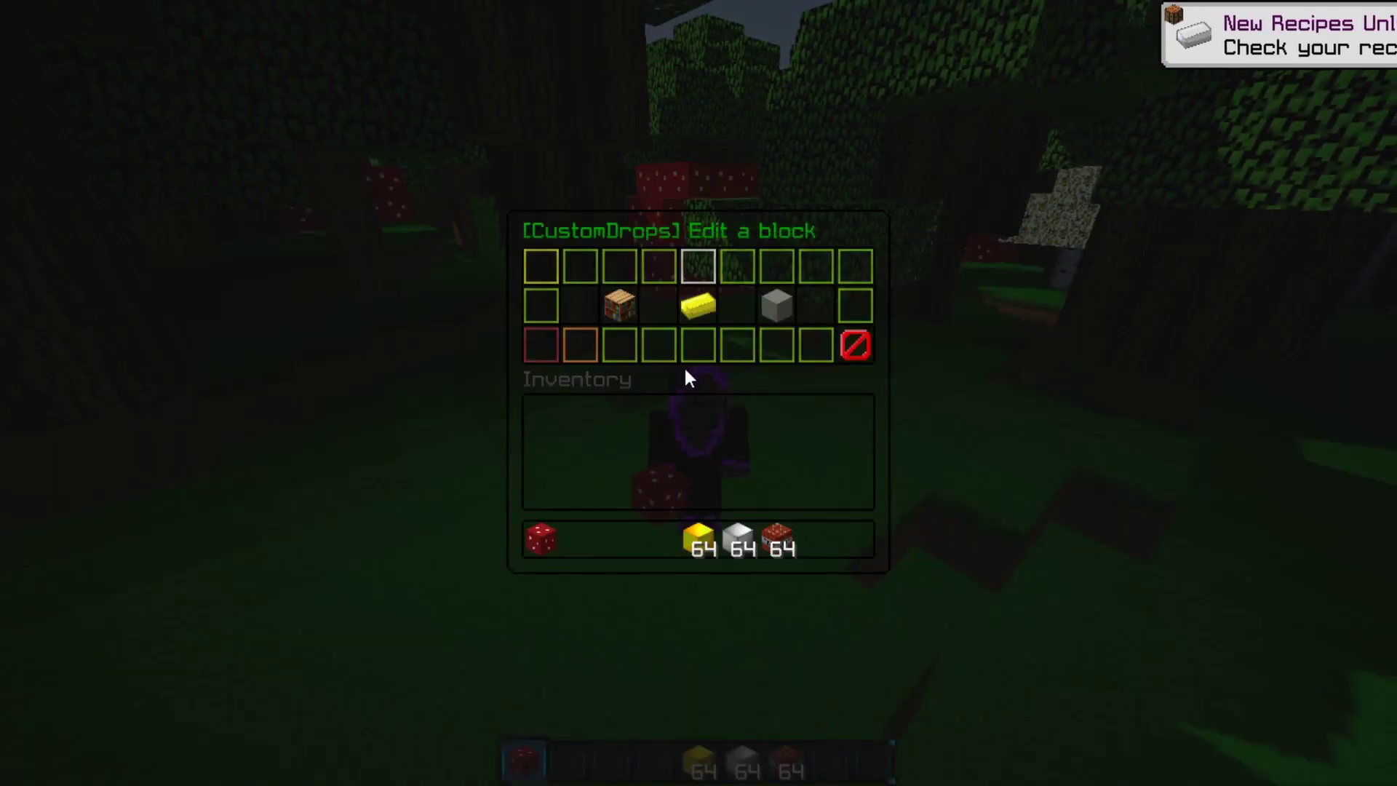
click(700, 308)
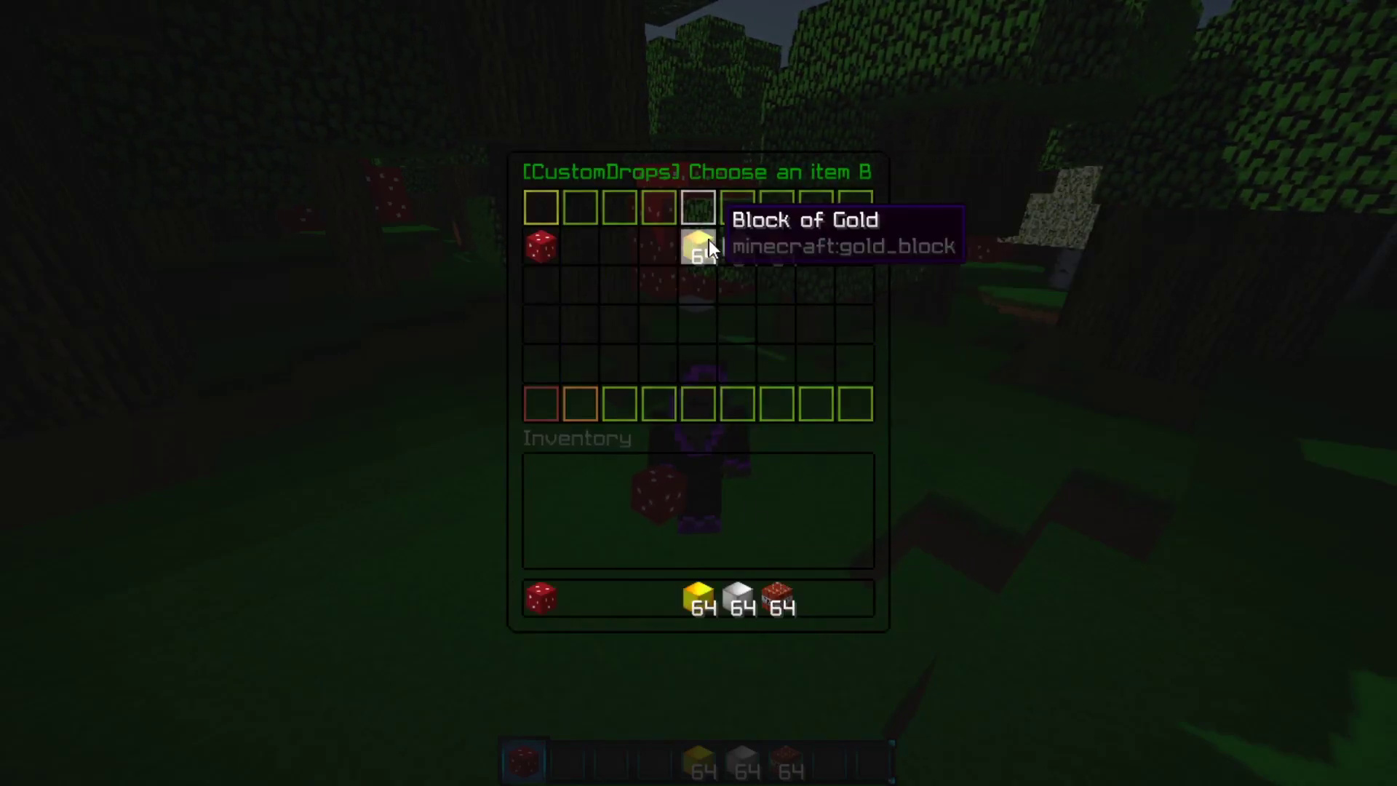
click(709, 239)
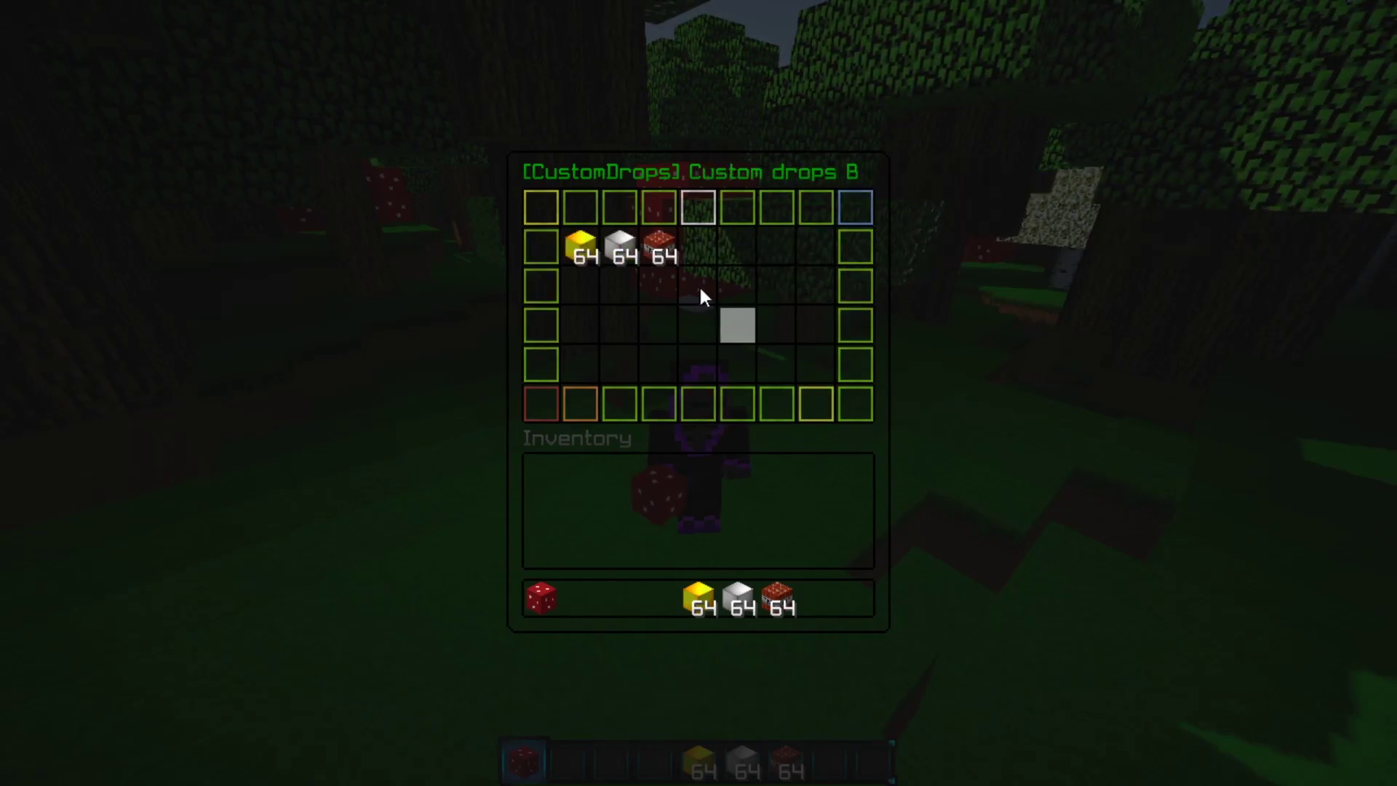
Check the Block of Gold drop's Placed drops option, raise its drop chance, and return to the custom drops list.
click(603, 252)
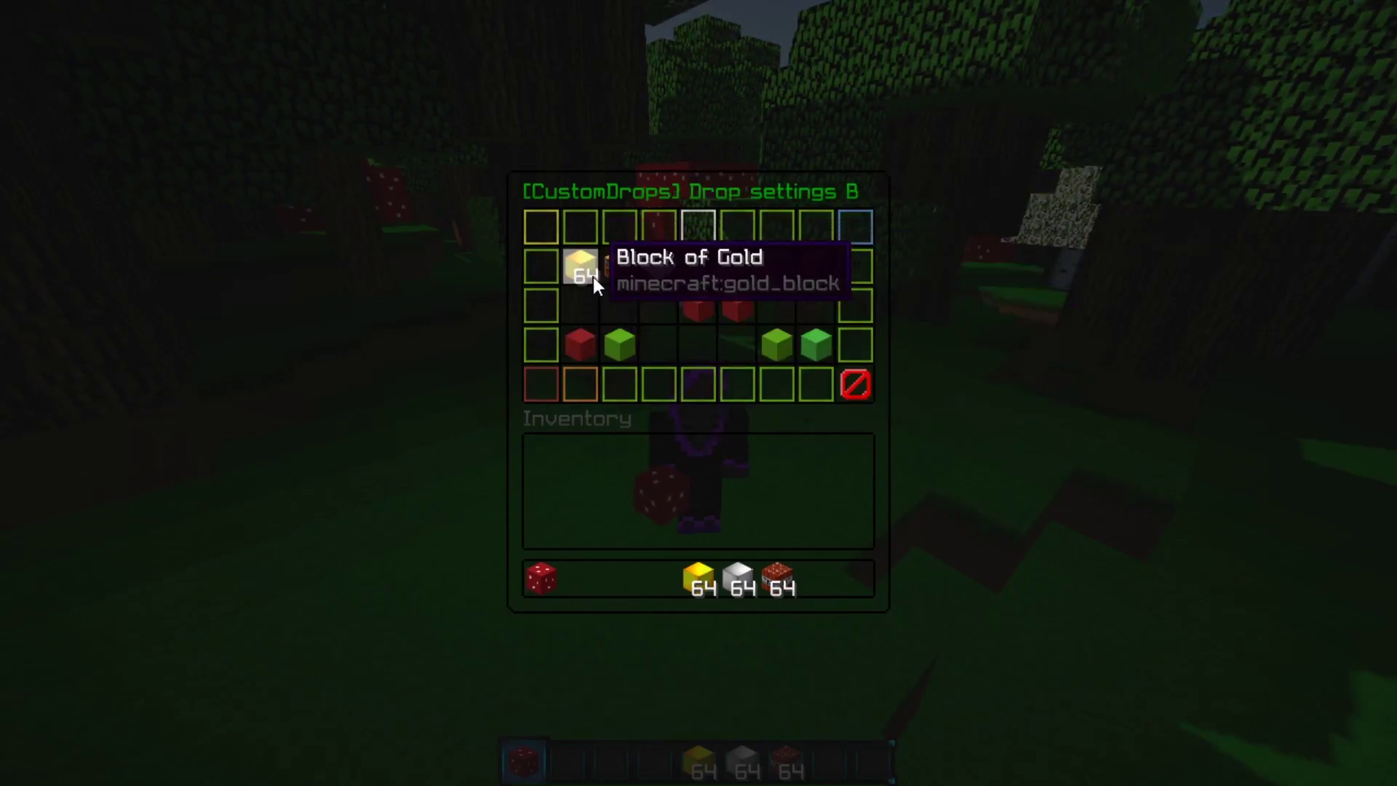
click(587, 350)
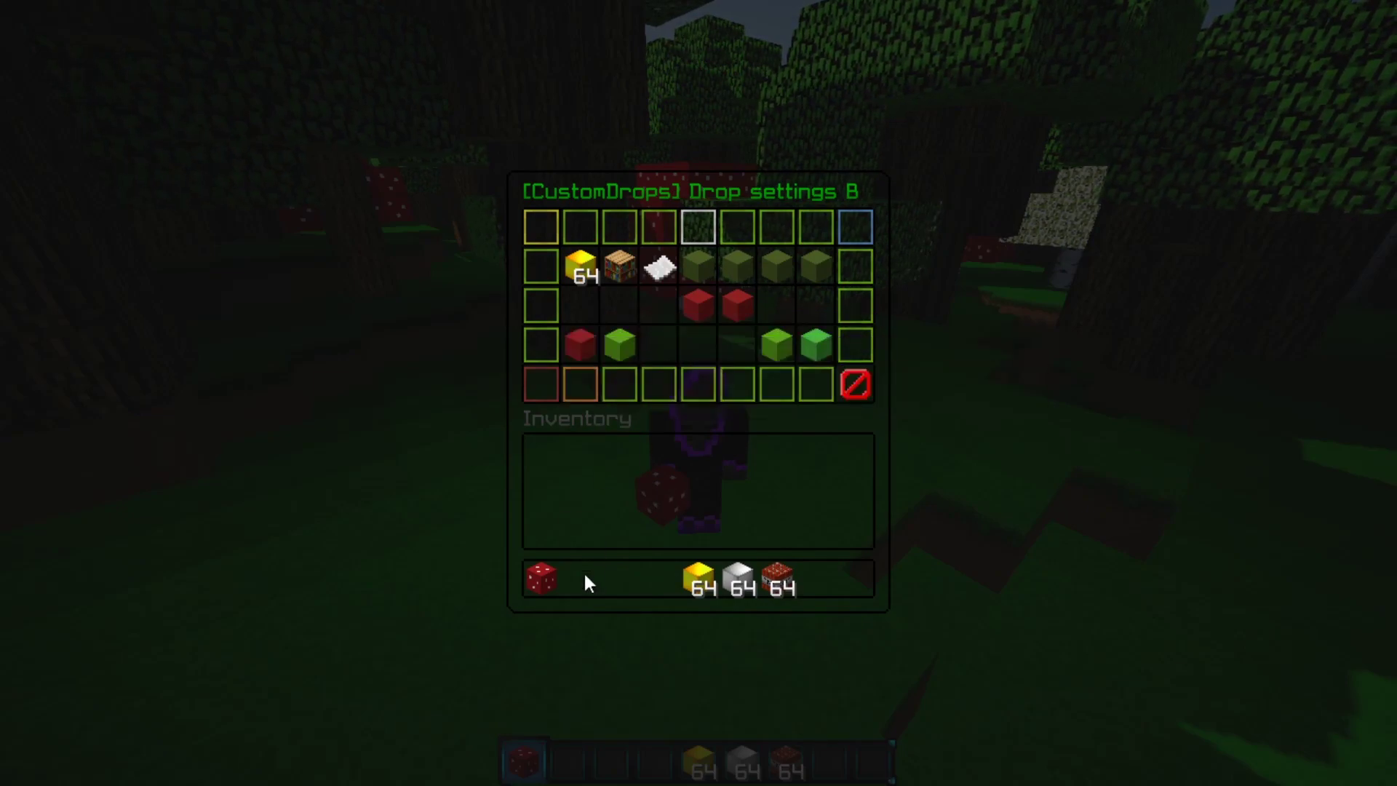
click(592, 334)
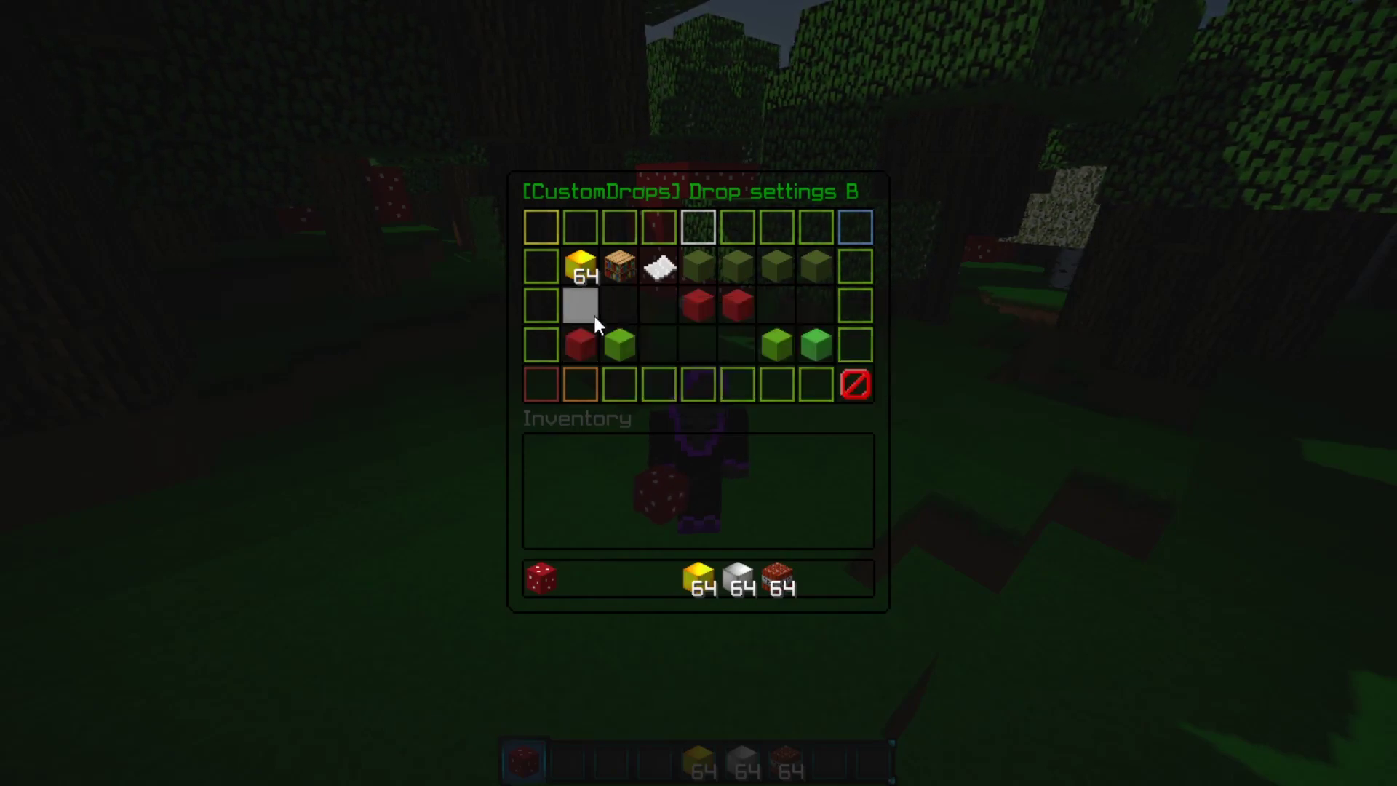
click(818, 264)
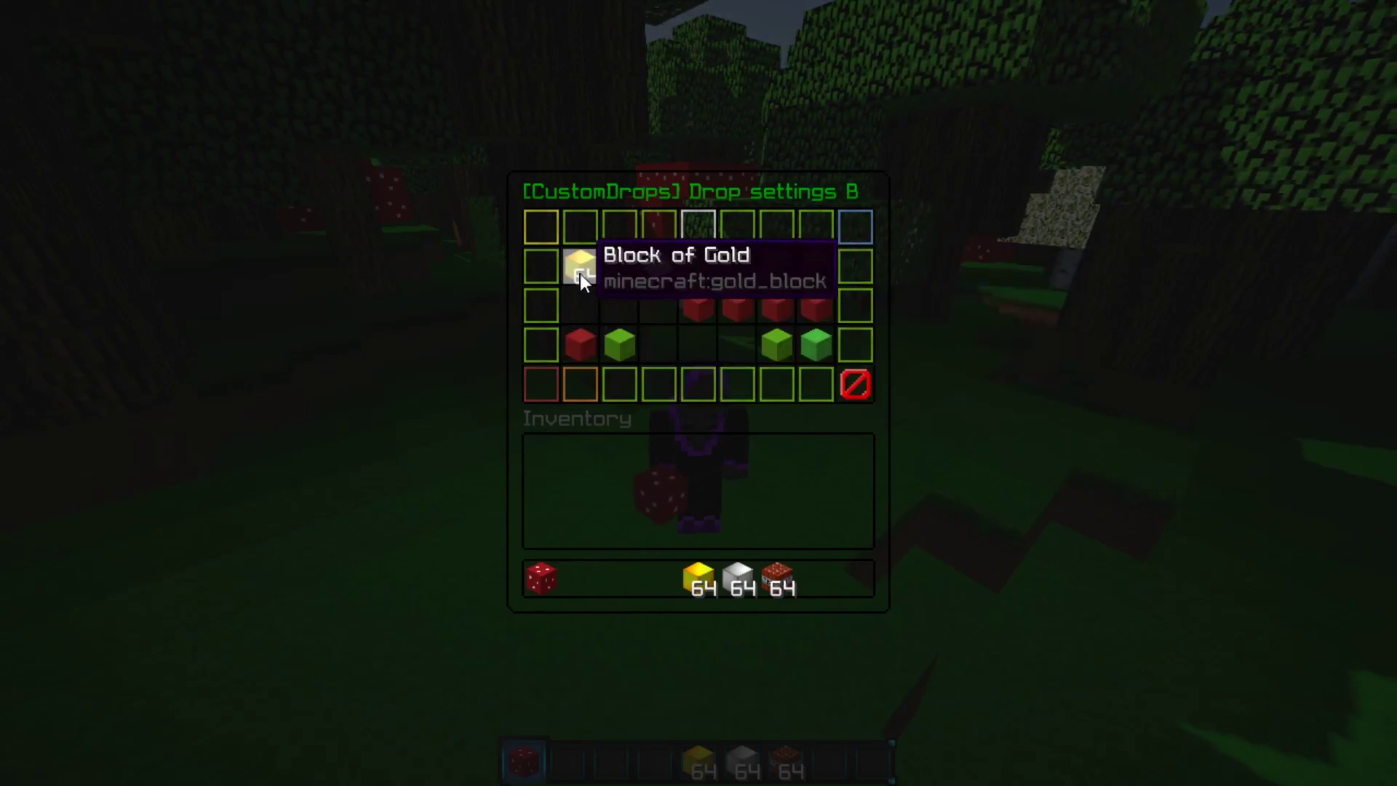
click(586, 391)
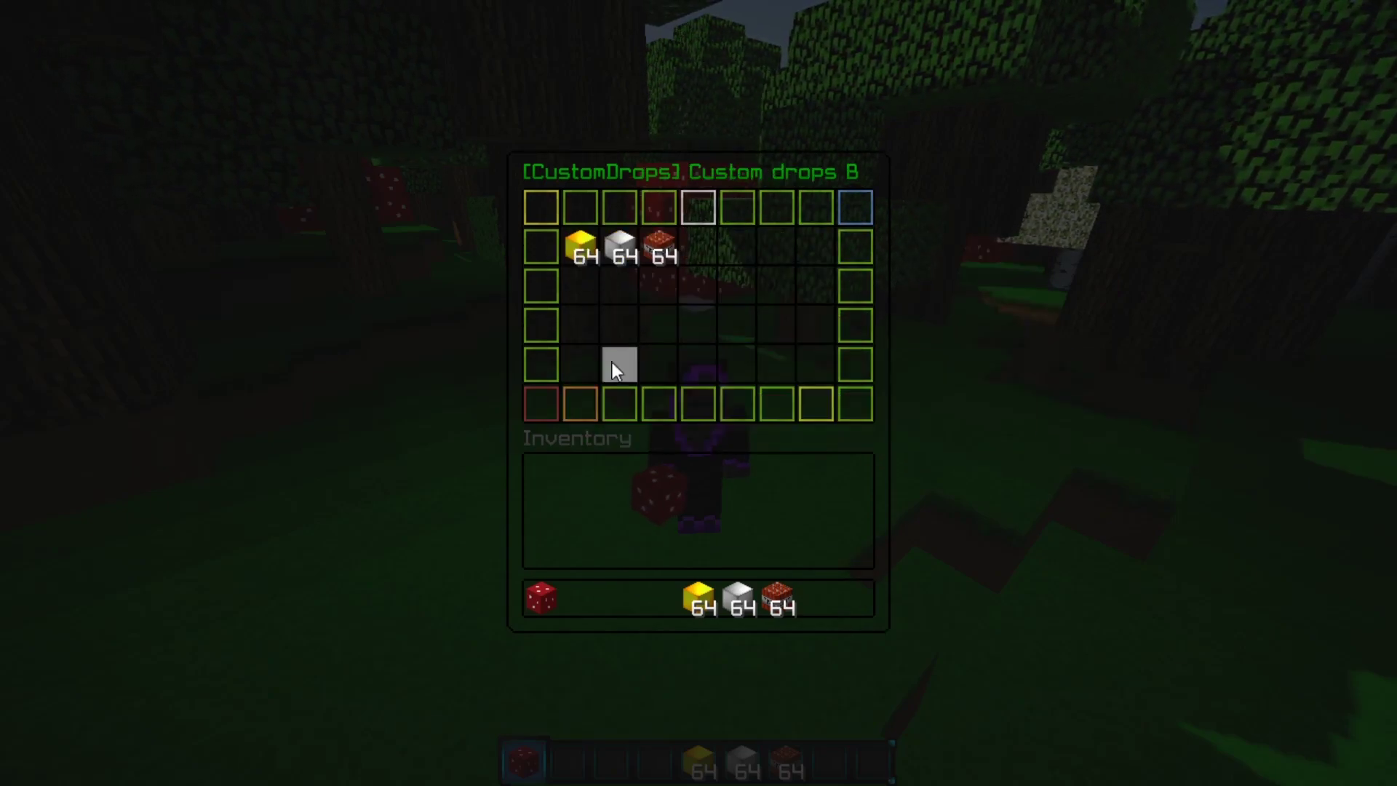
Raise the Block of Iron drop's chance using the 10% and smaller increments, and close the plugin menu.
click(616, 247)
click(822, 261)
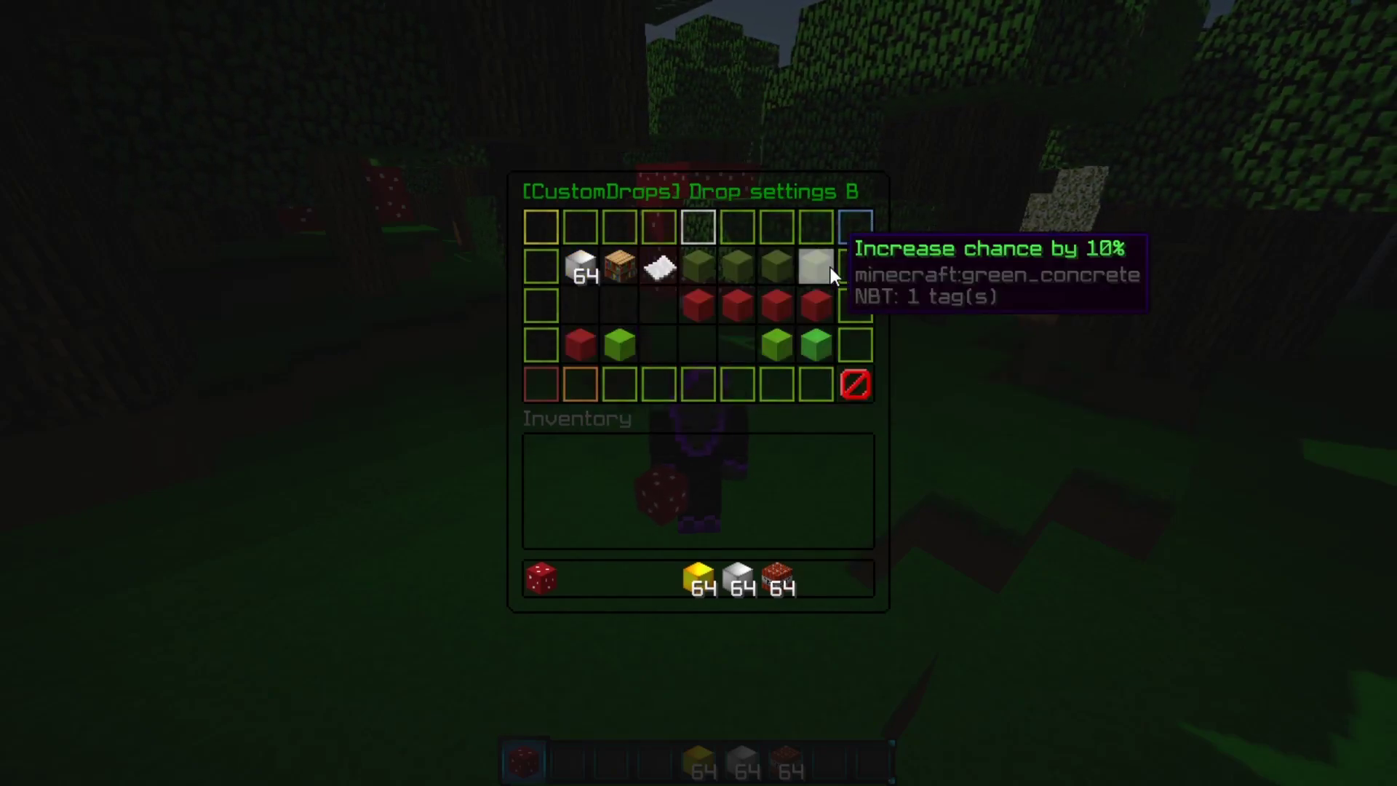
click(780, 261)
click(711, 268)
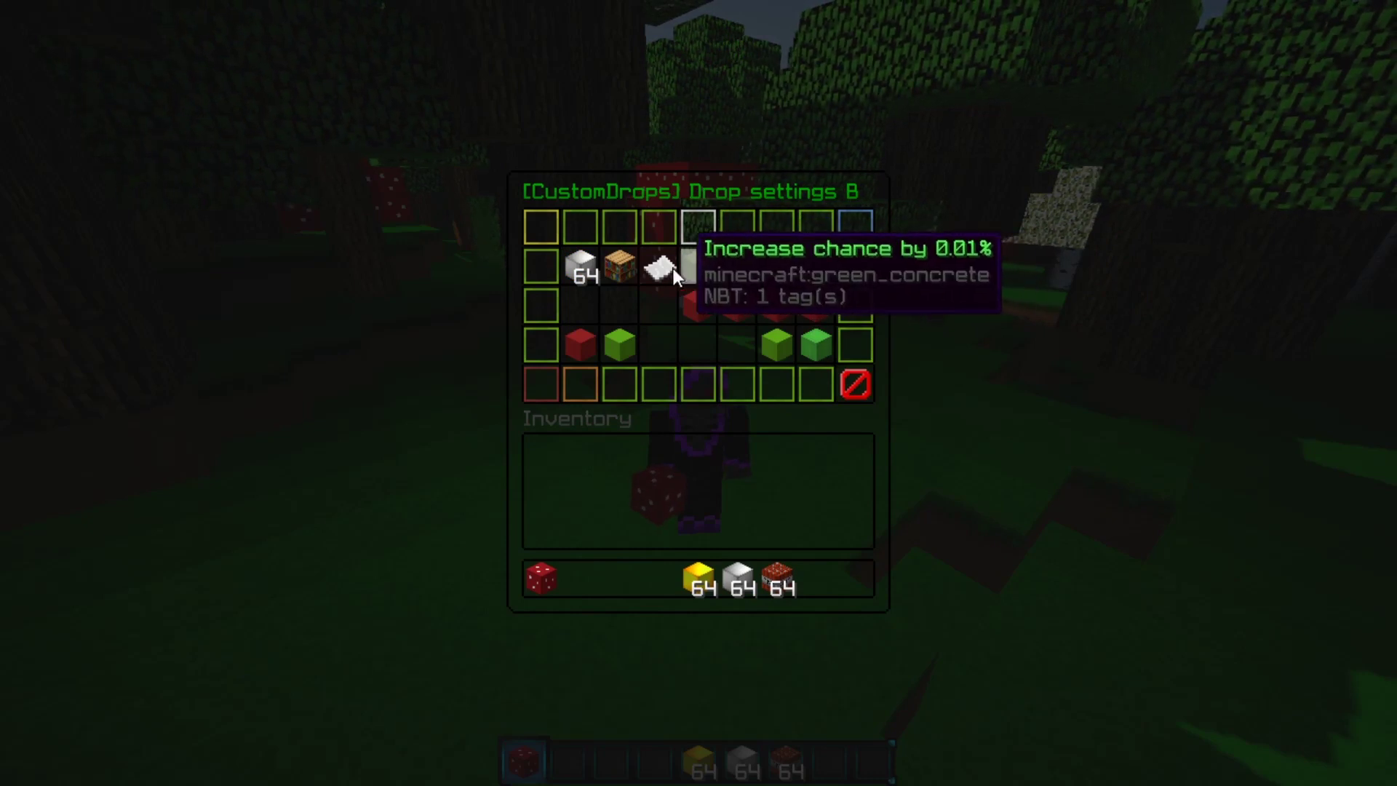
key(Escape)
Switch to survival mode with /gms, walk to the giant red mushroom and break one of its Red Mushroom Blocks.
text(3)
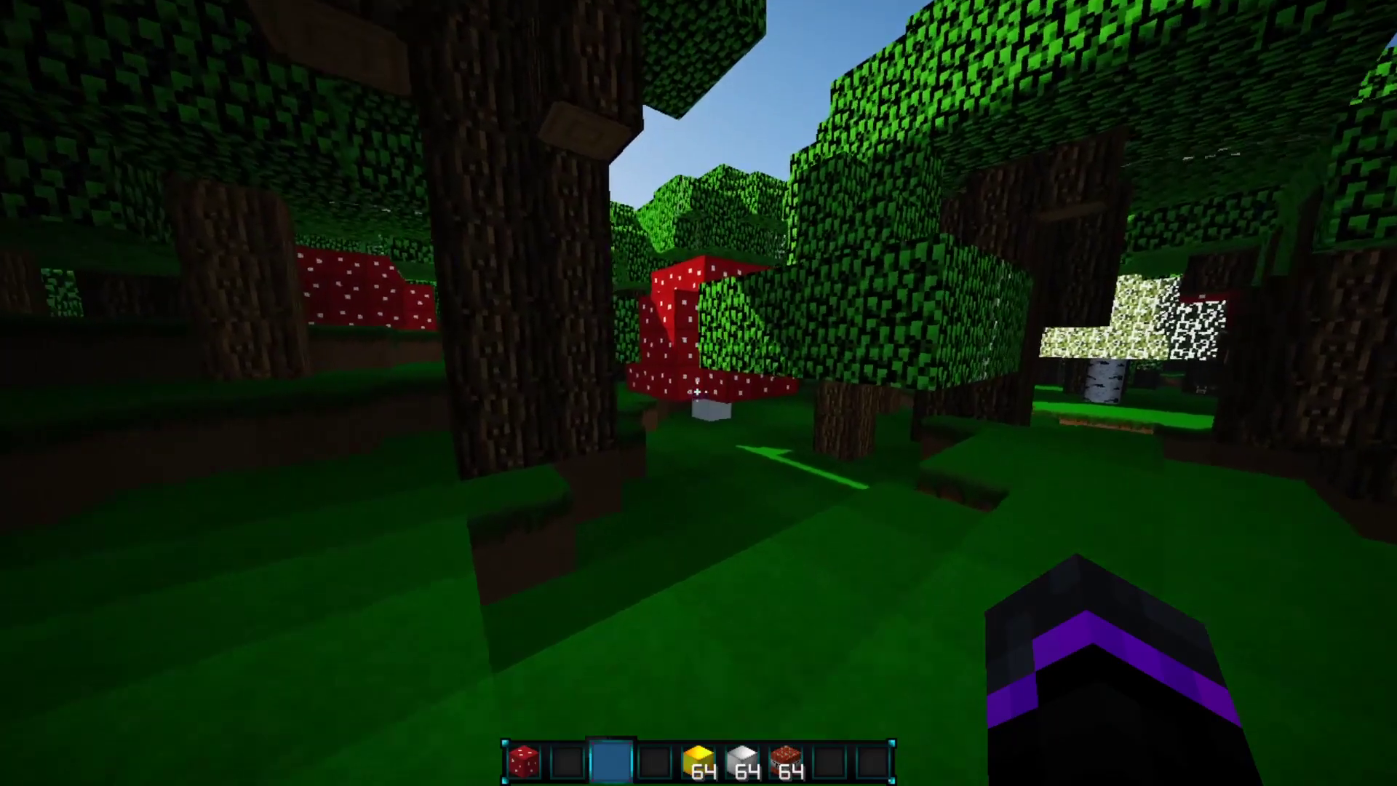
text(/gms)
key(Return)
key(w)
click(698, 392)
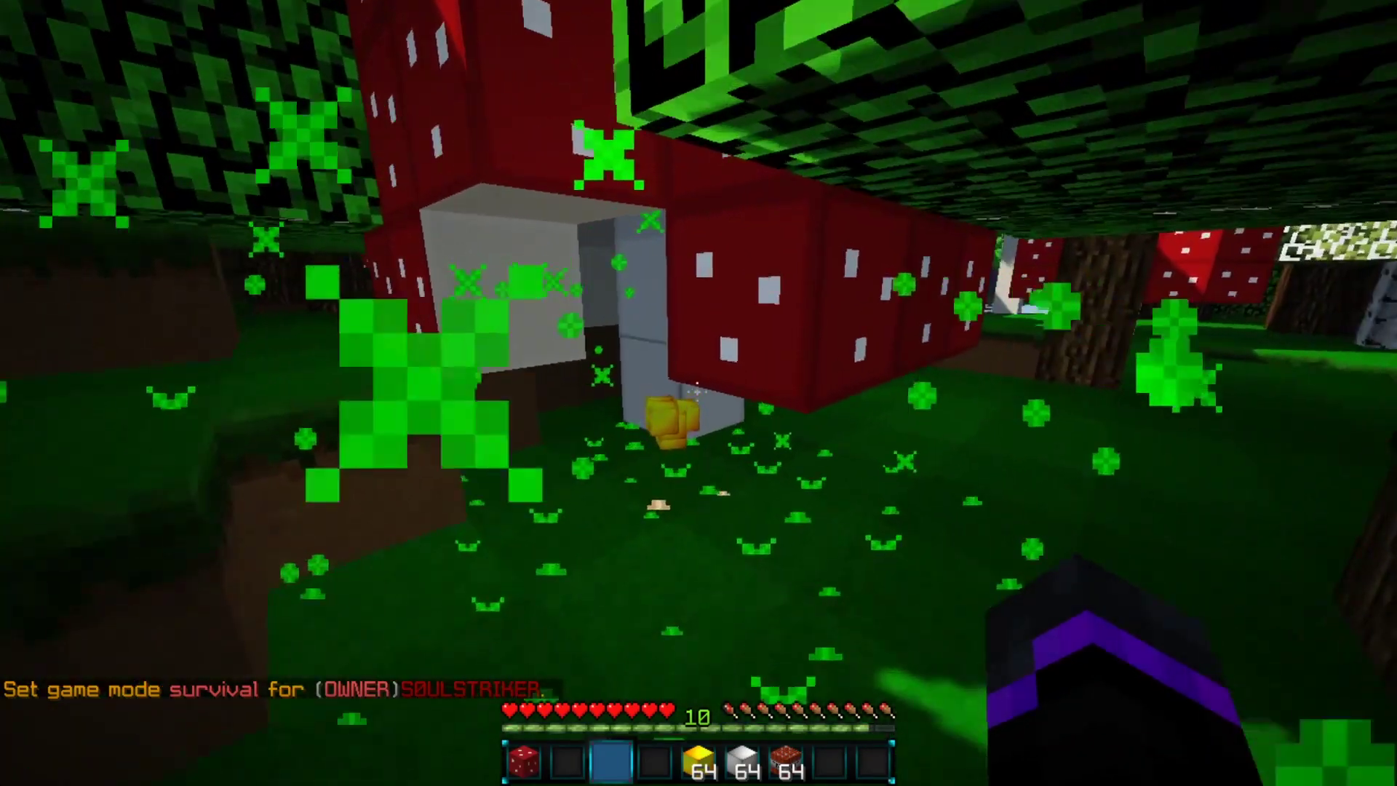
Clear all inventory items with /ci.
key(slash)
text(ci)
key(Return)
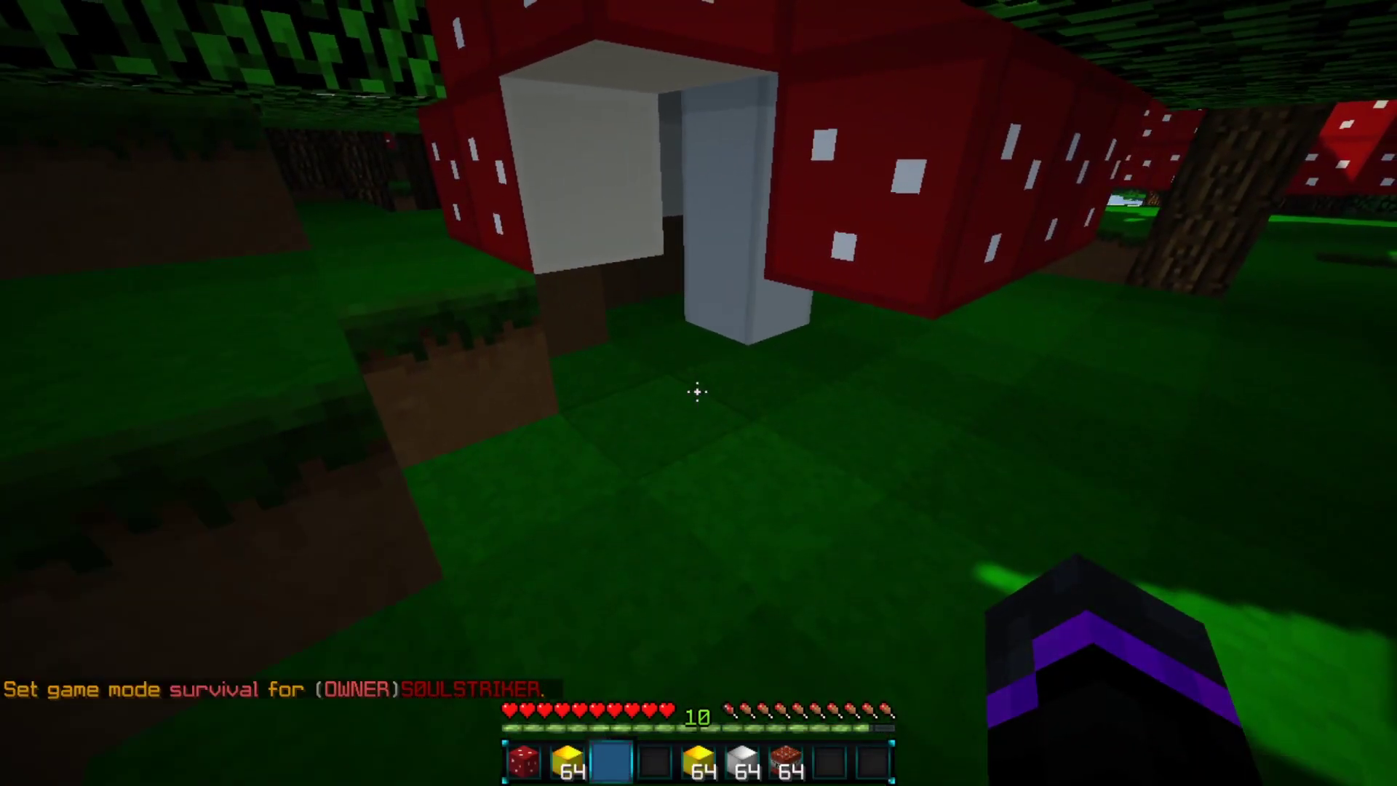
Break several more blocks of the giant red mushroom and collect the dropped items to test the custom drops.
click(698, 392)
key(w)
click(697, 392)
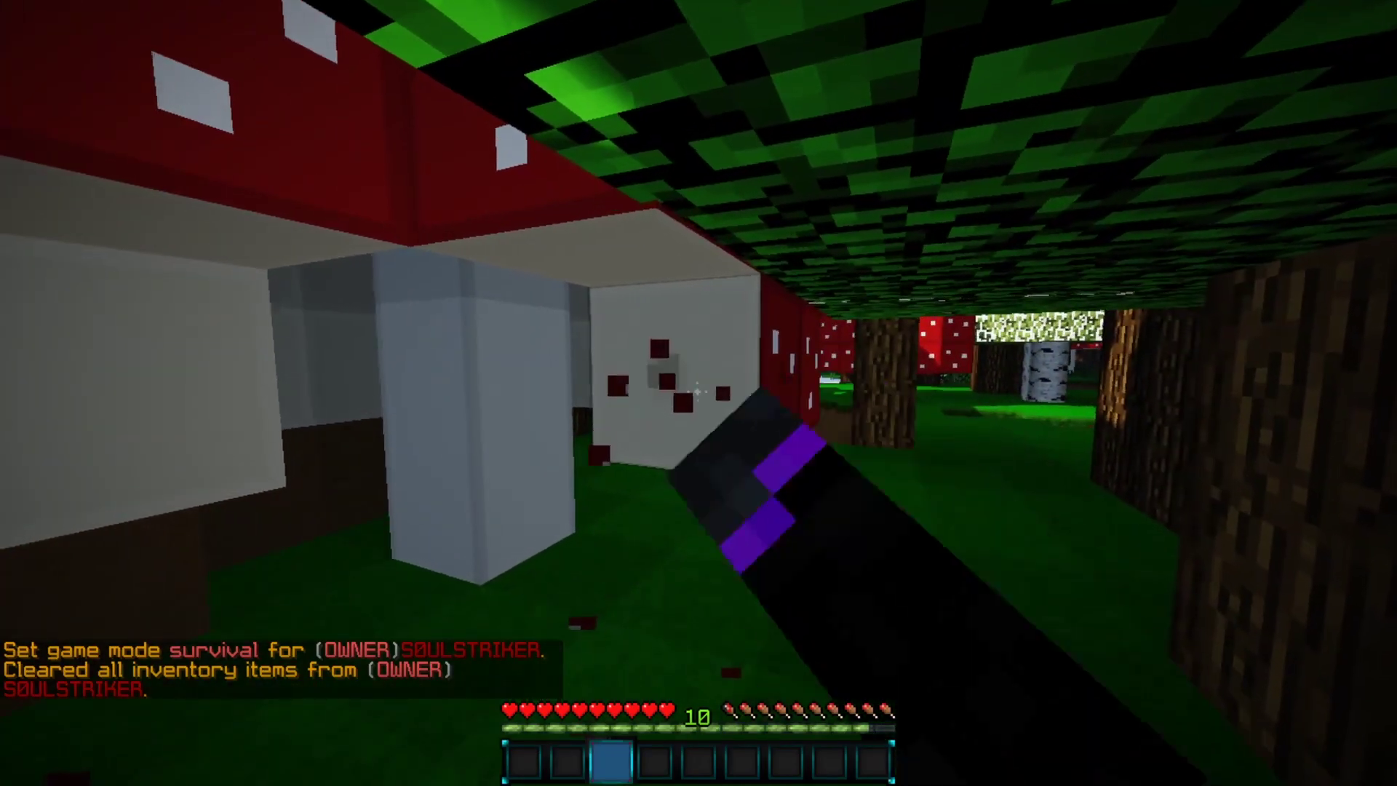
click(697, 392)
key(w)
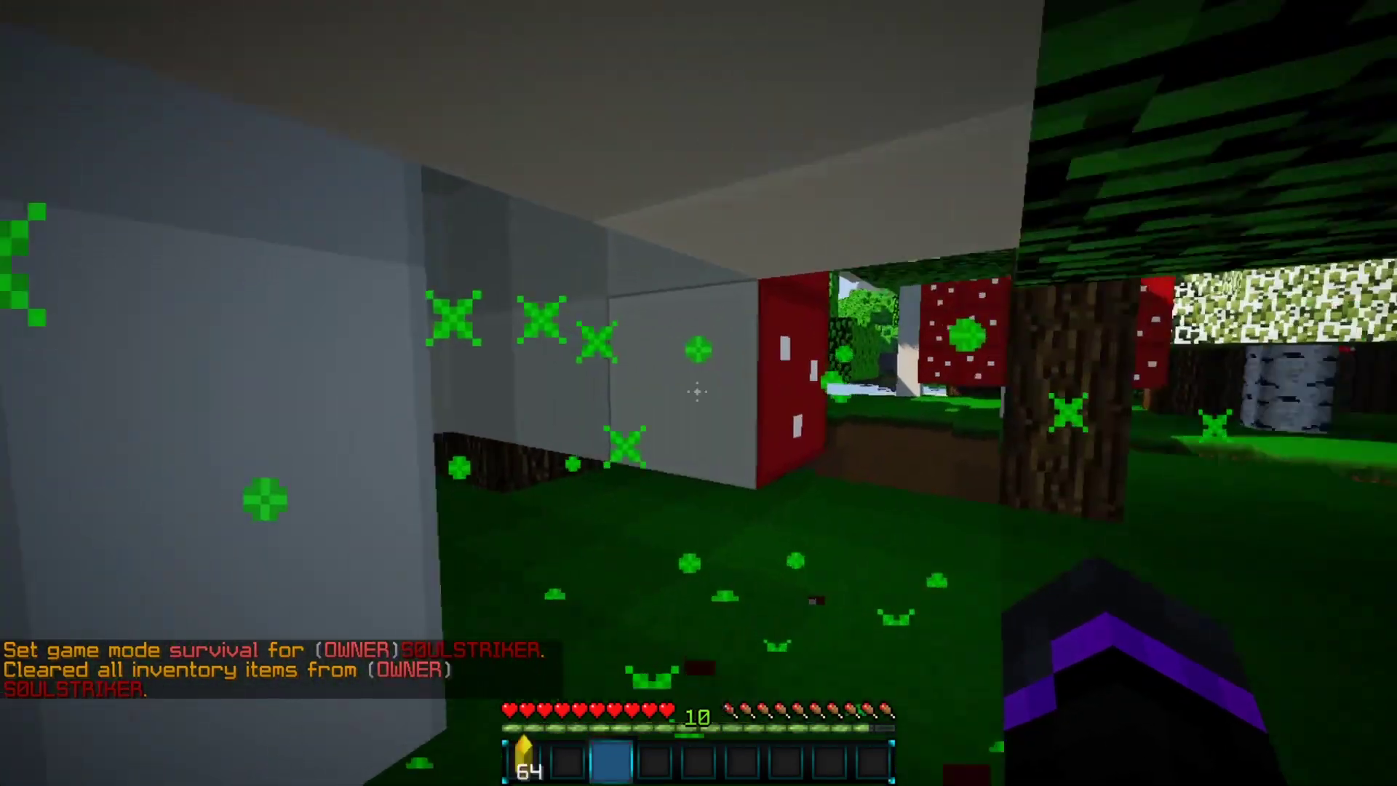
click(698, 392)
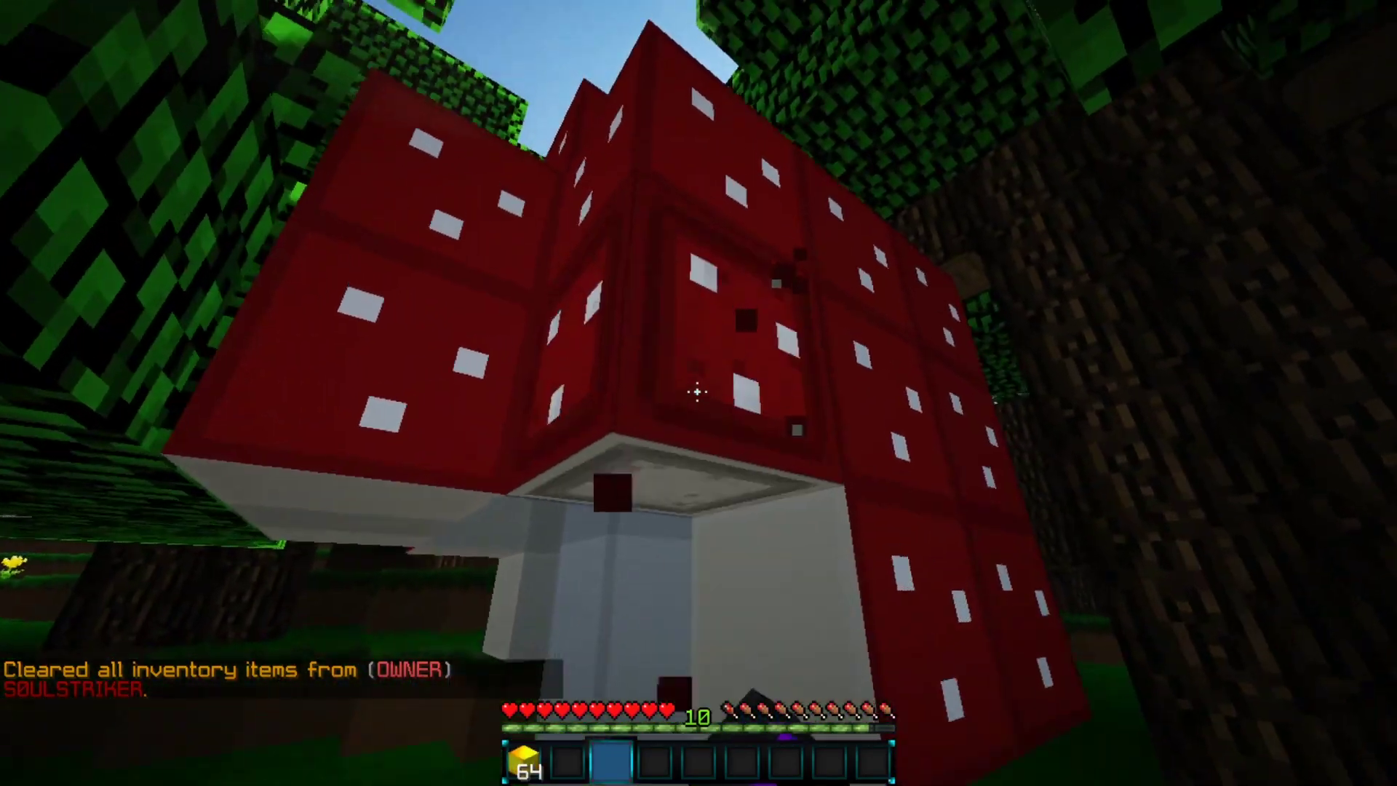
click(697, 392)
click(698, 392)
key(w)
key(w)
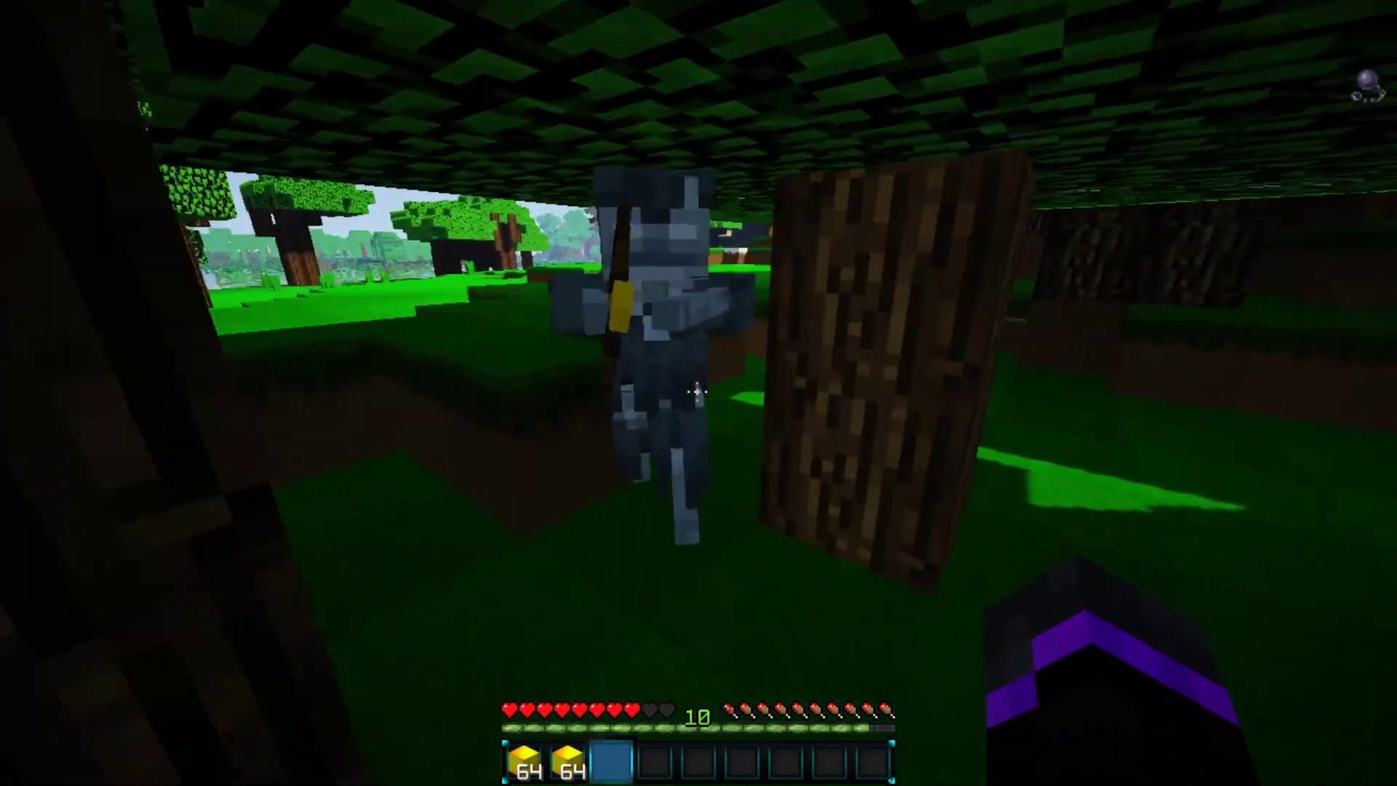
Switch to creative mode with /gmc and walk across the grass in the third-person front view.
text(/gmc)
key(Return)
key(w)
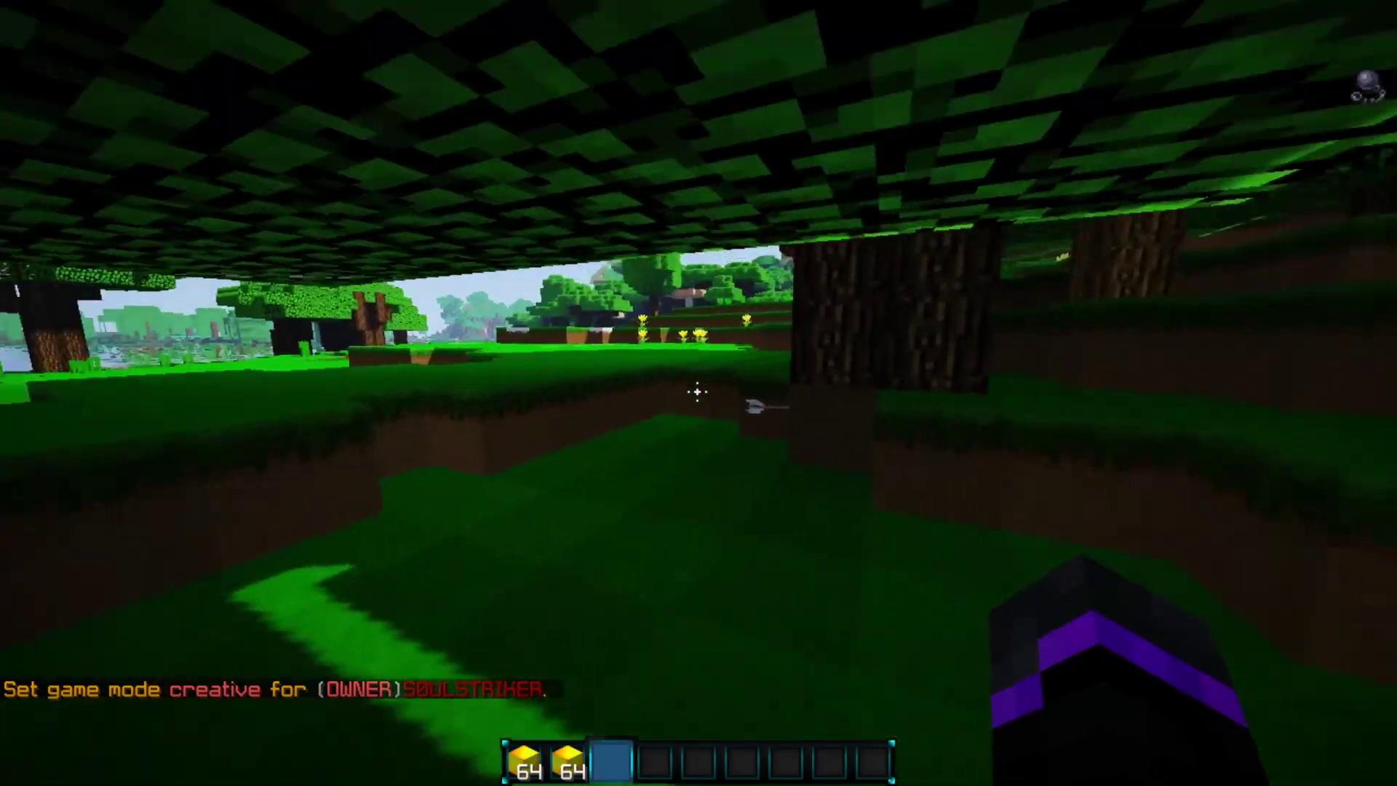
key(F5)
key(F5)
key(w)
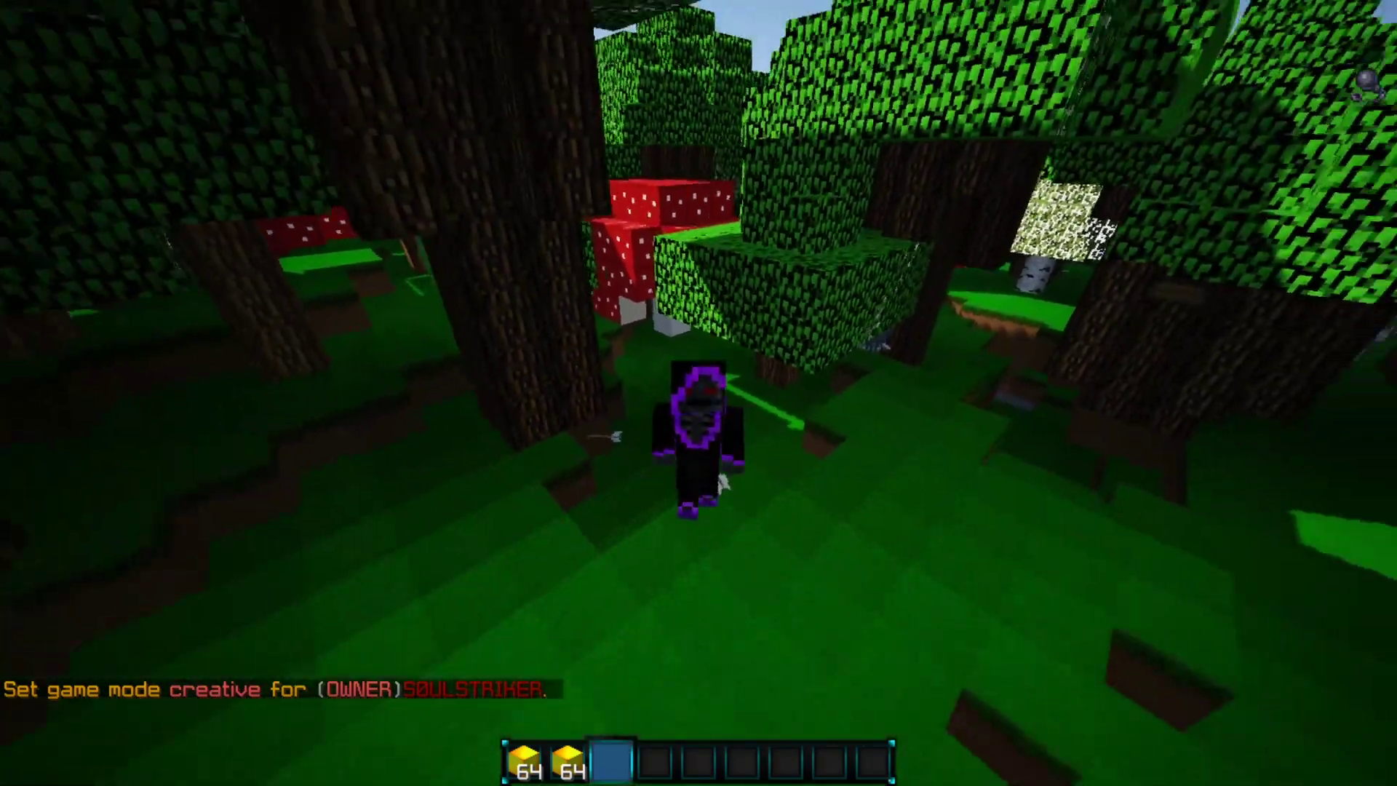